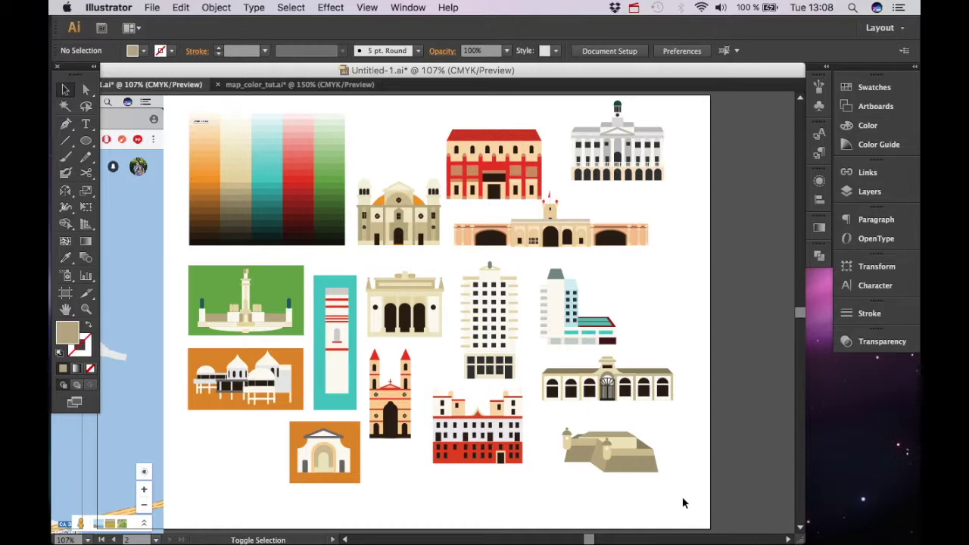
# Step: Create a new layer named Greens above the Landmarks layer
pyautogui.click(870, 192)
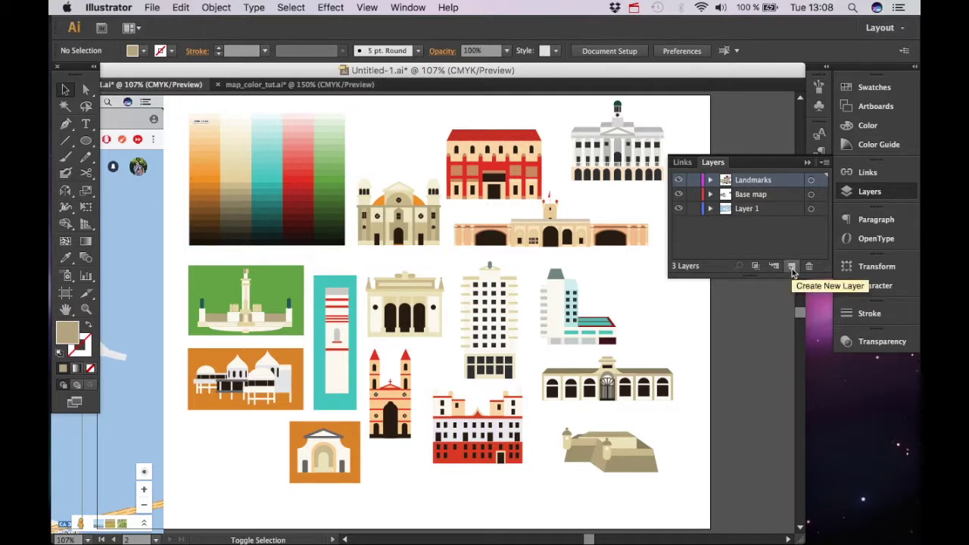
pyautogui.click(791, 268)
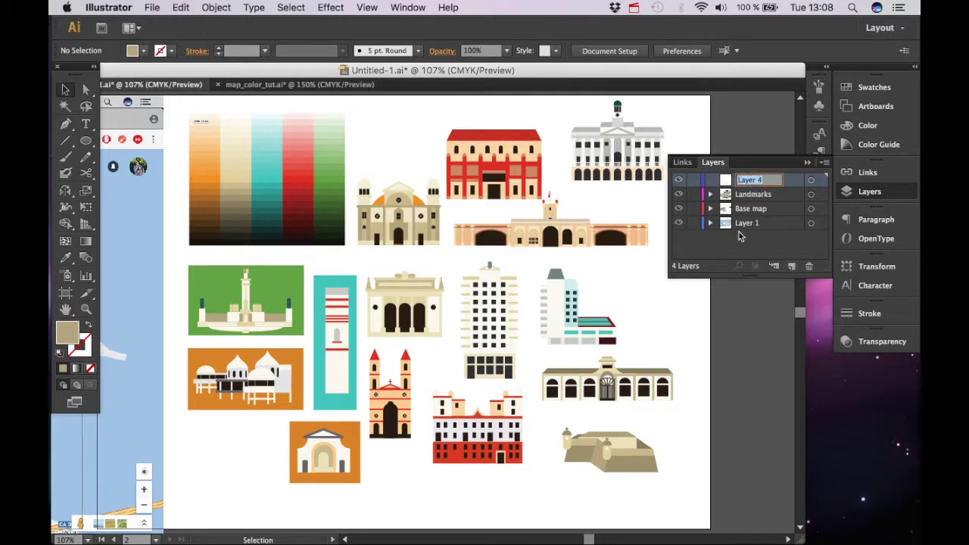
pyautogui.write('Gree')
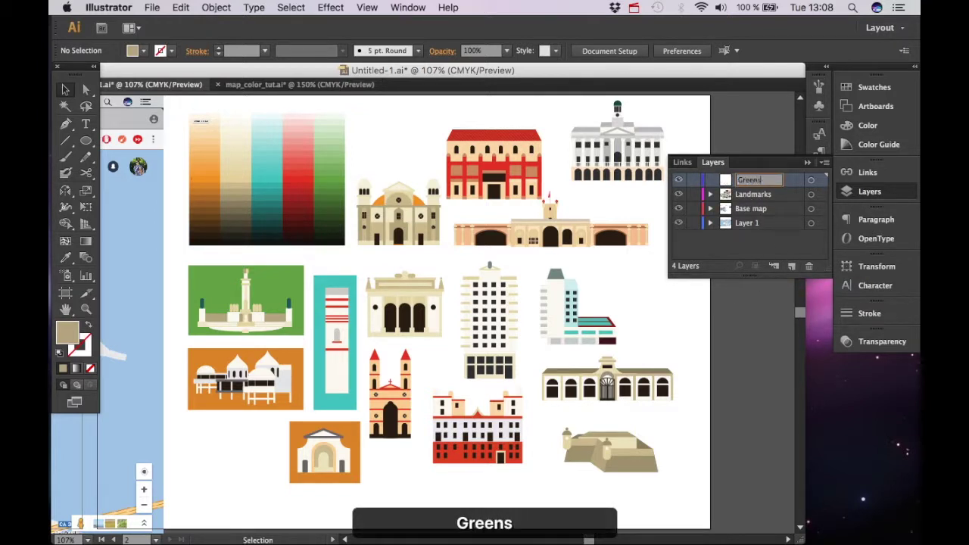
pyautogui.write('ns')
pyautogui.press('Return')
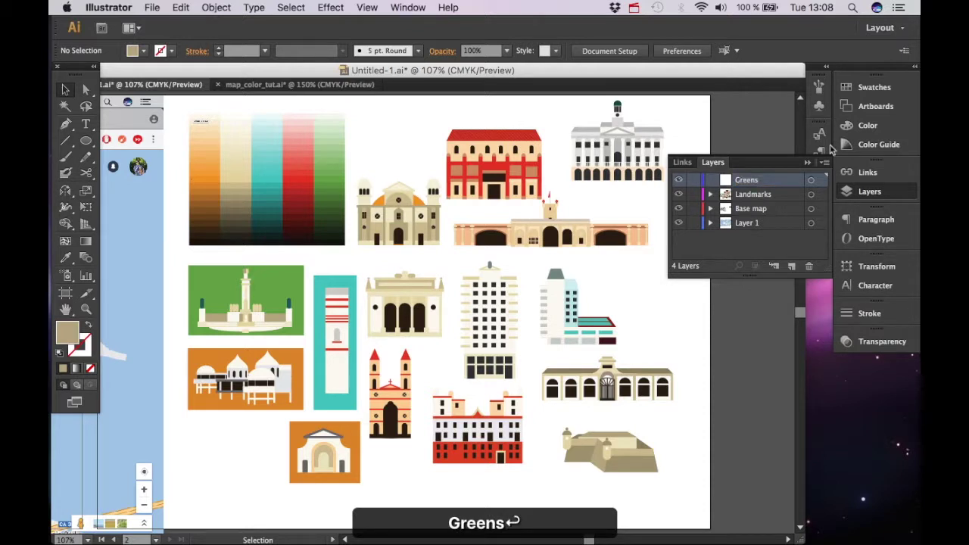
pyautogui.click(807, 164)
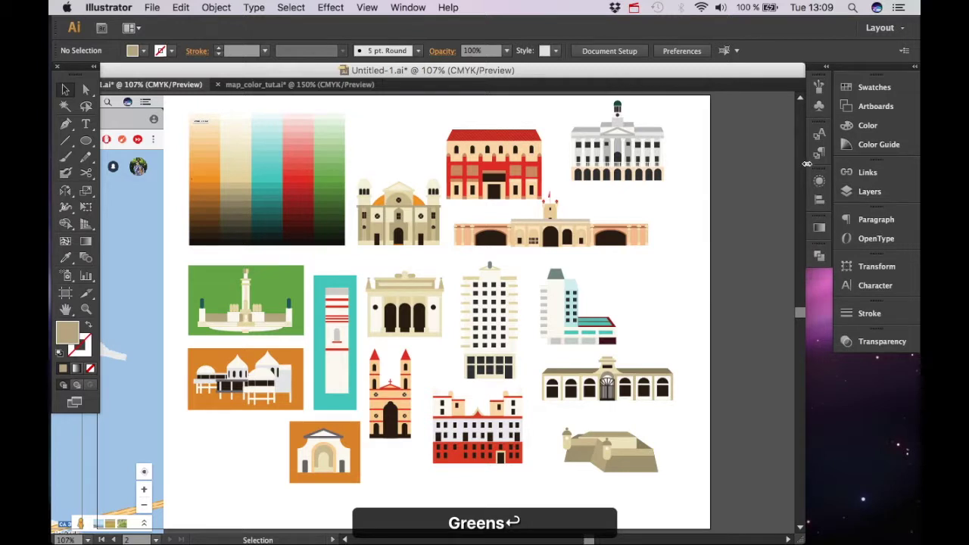
# Step: Draw a new artboard about 79 mm wide and 210 mm high beside the landmarks artboard, matching its height
pyautogui.click(874, 106)
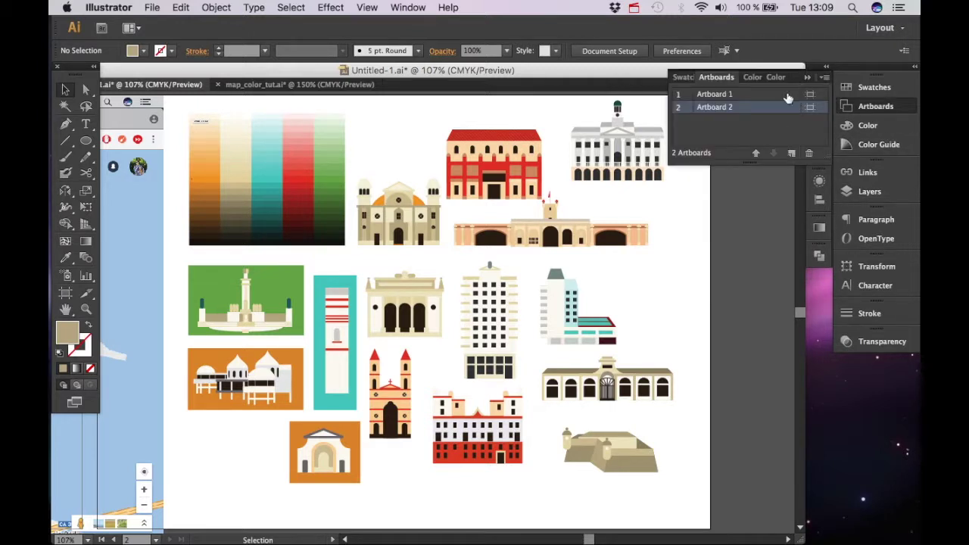
pyautogui.click(806, 79)
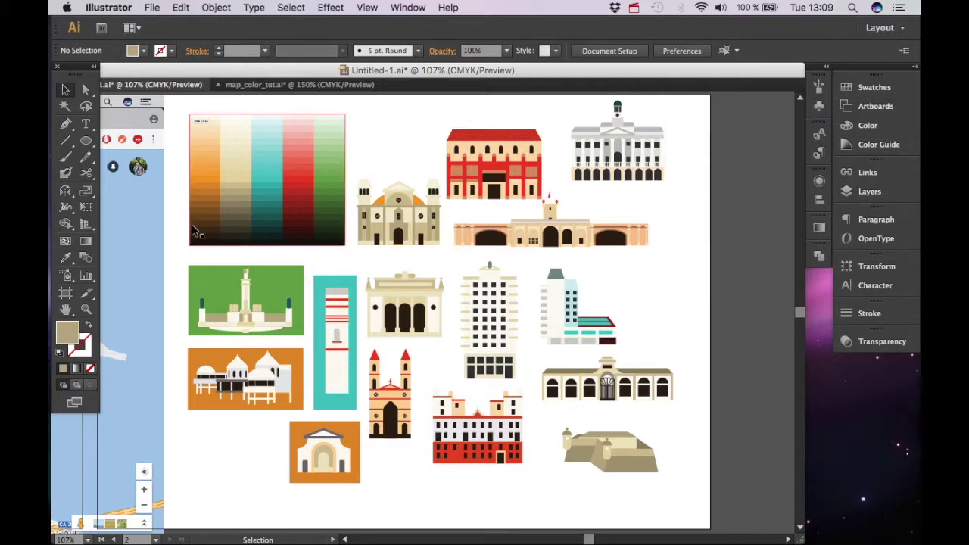
pyautogui.click(65, 294)
pyautogui.press('space')
pyautogui.moveTo(540, 275); pyautogui.dragTo(208, 274)
pyautogui.press('space')
pyautogui.moveTo(390, 147); pyautogui.dragTo(378, 163)
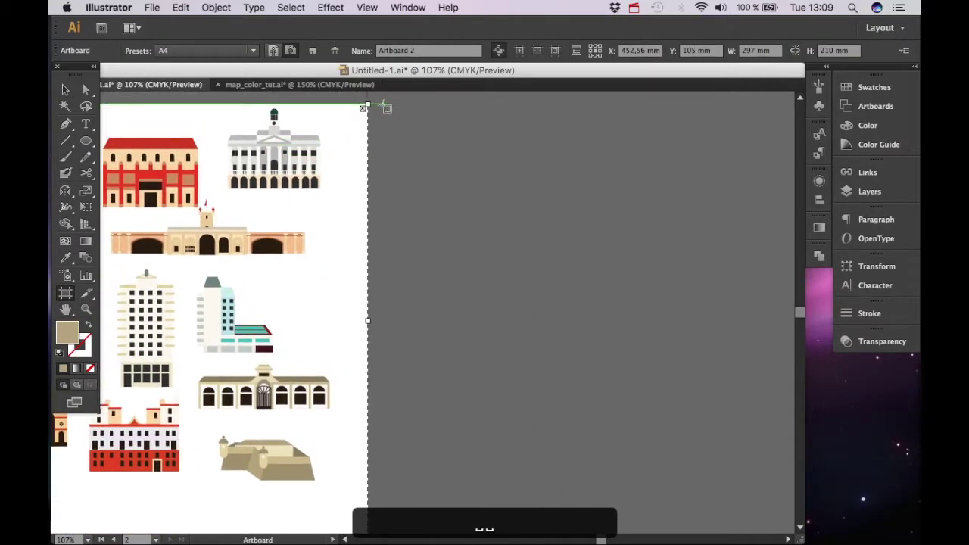
pyautogui.moveTo(386, 107); pyautogui.dragTo(546, 448)
pyautogui.press('v')
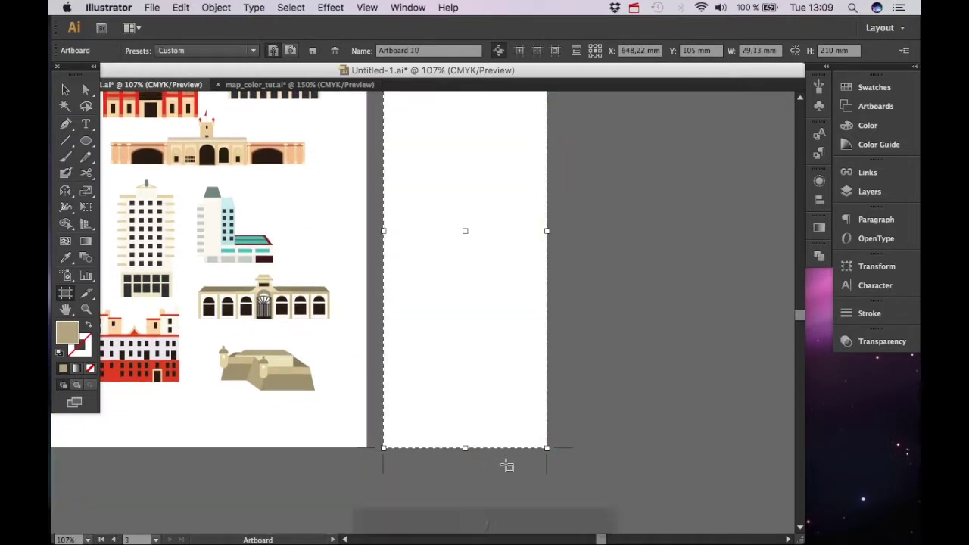
# Step: Move the colour palette from the landmarks artboard to the upper part of the new artboard
pyautogui.moveTo(445, 244); pyautogui.dragTo(426, 393)
pyautogui.press('space')
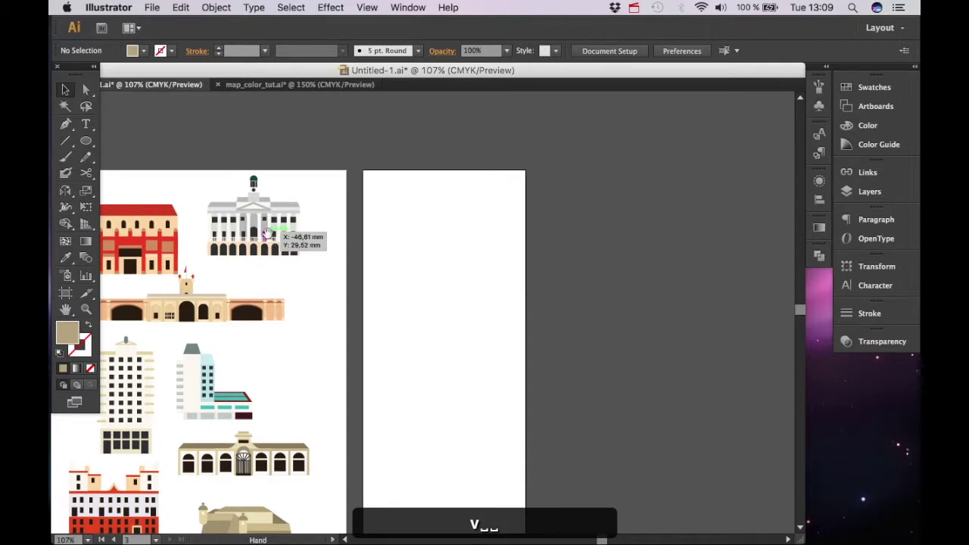
pyautogui.moveTo(266, 232); pyautogui.dragTo(421, 243)
pyautogui.press('space')
pyautogui.moveTo(119, 153); pyautogui.dragTo(344, 180)
pyautogui.press('space')
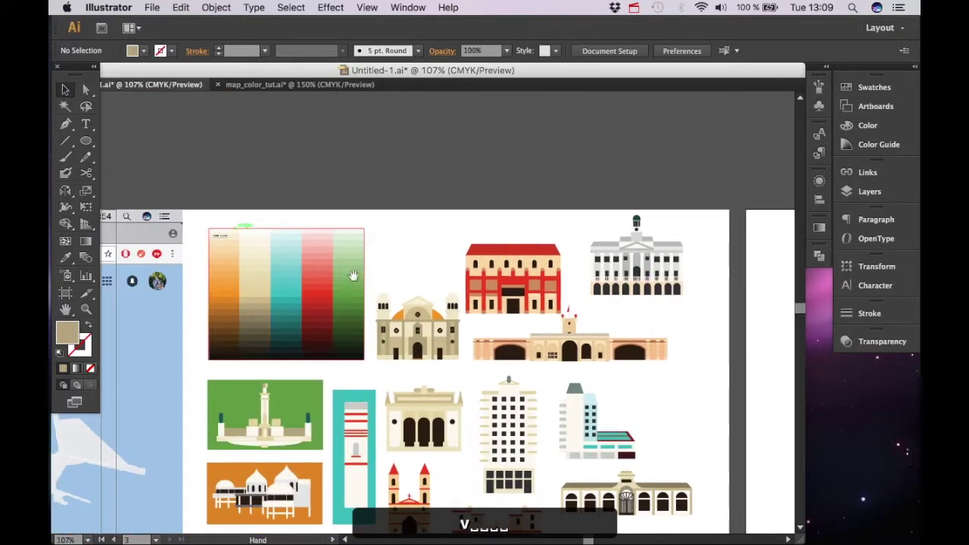
pyautogui.moveTo(437, 293); pyautogui.dragTo(166, 197)
pyautogui.moveTo(296, 196); pyautogui.dragTo(376, 208)
pyautogui.moveTo(165, 173); pyautogui.dragTo(684, 166)
pyautogui.click(617, 352)
pyautogui.press('super+equal')
pyautogui.press('super+equal')
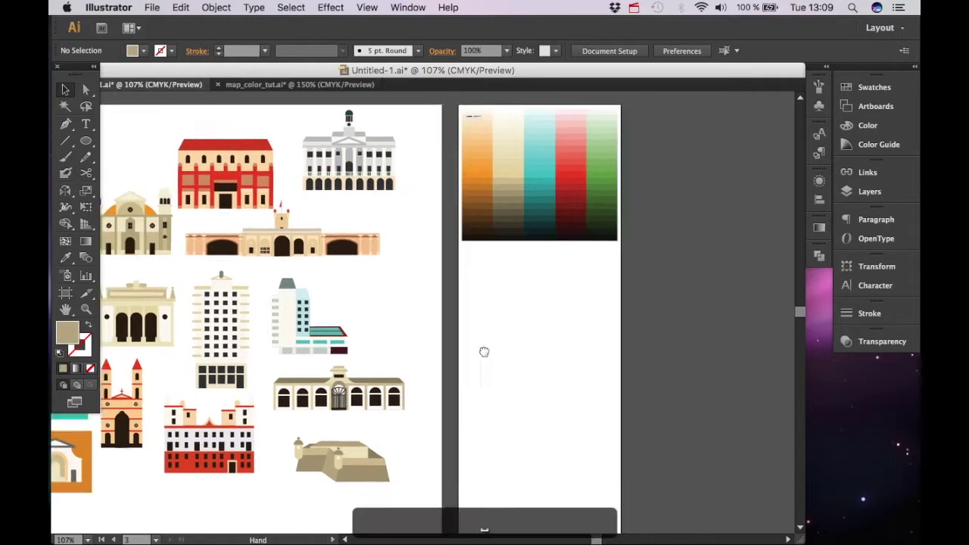
pyautogui.moveTo(517, 350); pyautogui.dragTo(329, 335)
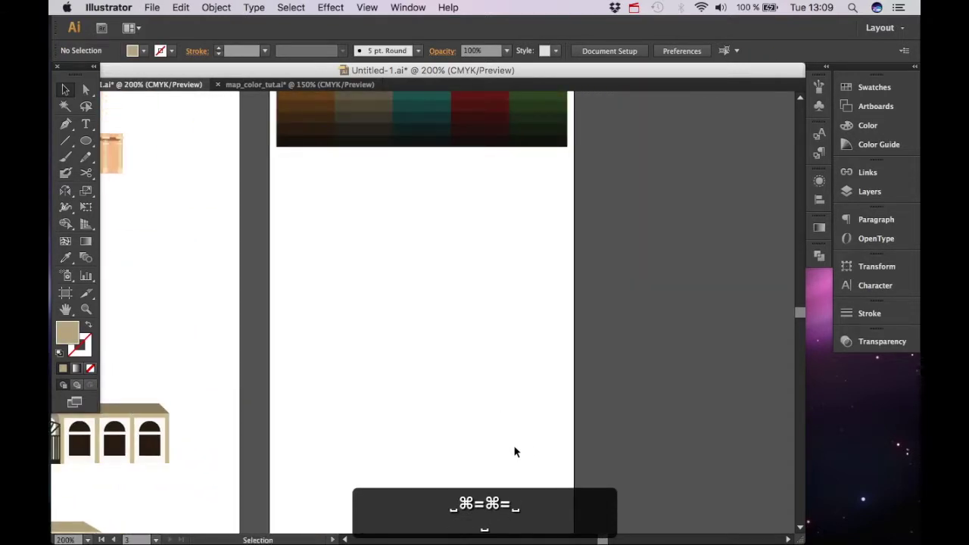
pyautogui.press('l')
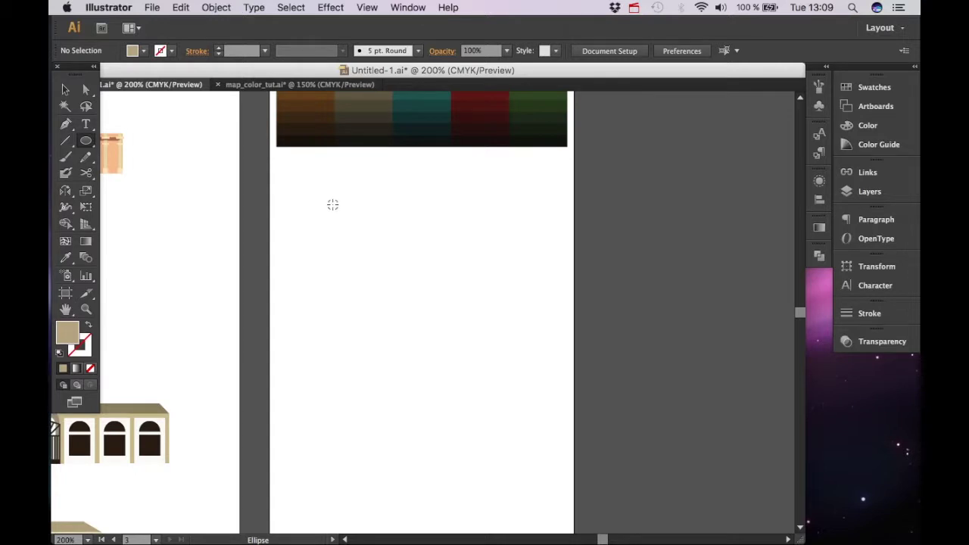
pyautogui.moveTo(332, 205); pyautogui.dragTo(313, 179)
pyautogui.press('super+z')
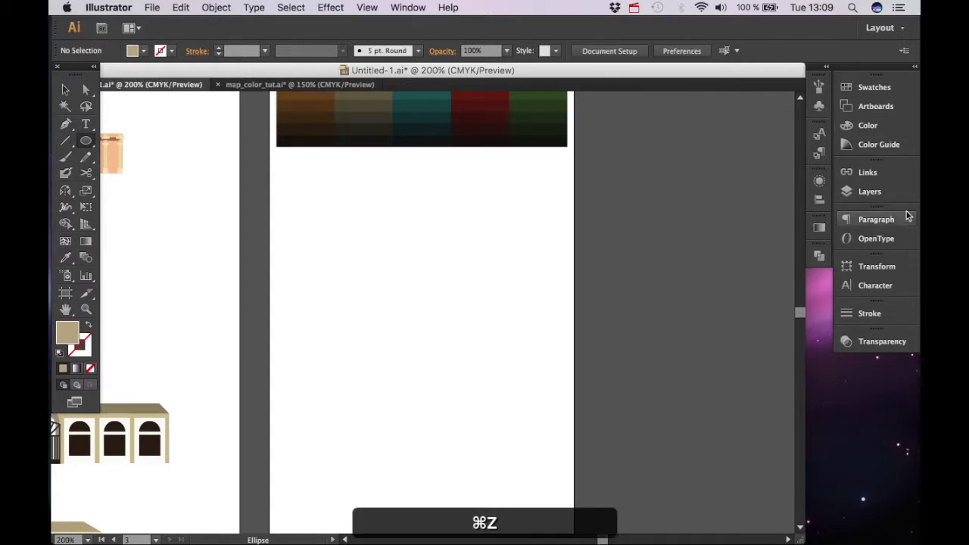
# Step: On the Greens layer, draw a small circle below the colour palette and fill it with a dark green sampled from it
pyautogui.click(871, 191)
pyautogui.click(762, 184)
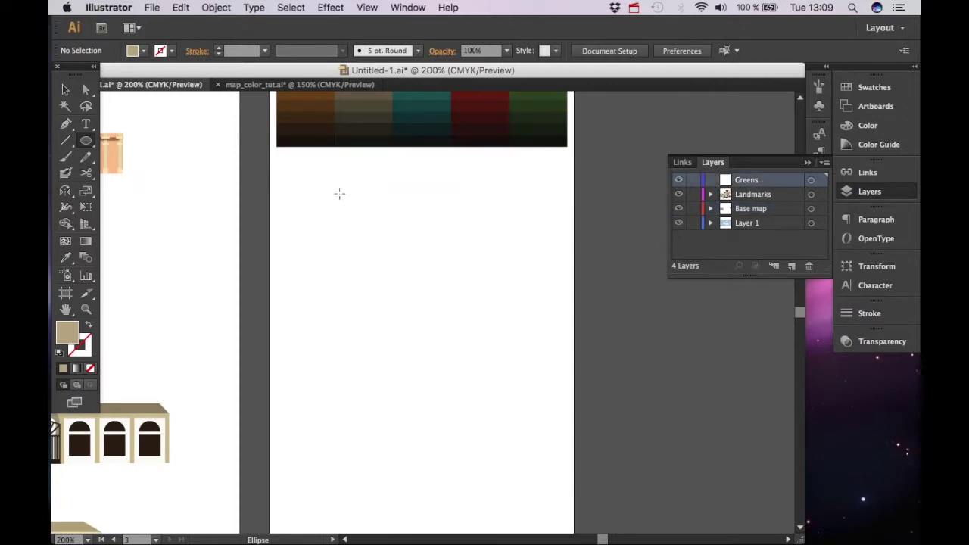
pyautogui.moveTo(335, 194); pyautogui.dragTo(312, 172)
pyautogui.scroll(5, 369, 268)
pyautogui.press('i')
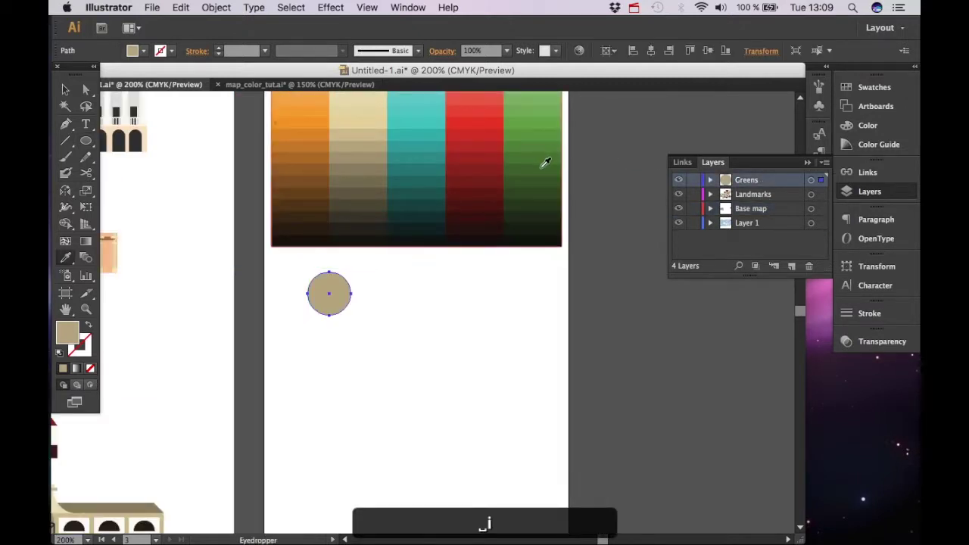
pyautogui.click(540, 179)
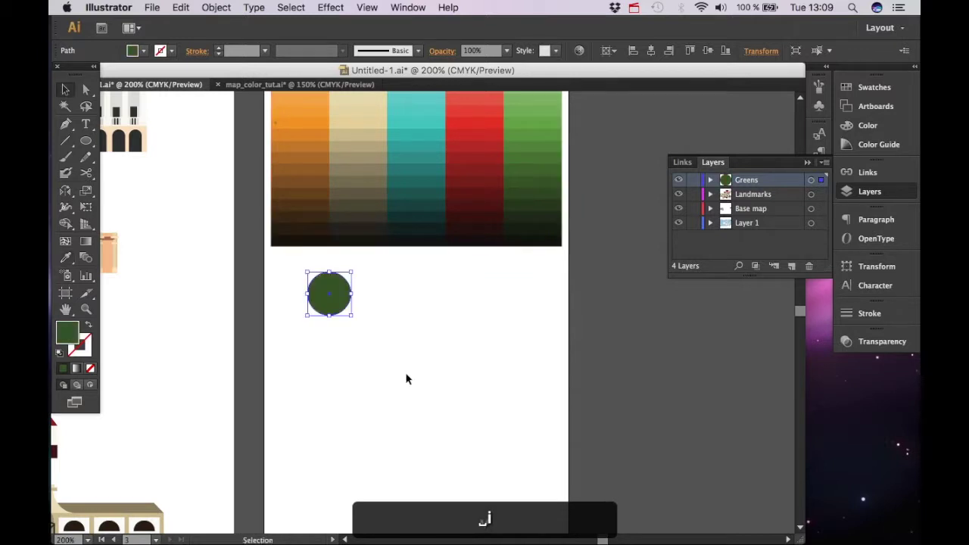
pyautogui.press('v')
pyautogui.click(424, 270)
# Step: Draw a narrow vertical rectangle as a tree trunk, running down from the lower part of the green circle
pyautogui.hotkey('ctrl', '=')
pyautogui.press('space')
pyautogui.moveTo(340, 299); pyautogui.dragTo(374, 293)
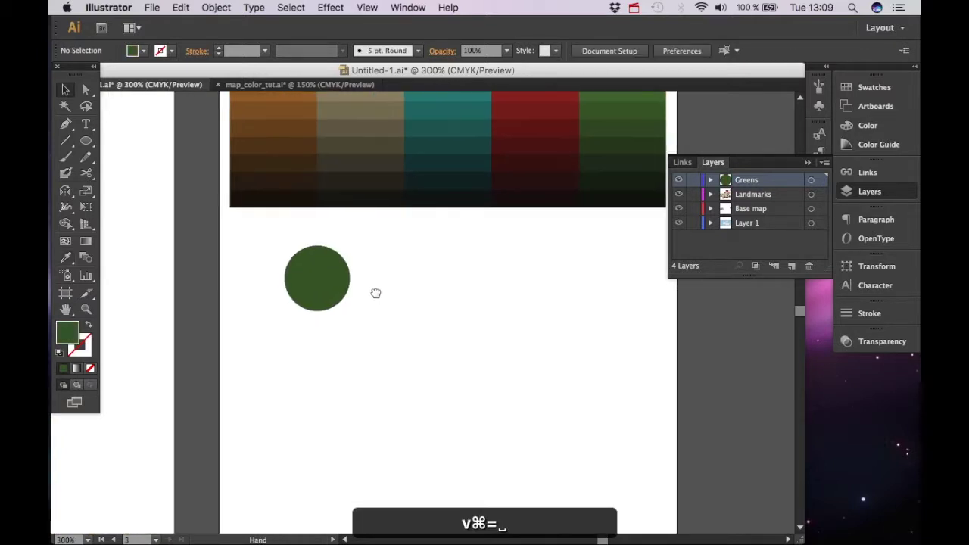
pyautogui.press('m')
pyautogui.moveTo(311, 298); pyautogui.dragTo(316, 347)
pyautogui.press('v')
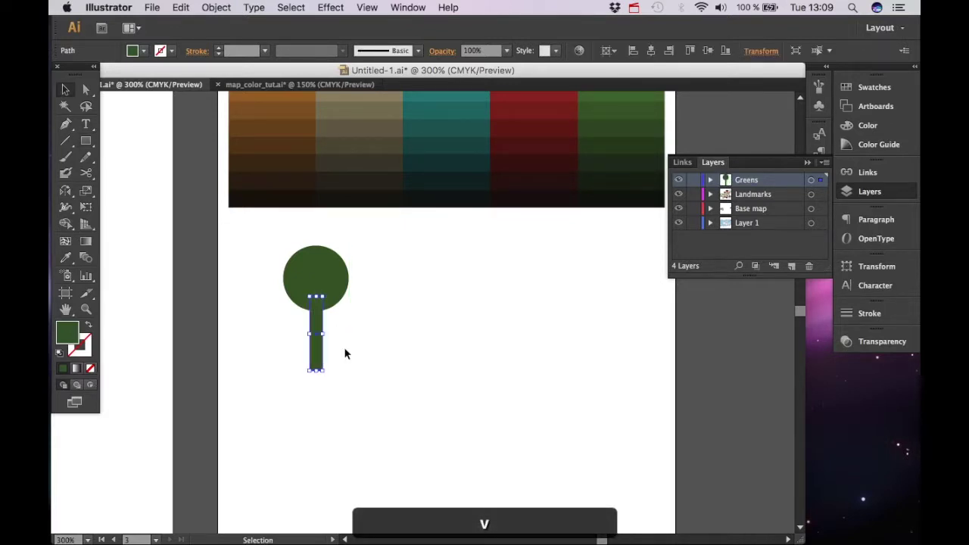
# Step: Fill the trunk with a dark maroon sampled from the palette's red column and send it behind the green circle
pyautogui.press('i')
pyautogui.click(539, 166)
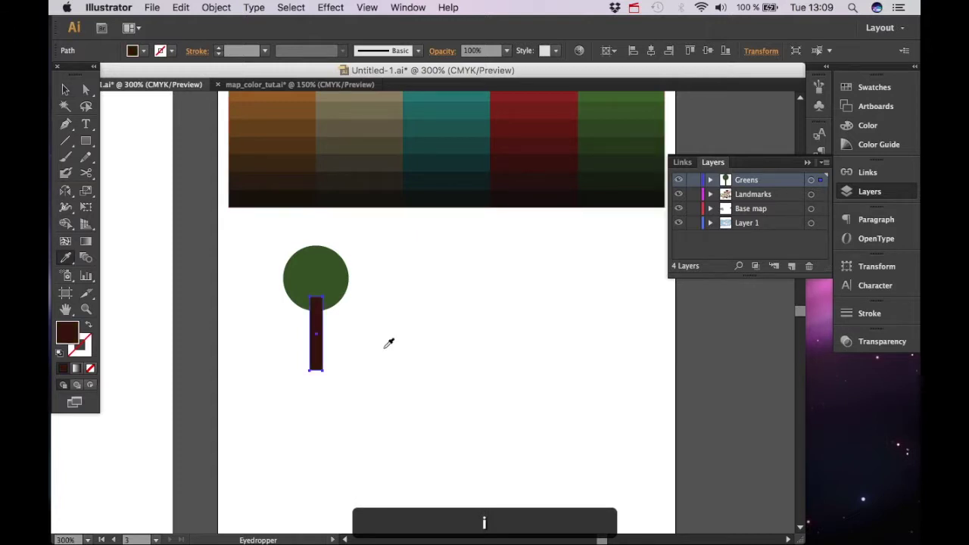
pyautogui.press('v')
pyautogui.press('cmd+shift+bracketleft')
pyautogui.press('v')
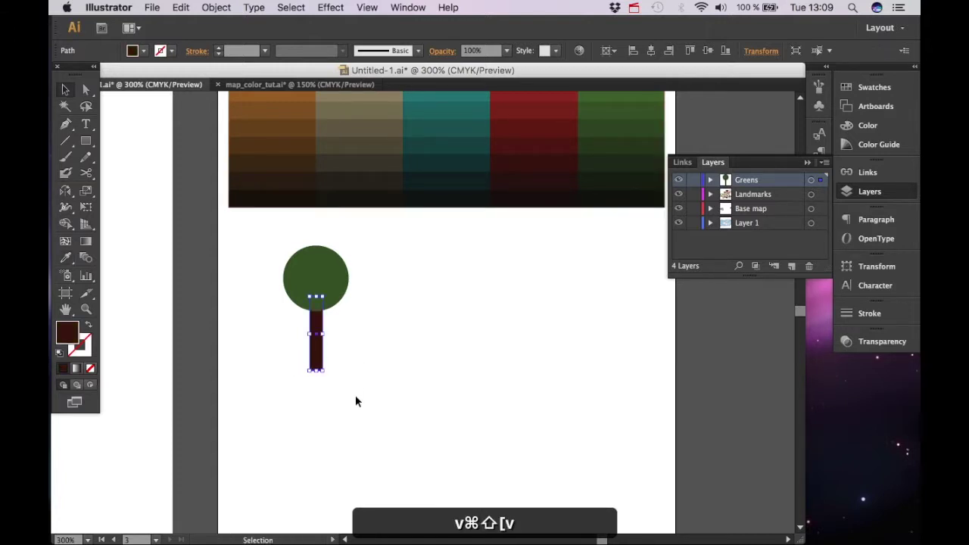
pyautogui.click(355, 395)
# Step: Draw a tiny circle as a fruit in the upper part of the green tree crown
pyautogui.press('space')
pyautogui.moveTo(319, 320); pyautogui.dragTo(410, 348)
pyautogui.press('cmd+equal')
pyautogui.press('cmd+equal')
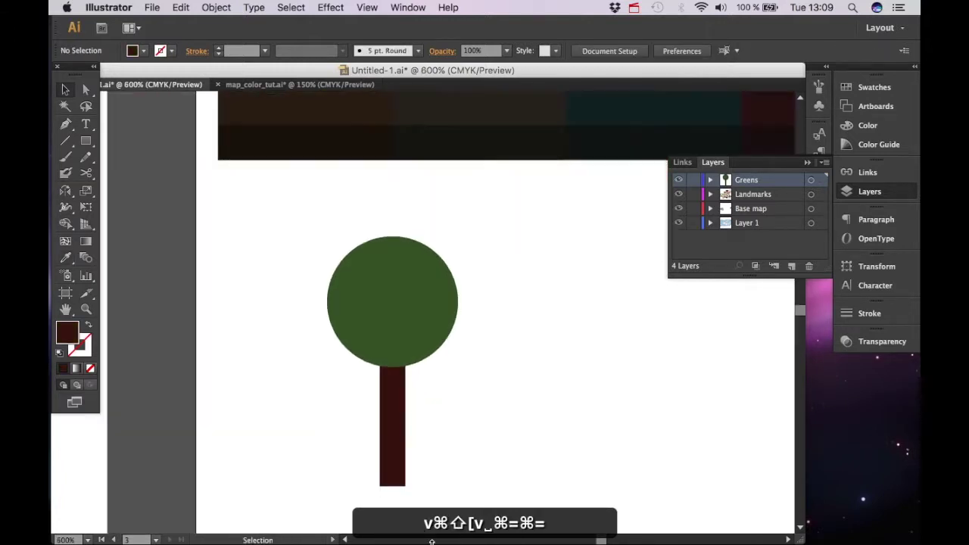
pyautogui.press('space')
pyautogui.moveTo(463, 453); pyautogui.dragTo(451, 446)
pyautogui.press('l')
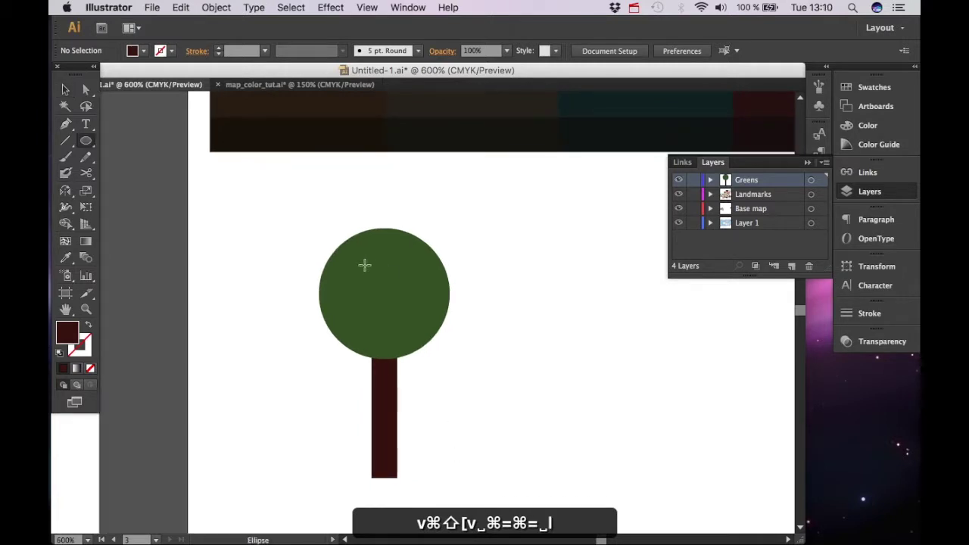
pyautogui.moveTo(371, 261); pyautogui.dragTo(379, 269)
# Step: Fill the tiny fruit circle with a bright orange sampled from the palette
pyautogui.press('cmd+minus')
pyautogui.press('cmd+minus')
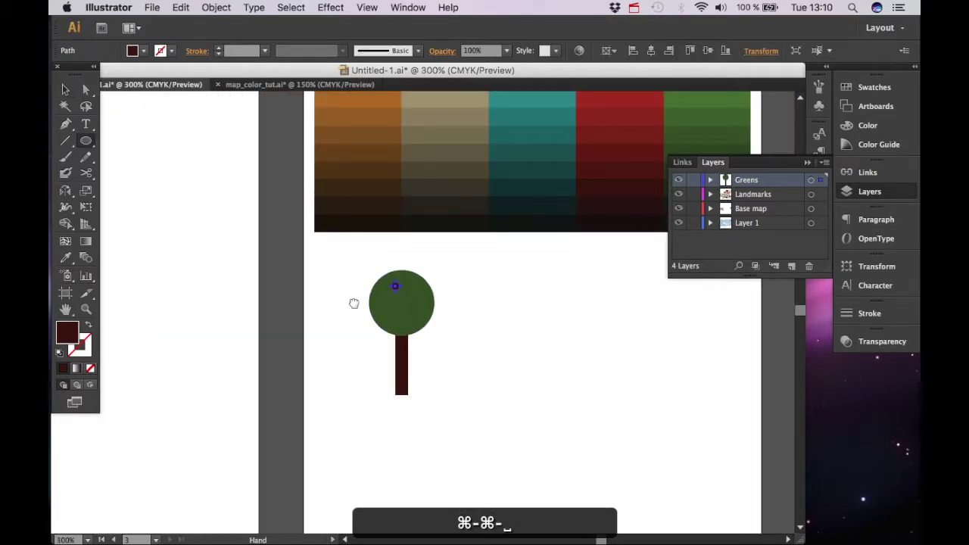
pyautogui.scroll(3, 355, 310)
pyautogui.press('o')
pyautogui.press('i')
pyautogui.click(348, 149)
pyautogui.press('v')
pyautogui.click(494, 392)
# Step: Duplicate the orange fruit circle five times, spreading the copies across the green tree crown
pyautogui.press('super+equal')
pyautogui.press('super+equal')
pyautogui.press('super+equal')
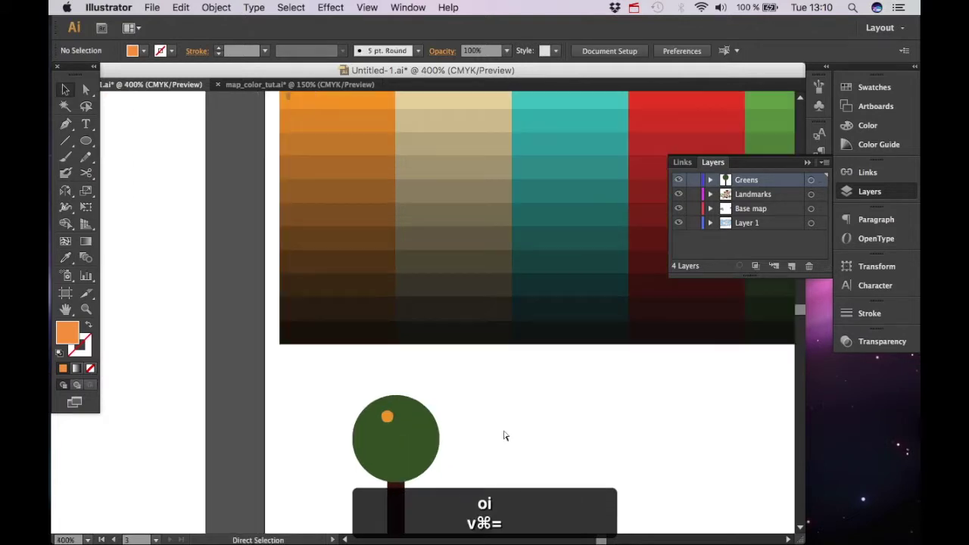
pyautogui.press('space')
pyautogui.scroll(-5, 375, 303)
pyautogui.moveTo(327, 205); pyautogui.dragTo(398, 229)
pyautogui.moveTo(398, 229); pyautogui.dragTo(380, 293)
pyautogui.moveTo(380, 293); pyautogui.dragTo(350, 257)
pyautogui.moveTo(350, 257); pyautogui.dragTo(317, 308)
pyautogui.moveTo(317, 308); pyautogui.dragTo(285, 254)
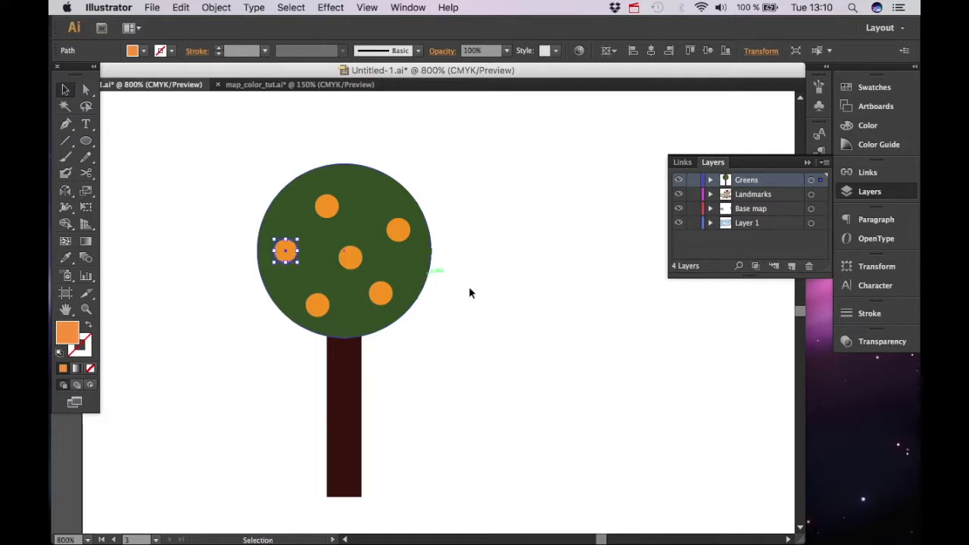
# Step: Group the crown, trunk and all orange fruits into one tree object
pyautogui.click(446, 331)
pyautogui.moveTo(214, 203); pyautogui.dragTo(433, 452)
pyautogui.press('a')
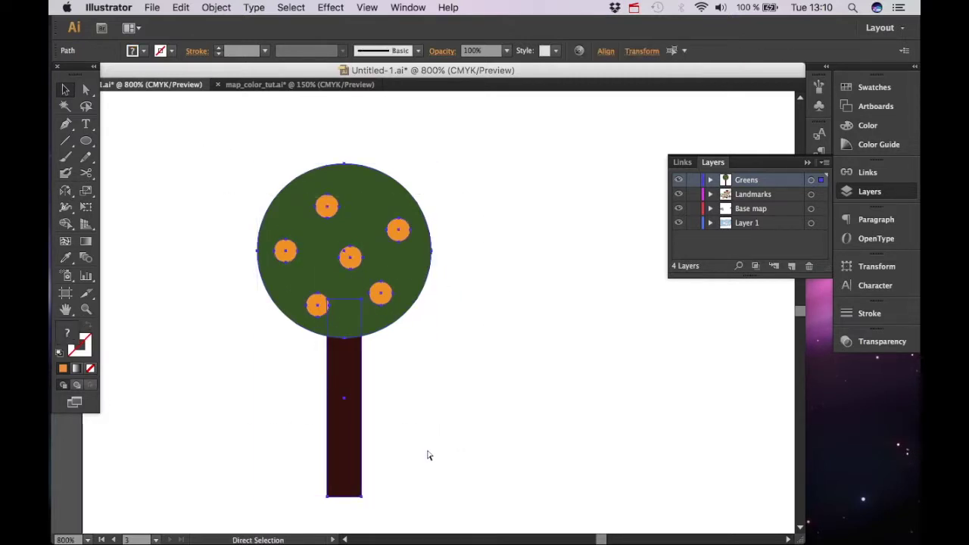
pyautogui.press('super+g')
pyautogui.press('v')
pyautogui.click(487, 407)
# Step: Draw a large upright rounded rectangle beside the orange tree with the Rounded Rectangle tool
pyautogui.press('super+minus')
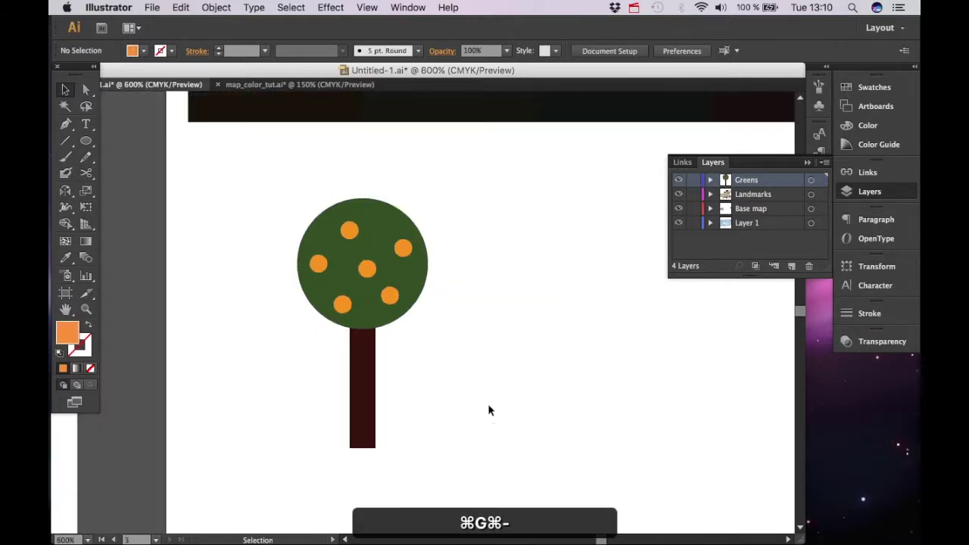
pyautogui.press('space')
pyautogui.moveTo(403, 332); pyautogui.dragTo(230, 324)
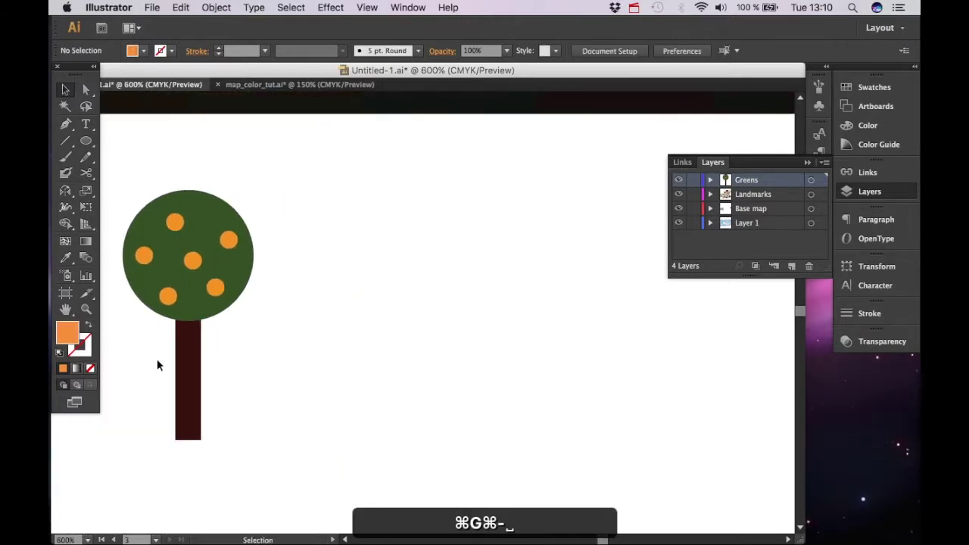
pyautogui.click(89, 144)
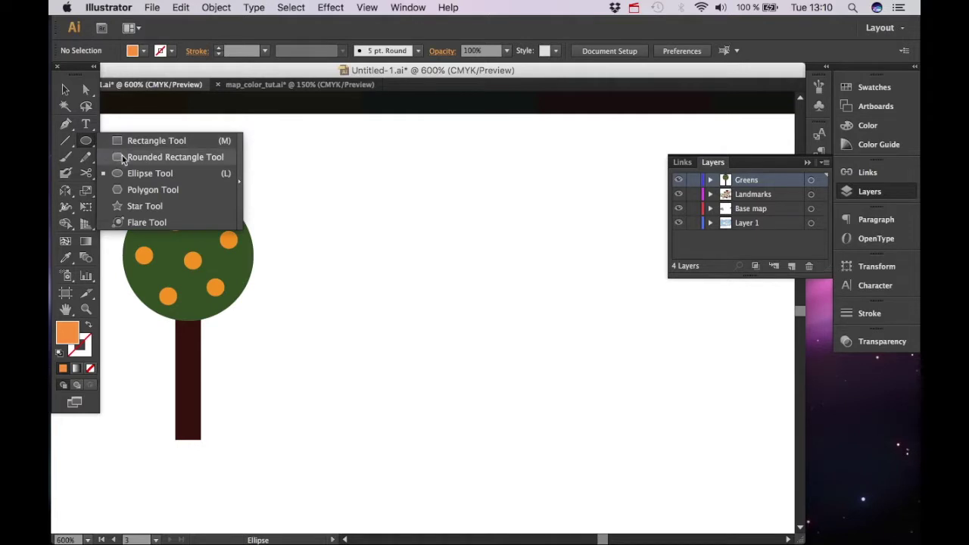
pyautogui.click(124, 159)
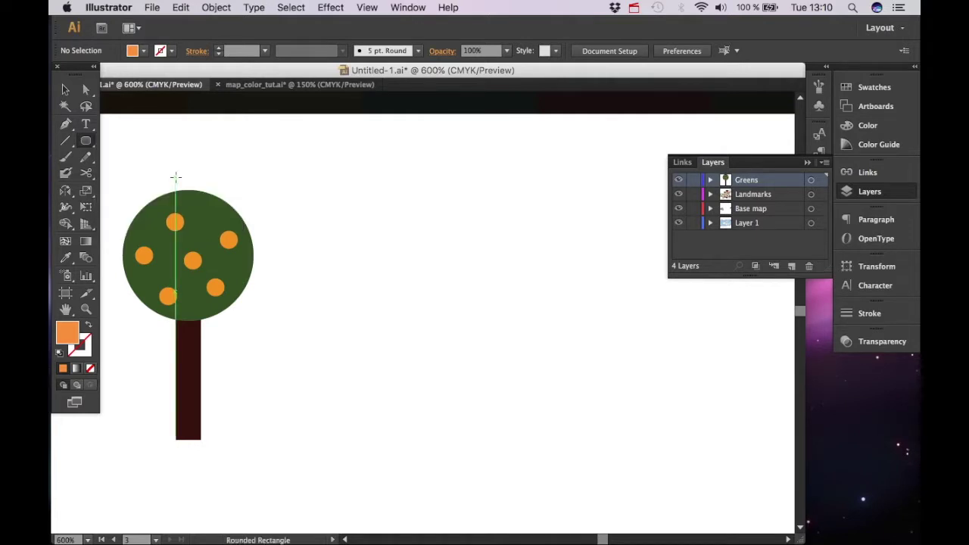
pyautogui.click(88, 145)
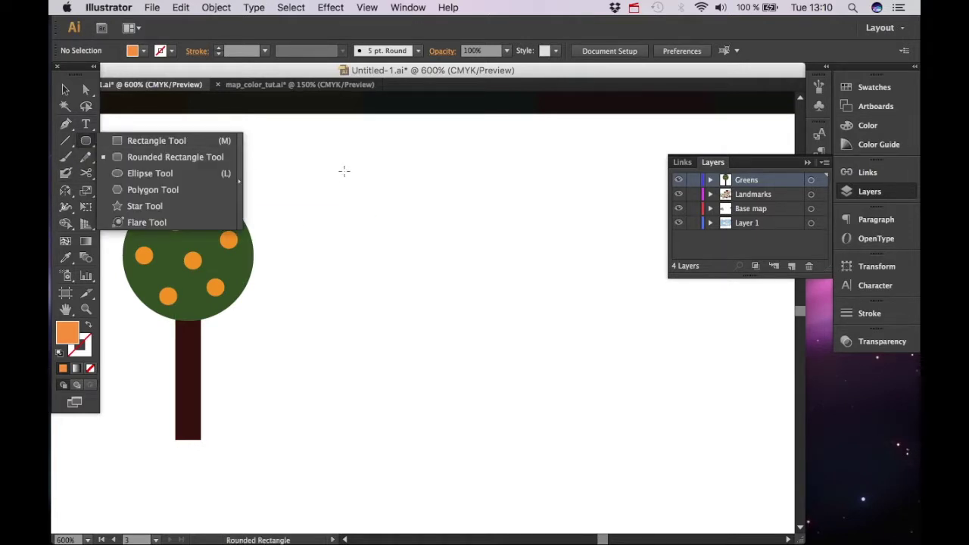
pyautogui.moveTo(338, 156); pyautogui.dragTo(567, 505)
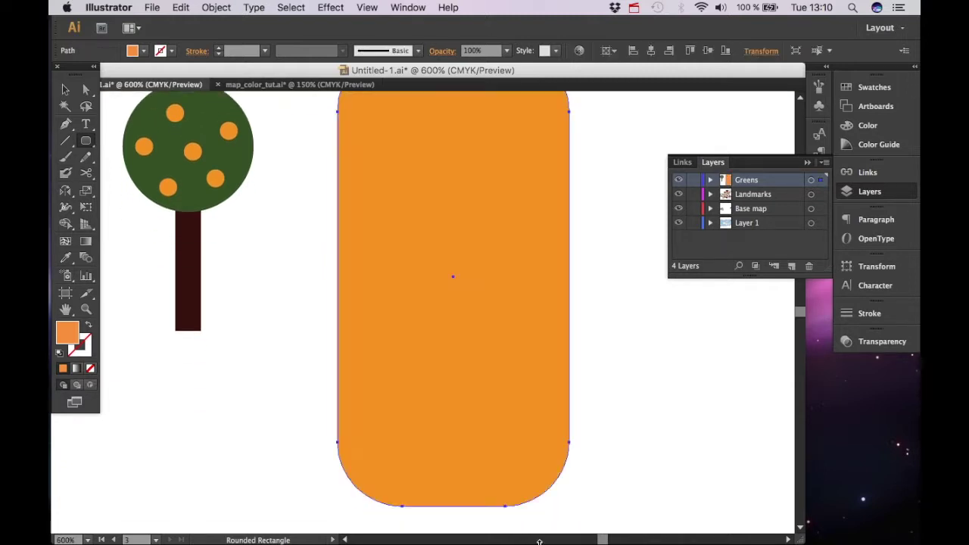
pyautogui.press('super+minus')
pyautogui.press('super+minus')
pyautogui.scroll(5, 365, 434)
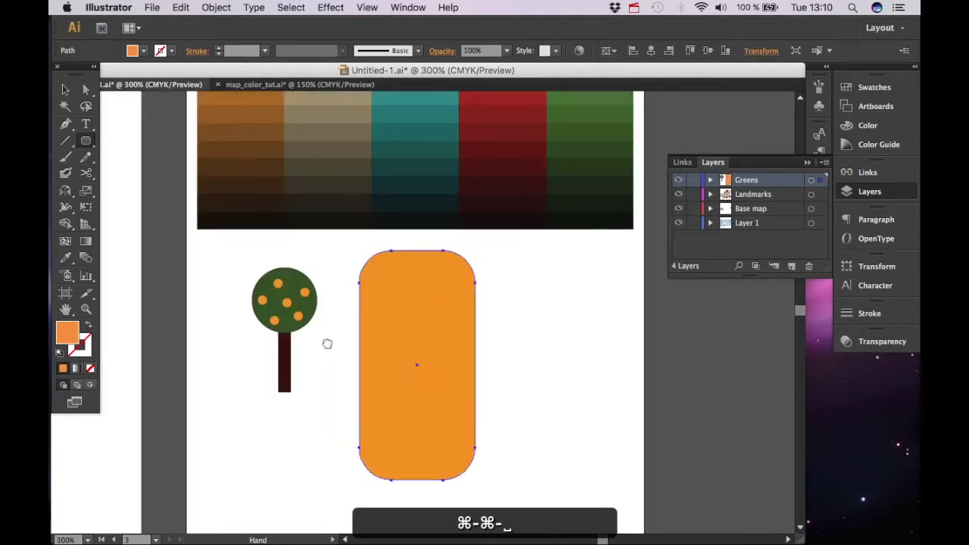
# Step: Fill the rounded rectangle with a dark green from the palette, scale it down and place it beside the orange tree as a crown
pyautogui.press('i')
pyautogui.click(604, 205)
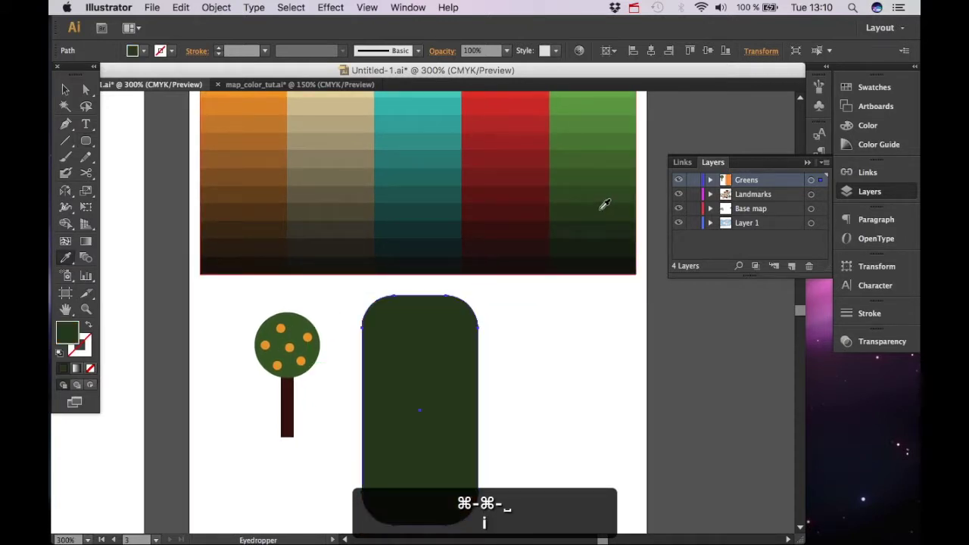
pyautogui.press('v')
pyautogui.moveTo(362, 522); pyautogui.dragTo(370, 367)
pyautogui.moveTo(383, 378); pyautogui.dragTo(412, 432)
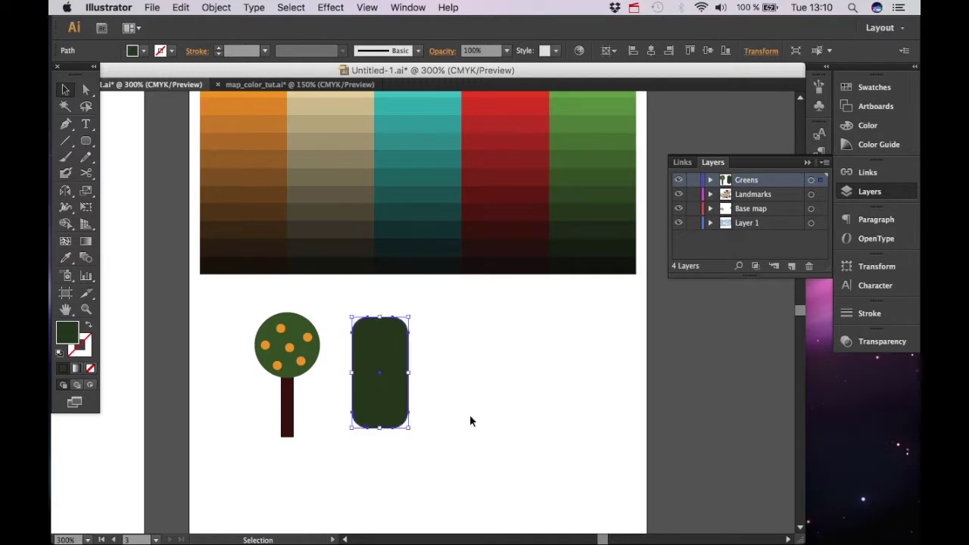
pyautogui.click(470, 419)
pyautogui.moveTo(372, 372); pyautogui.dragTo(367, 364)
pyautogui.click(530, 435)
# Step: Draw a short narrow trunk rectangle under the rounded crown and fill it with a very dark red-brown from the palette
pyautogui.press('m')
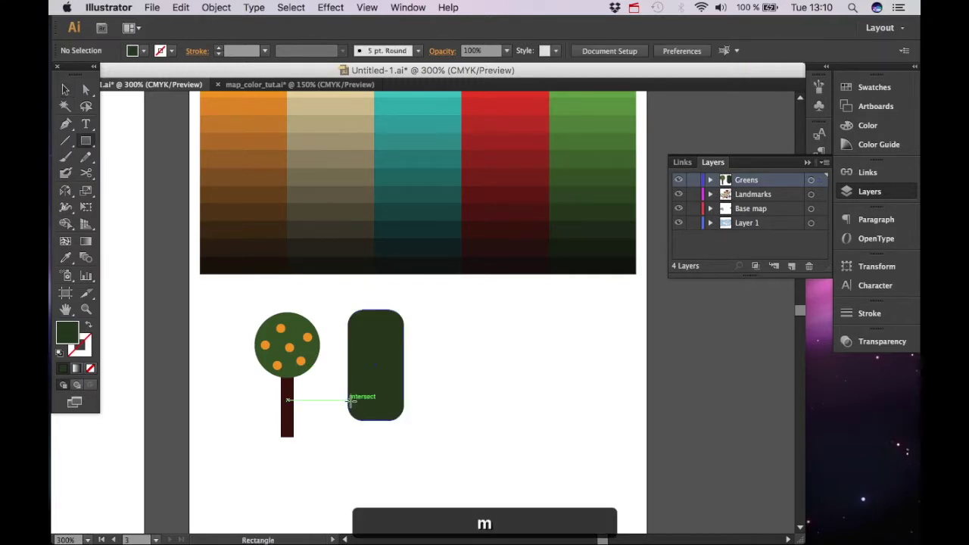
pyautogui.moveTo(372, 411); pyautogui.dragTo(382, 437)
pyautogui.press('i')
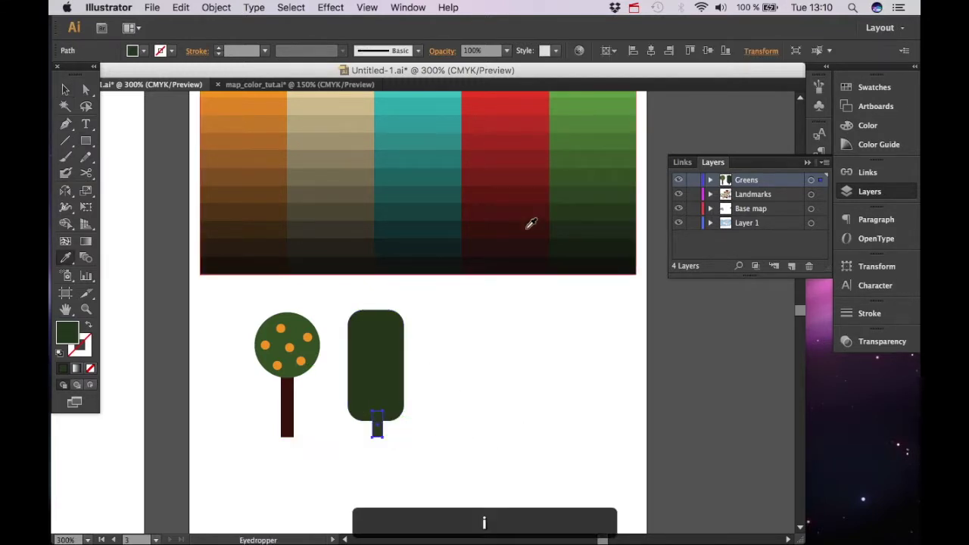
pyautogui.click(530, 224)
pyautogui.press('v')
pyautogui.click(460, 477)
# Step: Centre the trunk under the rounded crown and send it to the back
pyautogui.press('super+equal')
pyautogui.press('super+equal')
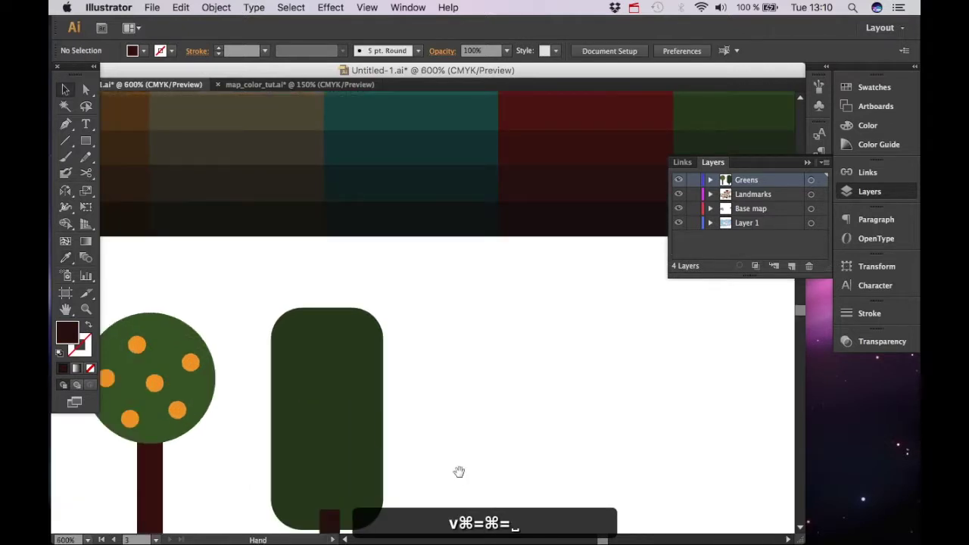
pyautogui.moveTo(351, 444); pyautogui.dragTo(350, 448)
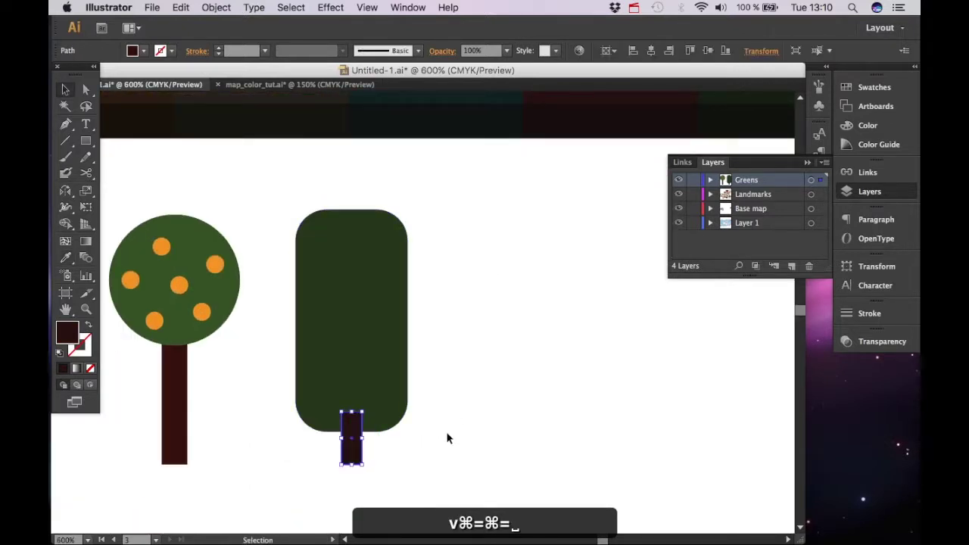
pyautogui.press('super+shift+bracketleft')
pyautogui.press('super+shift+bracketleft')
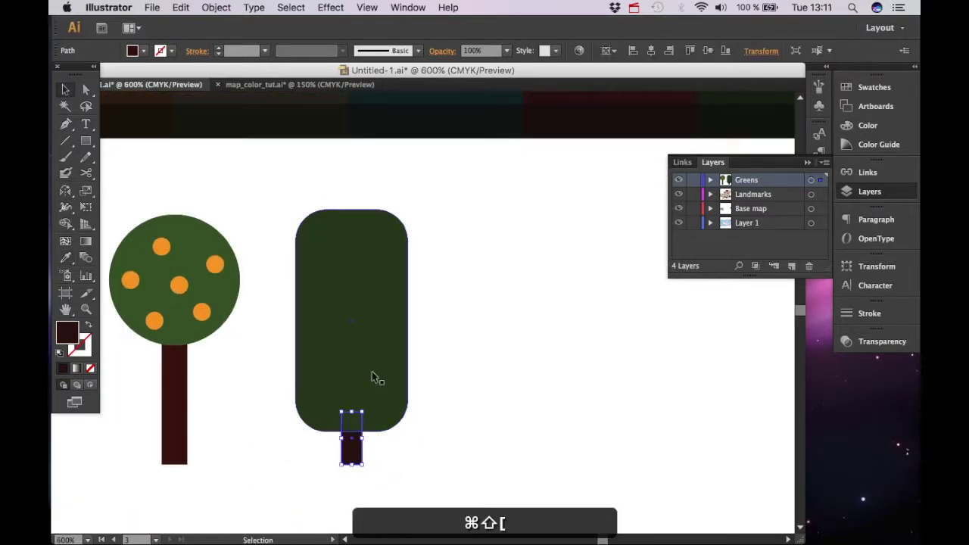
# Step: Group the rounded crown and its trunk into one tree object
pyautogui.moveTo(454, 329); pyautogui.dragTo(352, 439)
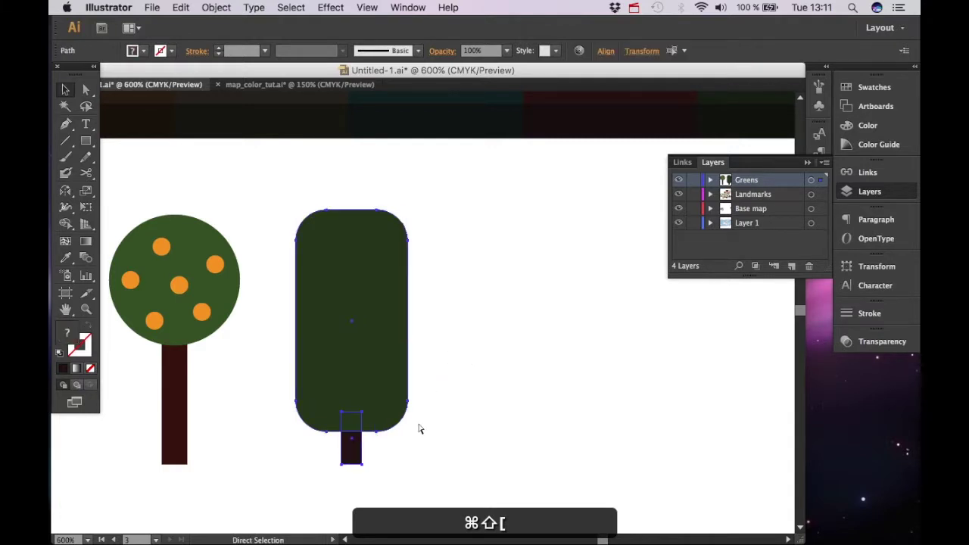
pyautogui.press('super+g')
pyautogui.click(509, 344)
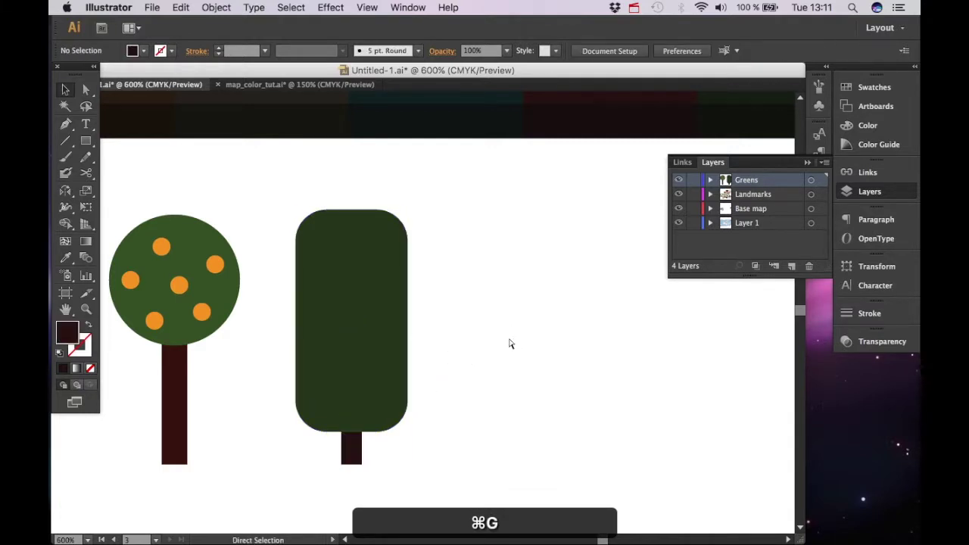
# Step: Draw a row of four overlapping circles of different sizes beside the rounded tree to form a bush outline
pyautogui.press('super+minus')
pyautogui.moveTo(508, 338); pyautogui.dragTo(424, 318)
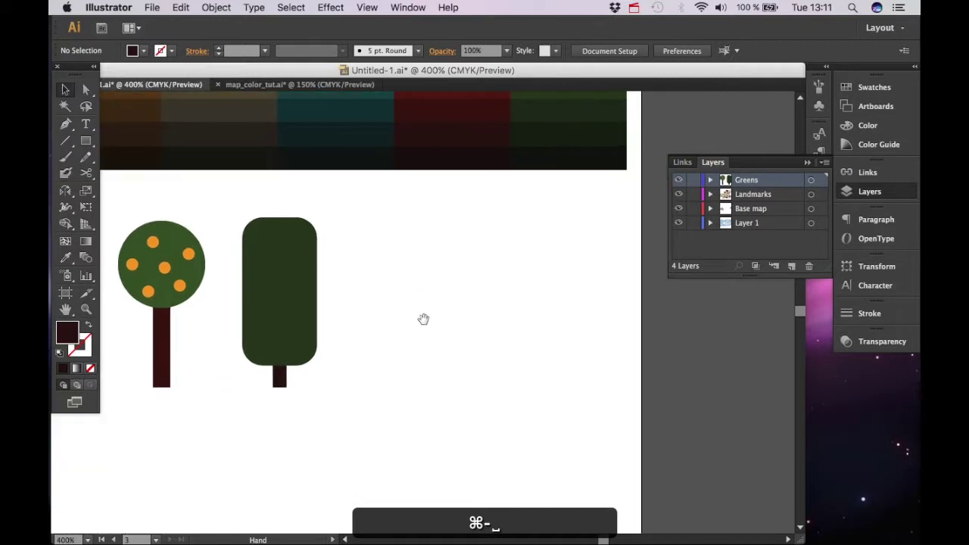
pyautogui.press('super+equal')
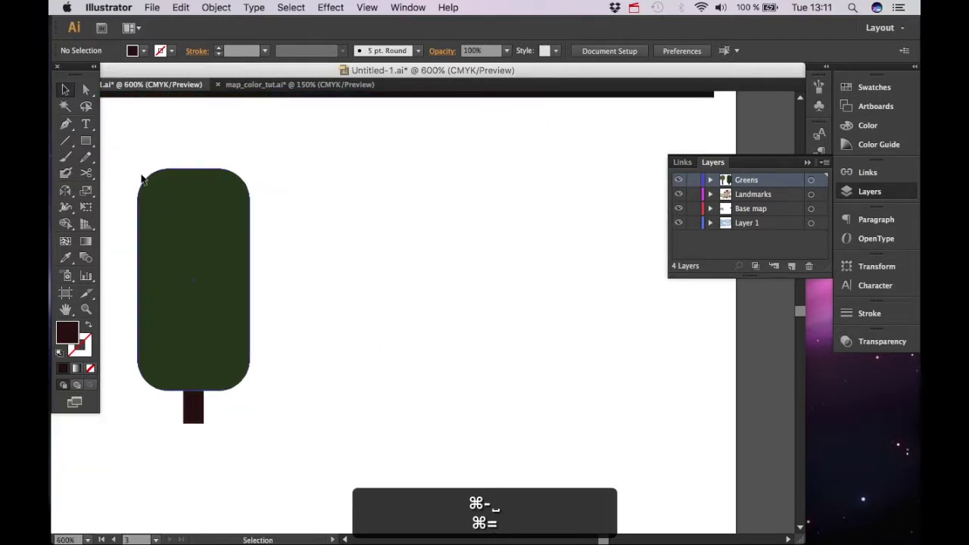
pyautogui.moveTo(90, 146); pyautogui.dragTo(124, 177)
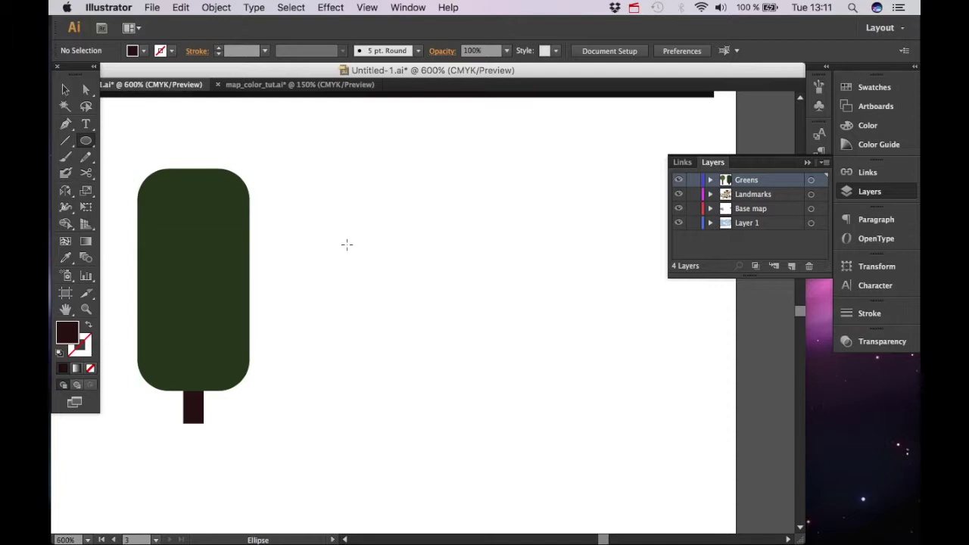
pyautogui.moveTo(346, 244); pyautogui.dragTo(389, 240)
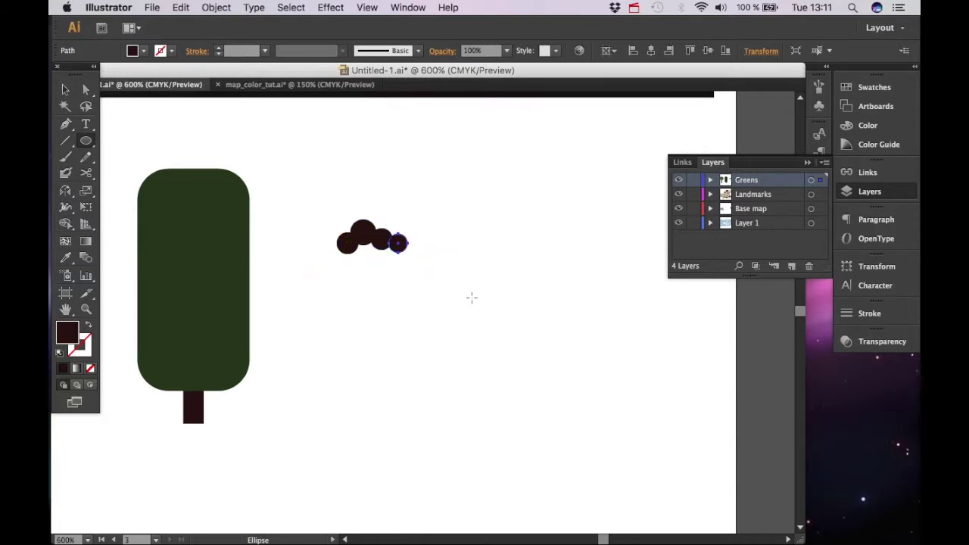
pyautogui.press('v')
pyautogui.click(426, 304)
# Step: Draw a rectangle across the lower half of the four circles to give the bush a flat base
pyautogui.press('super+equal')
pyautogui.press('super+equal')
pyautogui.press('space')
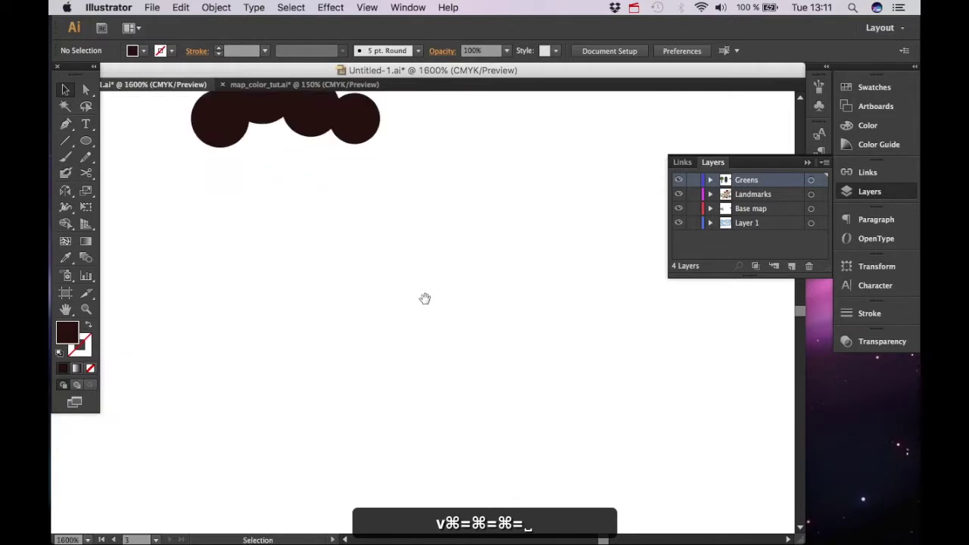
pyautogui.moveTo(360, 255); pyautogui.dragTo(381, 387)
pyautogui.press('m')
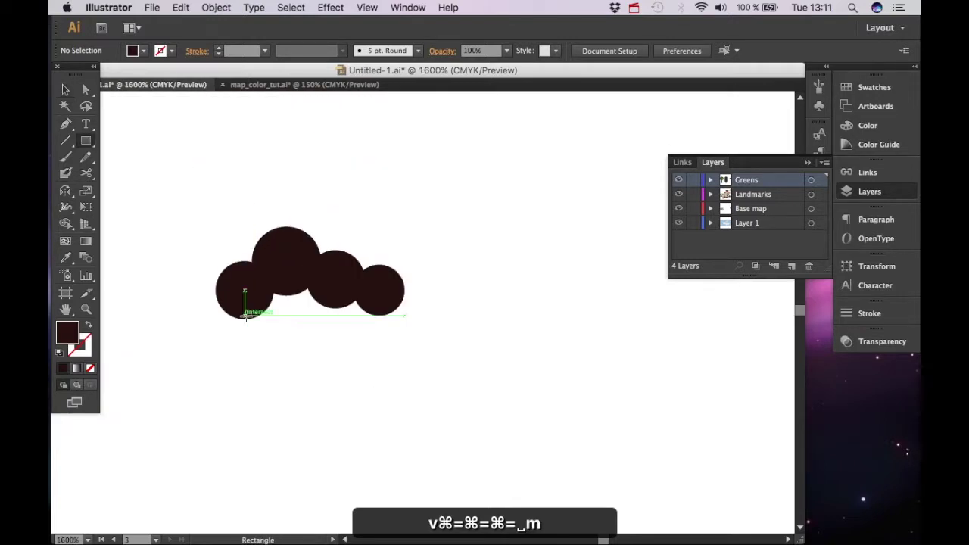
pyautogui.moveTo(244, 290); pyautogui.dragTo(392, 318)
pyautogui.press('v')
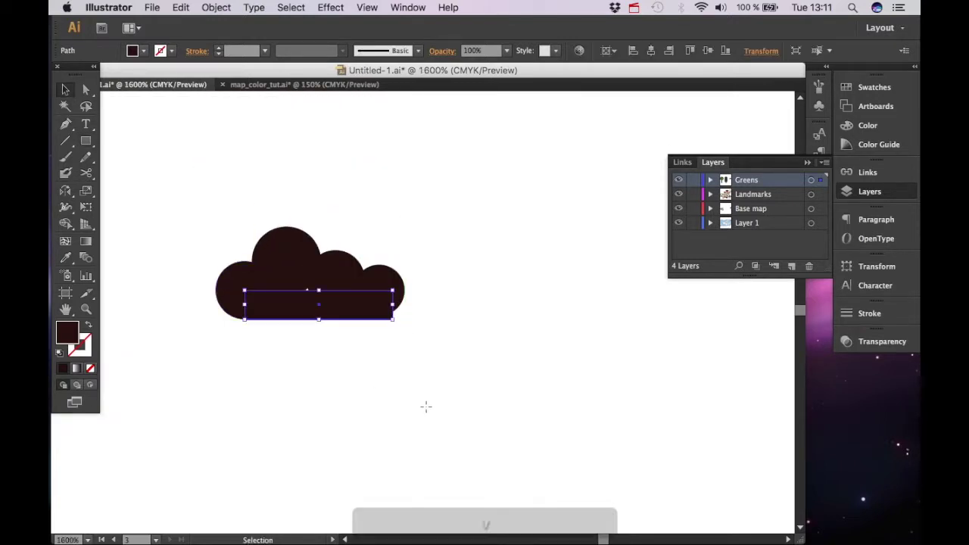
pyautogui.click(432, 409)
# Step: Shift the smallest circle outward so it rounds off the right end of the base rectangle
pyautogui.press('super+=')
pyautogui.moveTo(466, 385); pyautogui.dragTo(542, 441)
pyautogui.press('a')
pyautogui.moveTo(458, 315); pyautogui.dragTo(486, 307)
pyautogui.press('v')
pyautogui.click(492, 369)
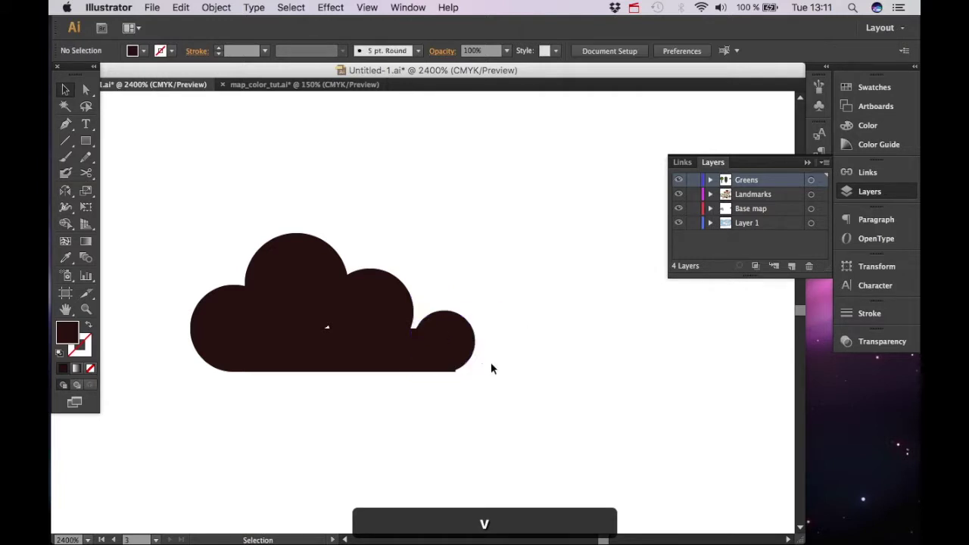
pyautogui.moveTo(464, 354); pyautogui.dragTo(475, 354)
pyautogui.click(550, 452)
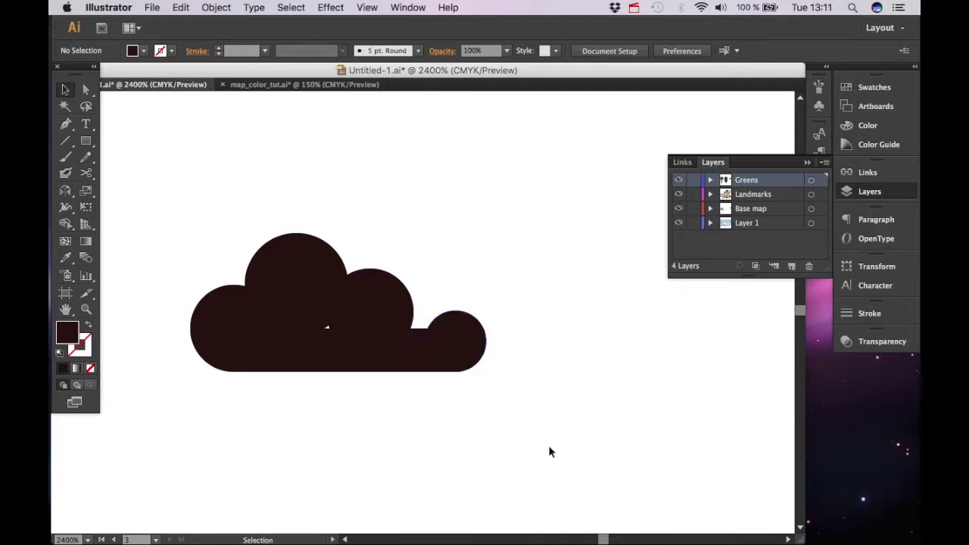
# Step: Reposition the two middle circles so the bush has evenly spaced bumps without gaps above the base
pyautogui.moveTo(310, 305); pyautogui.dragTo(315, 314)
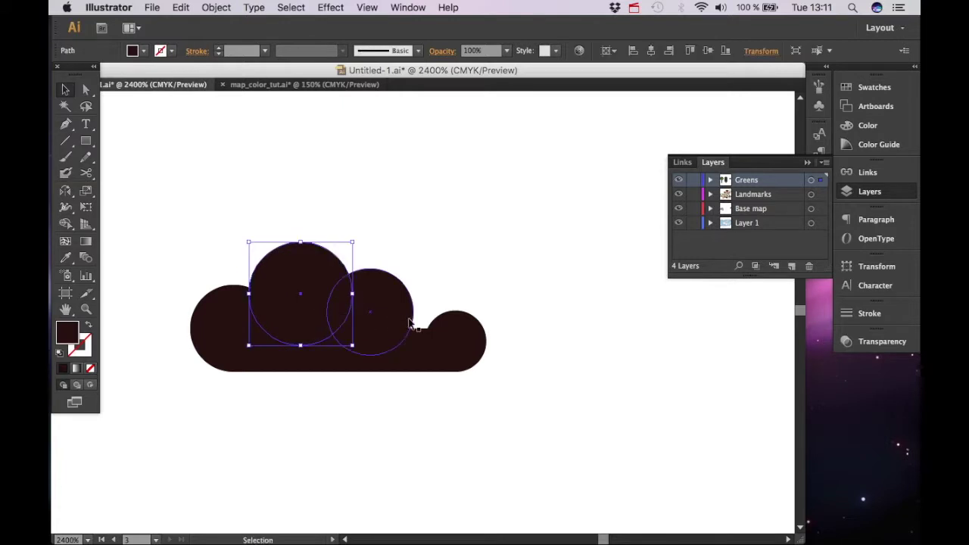
pyautogui.moveTo(405, 318); pyautogui.dragTo(424, 329)
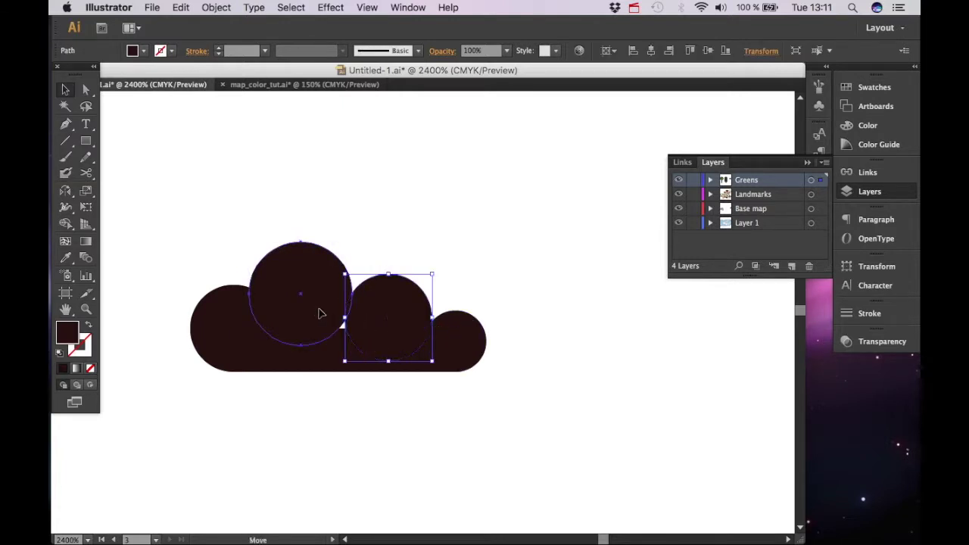
pyautogui.moveTo(319, 312); pyautogui.dragTo(330, 323)
pyautogui.click(439, 436)
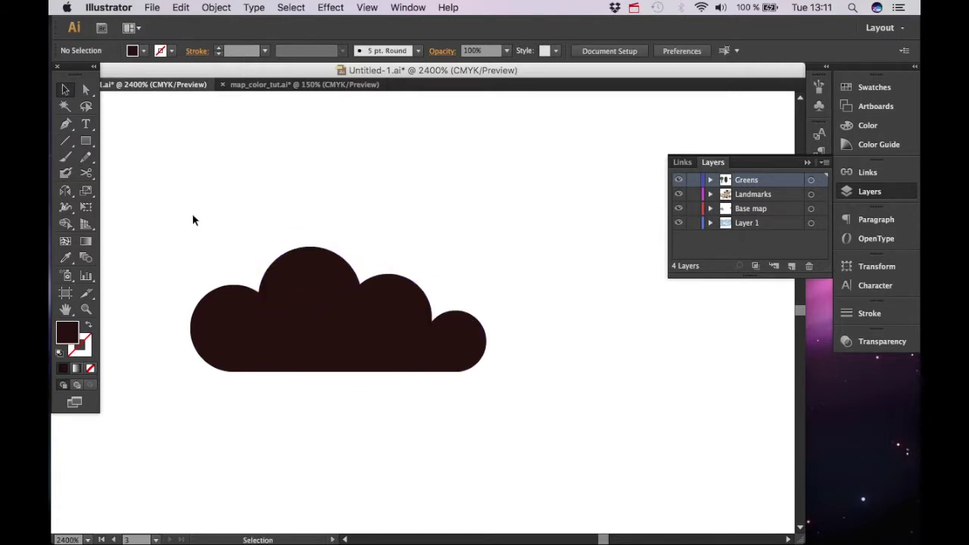
# Step: Select the four circles and the base rectangle and merge them into one shape with Pathfinder Unite
pyautogui.moveTo(193, 219); pyautogui.dragTo(604, 441)
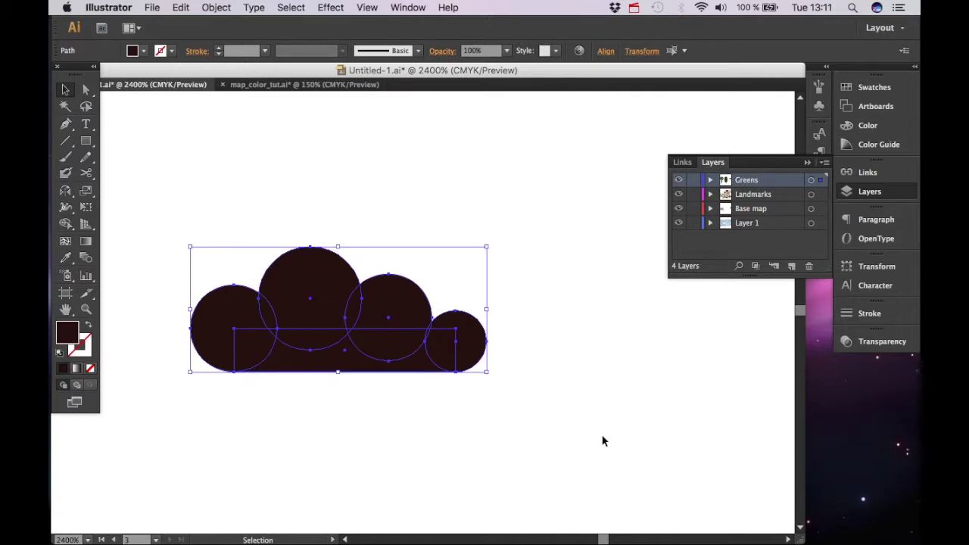
pyautogui.click(806, 163)
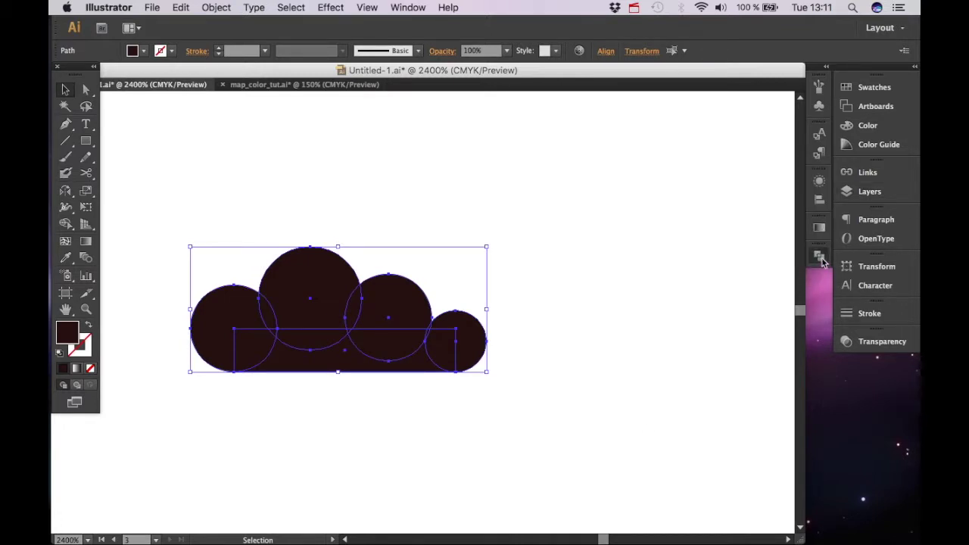
pyautogui.click(818, 256)
pyautogui.click(653, 276)
pyautogui.click(454, 179)
# Step: Enlarge the merged bush slightly and fill it with a medium-dark green sampled from the palette
pyautogui.press('super+minus')
pyautogui.press('super+minus')
pyautogui.press('super+minus')
pyautogui.press('super+minus')
pyautogui.press('super+minus')
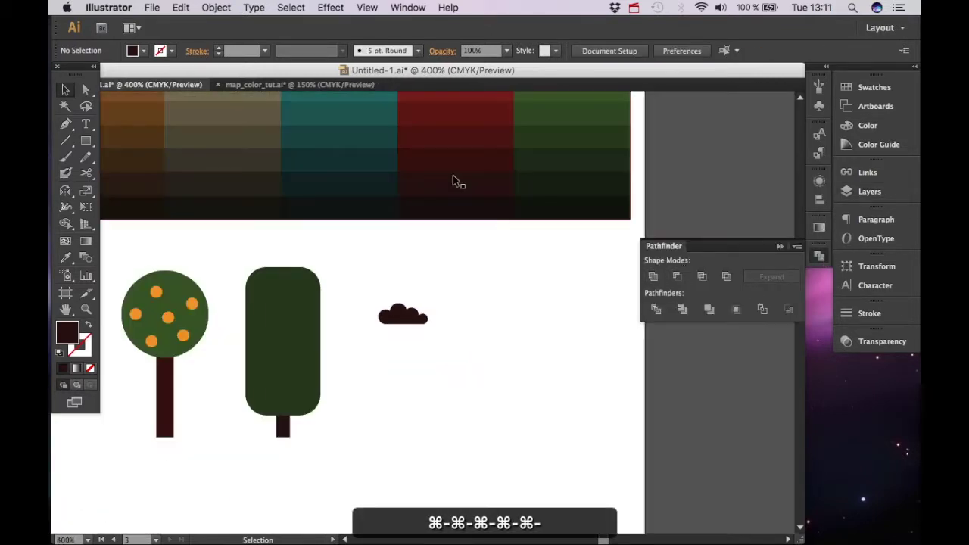
pyautogui.press('v')
pyautogui.click(399, 308)
pyautogui.press('i')
pyautogui.click(530, 116)
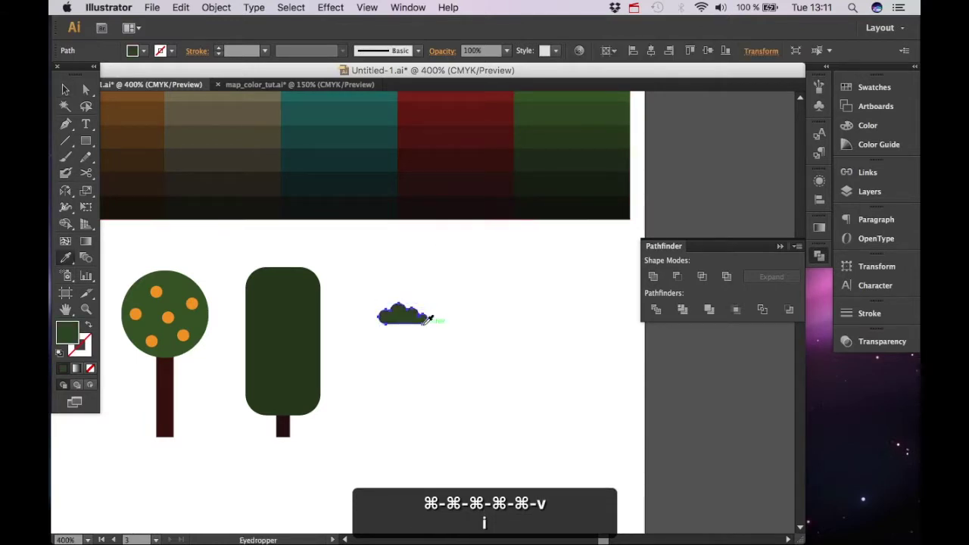
pyautogui.press('v')
pyautogui.moveTo(431, 323); pyautogui.dragTo(442, 331)
pyautogui.press('i')
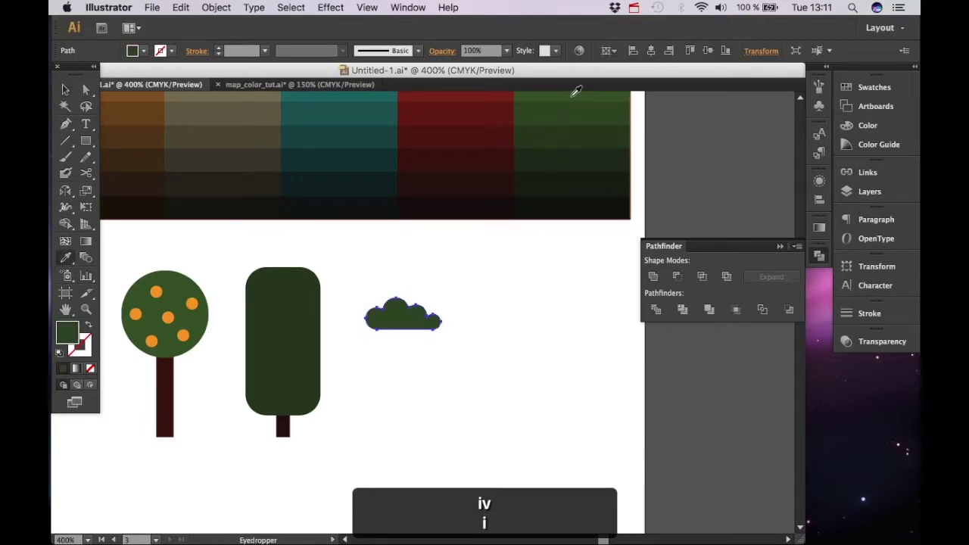
pyautogui.press('v')
pyautogui.click(456, 447)
# Step: Draw three overlapping circles below the first bush, with the largest one raised in the middle
pyautogui.press('super+equal')
pyautogui.press('super+equal')
pyautogui.press('super+equal')
pyautogui.press('super+equal')
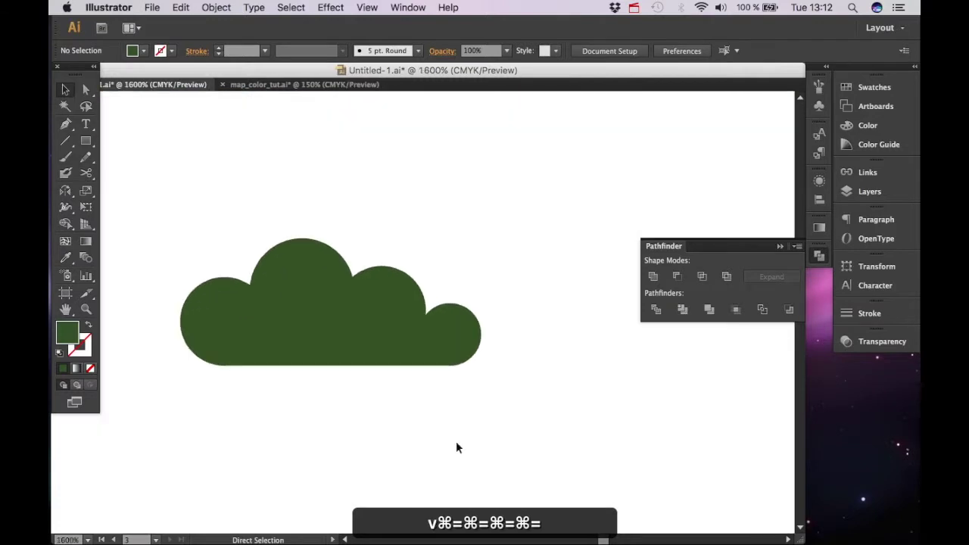
pyautogui.press('space')
pyautogui.moveTo(456, 441); pyautogui.dragTo(436, 322)
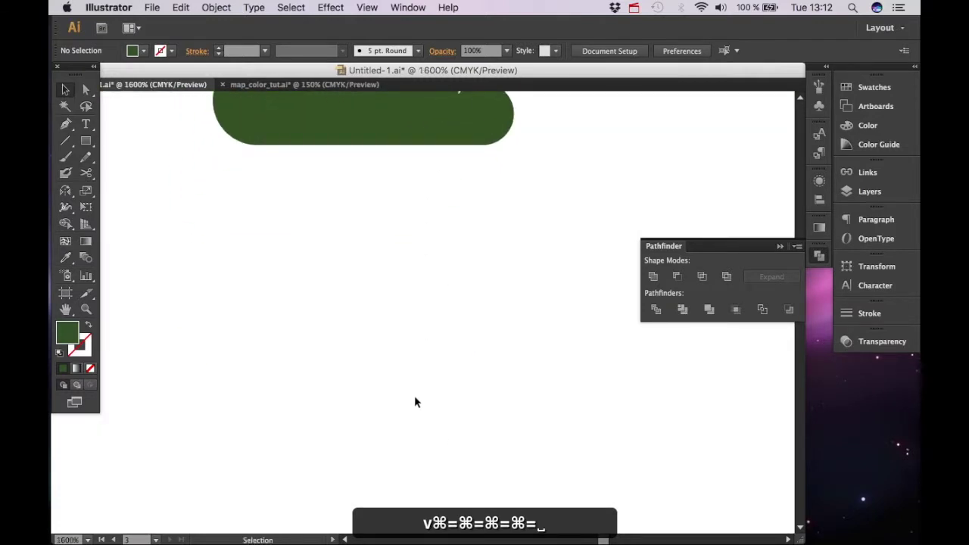
pyautogui.press('l')
pyautogui.moveTo(277, 312); pyautogui.dragTo(237, 271)
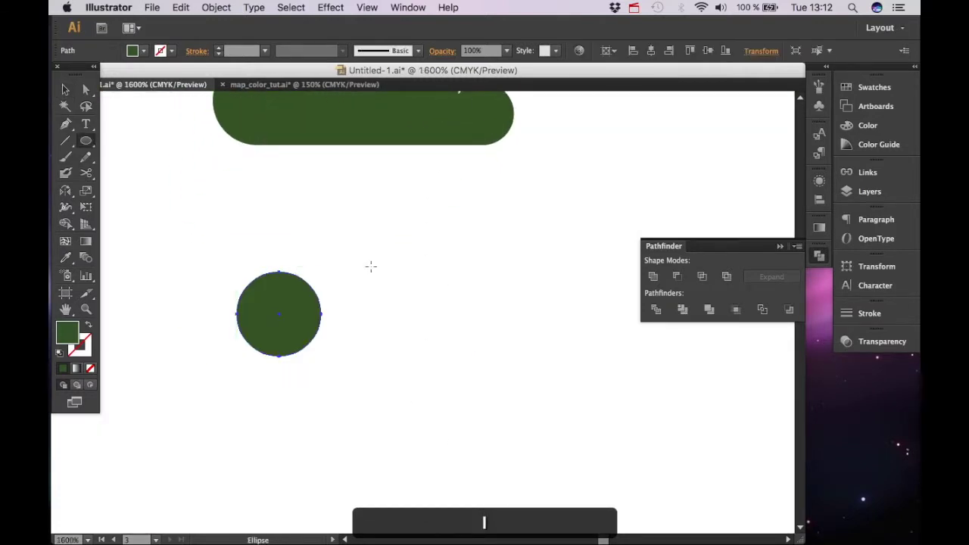
pyautogui.moveTo(350, 279); pyautogui.dragTo(302, 251)
pyautogui.moveTo(411, 323); pyautogui.dragTo(378, 292)
pyautogui.press('v')
pyautogui.click(428, 389)
# Step: Draw a rectangle between the two outer circles to give the second bush a flat base
pyautogui.press('m')
pyautogui.moveTo(279, 315); pyautogui.dragTo(410, 350)
pyautogui.press('v')
pyautogui.click(720, 461)
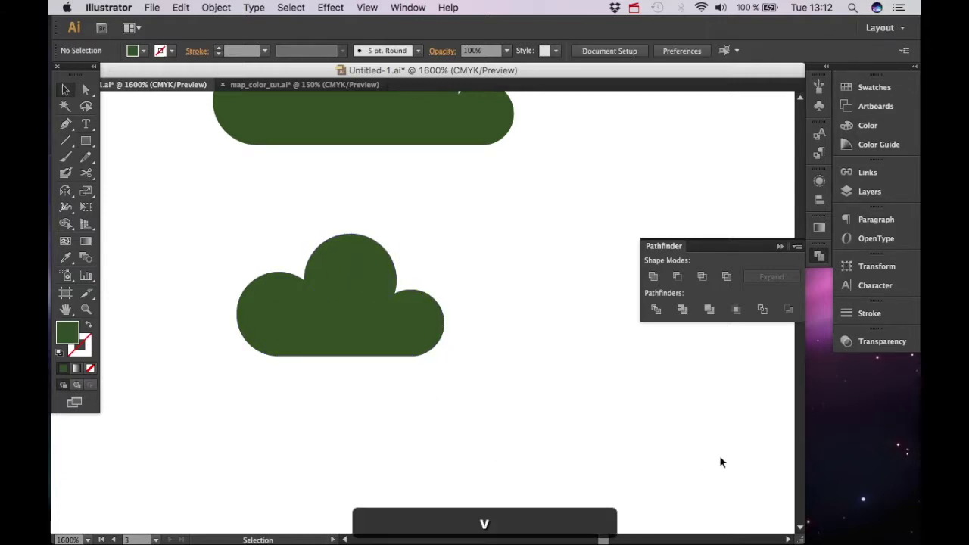
# Step: Select the second bush's three circles and base rectangle and unite them into one shape
pyautogui.press('v')
pyautogui.moveTo(217, 199); pyautogui.dragTo(454, 363)
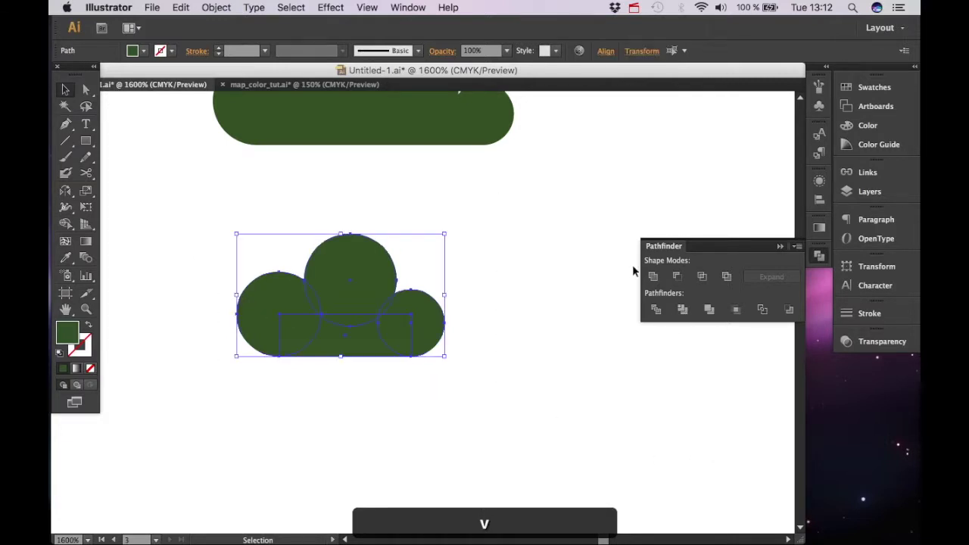
pyautogui.click(652, 277)
pyautogui.click(476, 392)
# Step: Fill the smaller second bush with a lighter green sampled from the palette
pyautogui.press('super+minus')
pyautogui.press('super+minus')
pyautogui.press('super+minus')
pyautogui.press('super+minus')
pyautogui.click(395, 395)
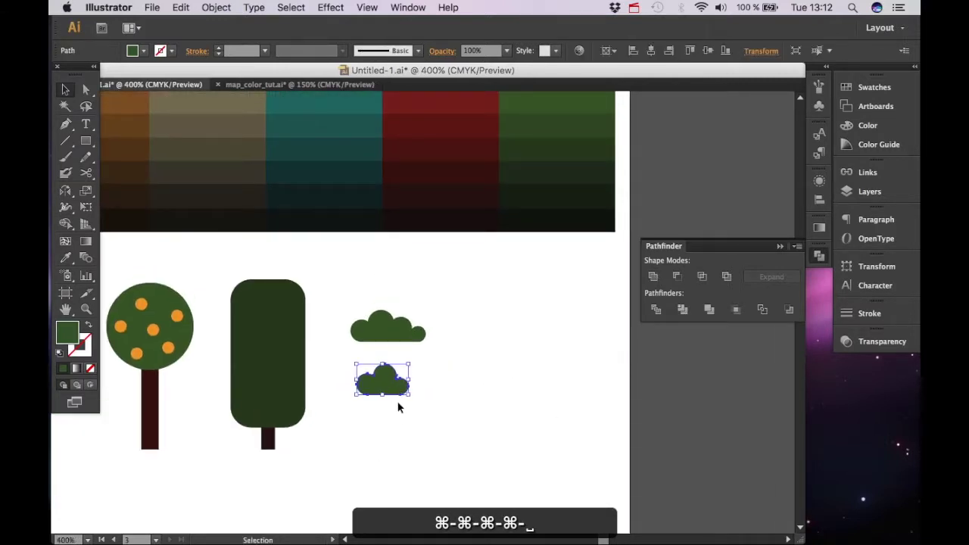
pyautogui.press('super+minus')
pyautogui.press('i')
pyautogui.click(522, 96)
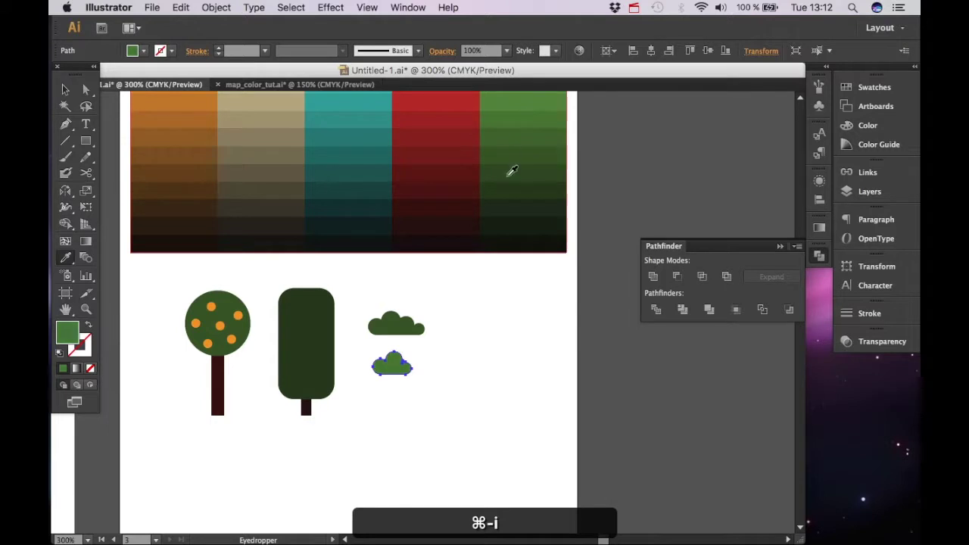
pyautogui.press('v')
pyautogui.click(488, 406)
pyautogui.press('super+equal')
pyautogui.press('super+equal')
pyautogui.moveTo(490, 407); pyautogui.dragTo(358, 312)
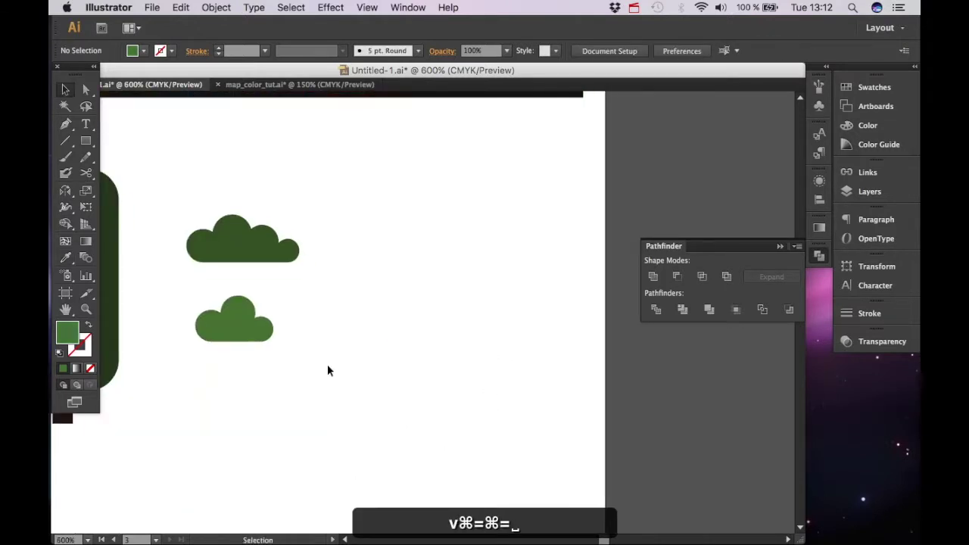
pyautogui.press('super+equal')
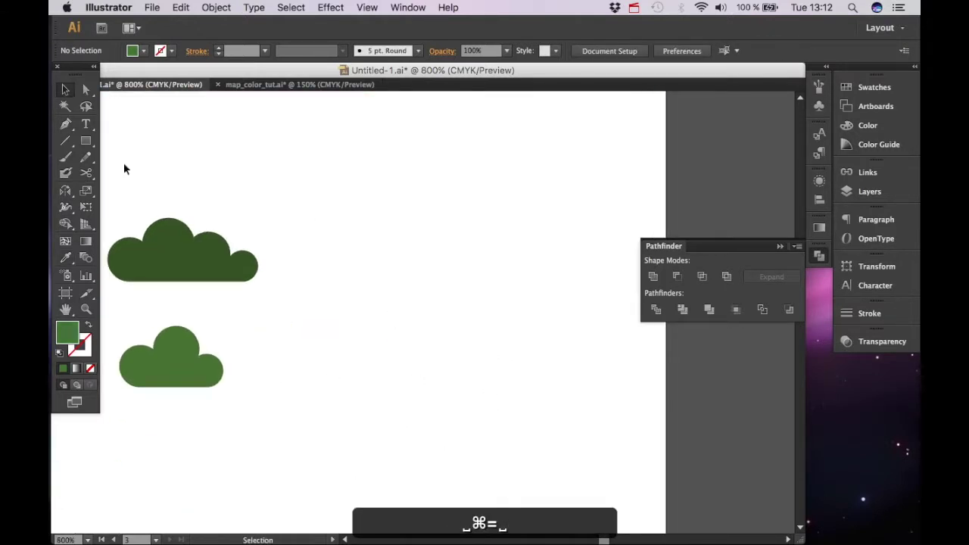
# Step: Draw a narrow upright ellipse about 1.94 mm wide and 6.22 mm high on the empty area beside the bushes
pyautogui.moveTo(85, 141); pyautogui.dragTo(144, 172)
pyautogui.moveTo(424, 189); pyautogui.dragTo(454, 285)
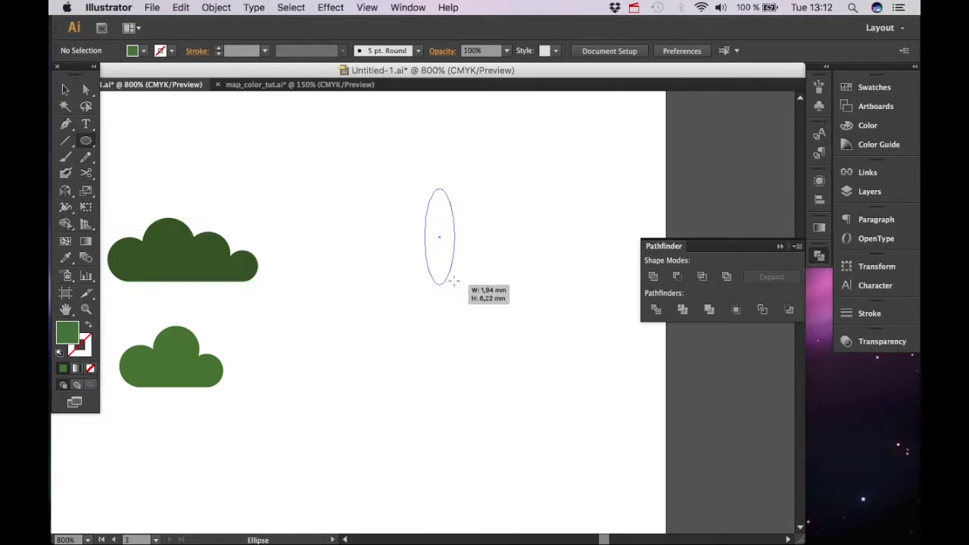
pyautogui.moveTo(454, 281); pyautogui.dragTo(454, 282)
# Step: Collapse the direction handles of the ellipse's top and bottom anchor points to form a leaf with two sharp tips
pyautogui.press('v')
pyautogui.press('super+equal')
pyautogui.press('super+equal')
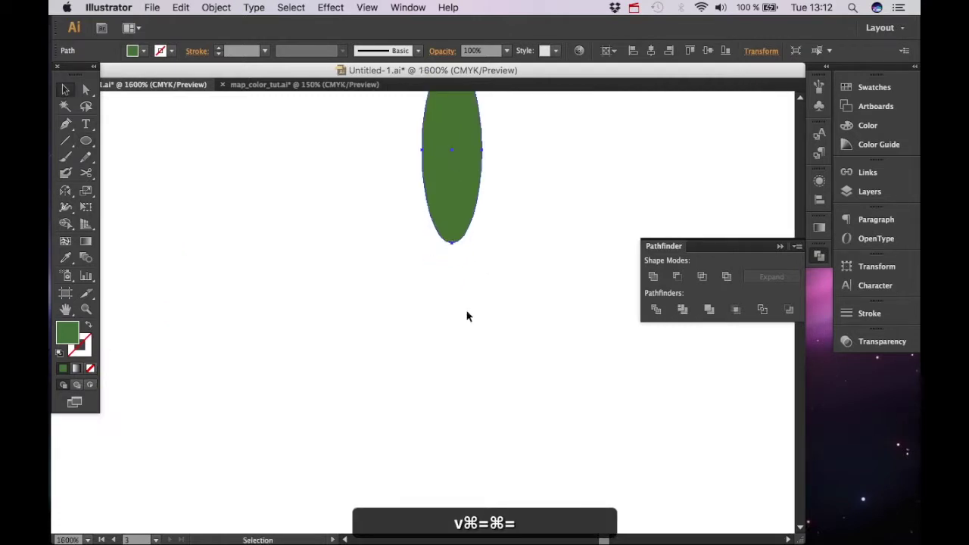
pyautogui.press('space')
pyautogui.moveTo(464, 310); pyautogui.dragTo(439, 441)
pyautogui.press('a')
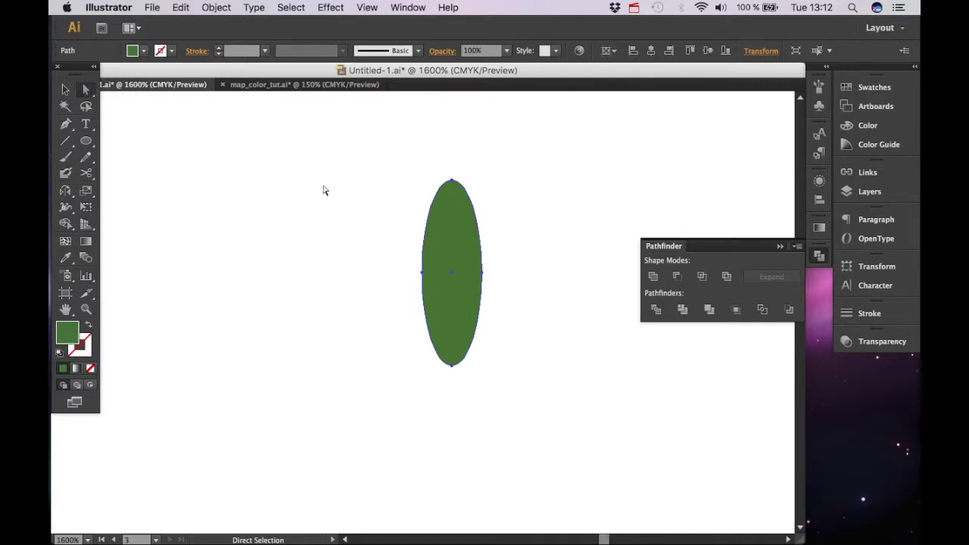
pyautogui.click(452, 182)
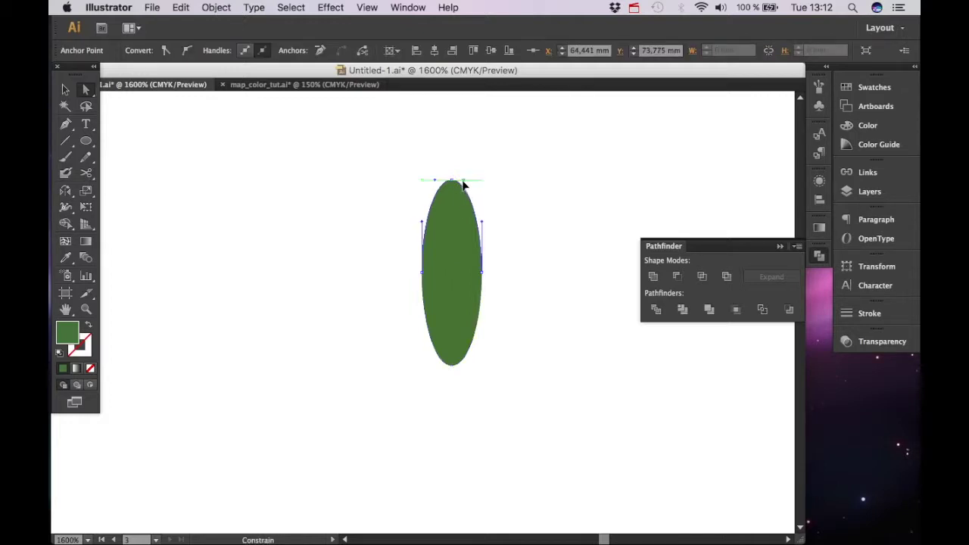
pyautogui.moveTo(454, 186)
pyautogui.mouseDown()
pyautogui.moveTo(442, 181)
pyautogui.moveTo(451, 183)
pyautogui.mouseUp()
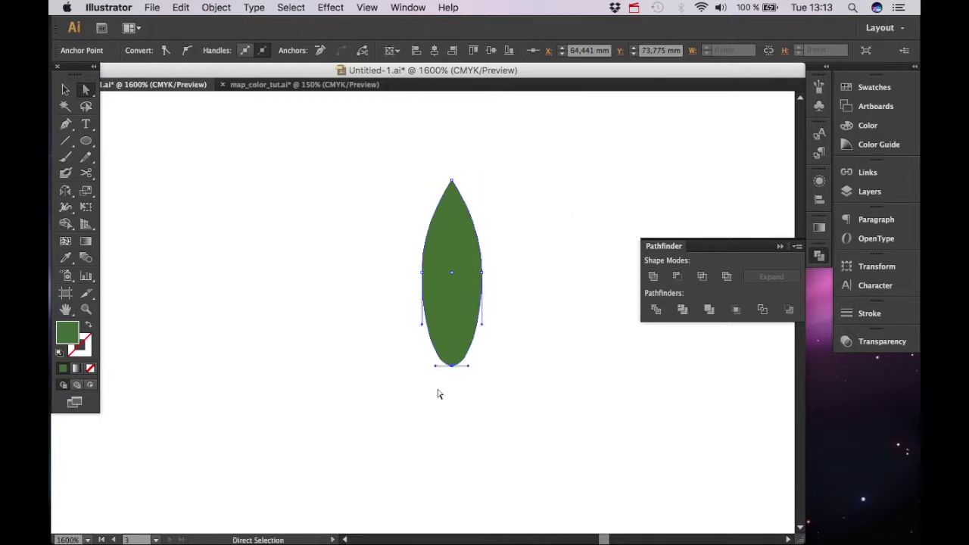
pyautogui.moveTo(444, 369)
pyautogui.mouseDown()
pyautogui.moveTo(469, 370)
pyautogui.moveTo(454, 371)
pyautogui.mouseUp()
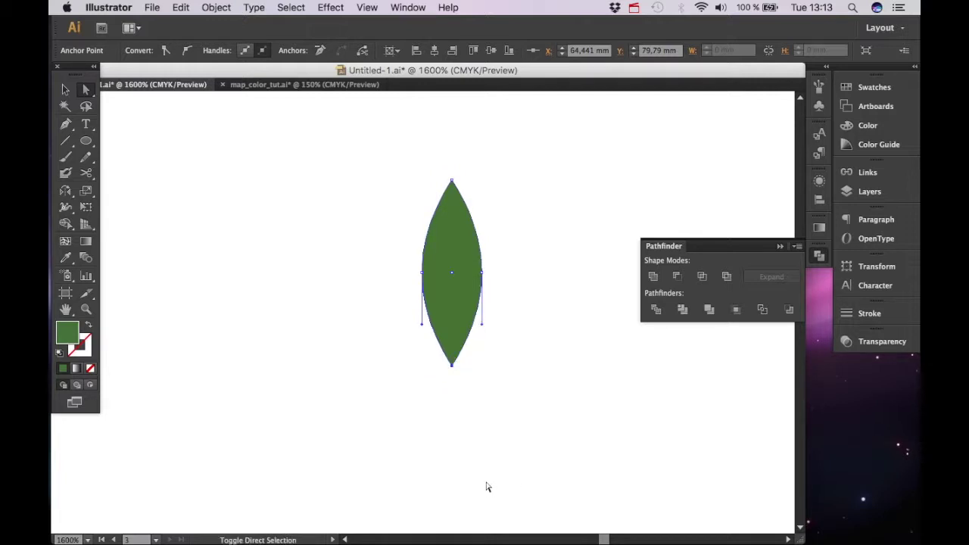
# Step: Stretch the leaf downward to make it slightly longer and slimmer
pyautogui.press('v')
pyautogui.moveTo(450, 365); pyautogui.dragTo(451, 406)
pyautogui.click(493, 428)
pyautogui.press('super+minus')
pyautogui.press('super+minus')
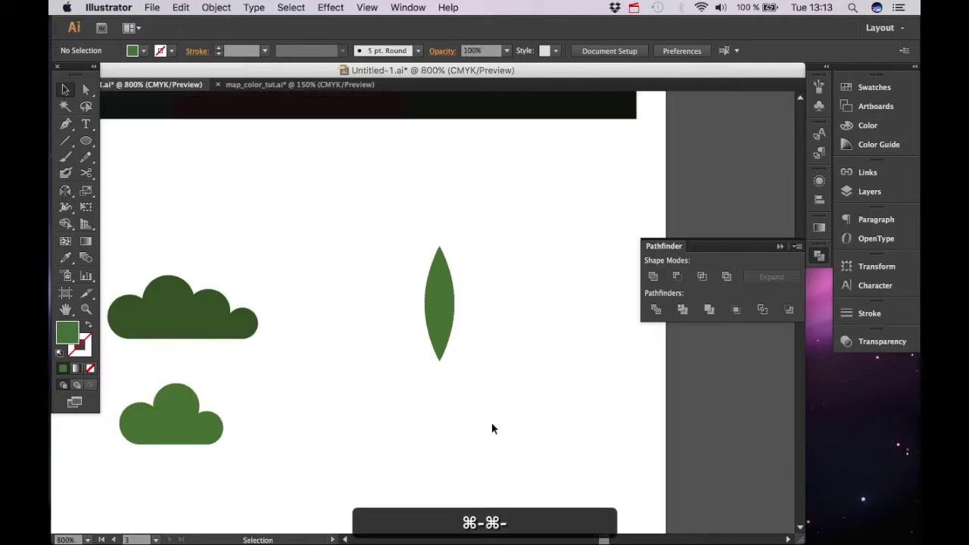
# Step: Duplicate the leaf beside the original and tilt the copy about 45 degrees to the left
pyautogui.press('super+equal')
pyautogui.press('v')
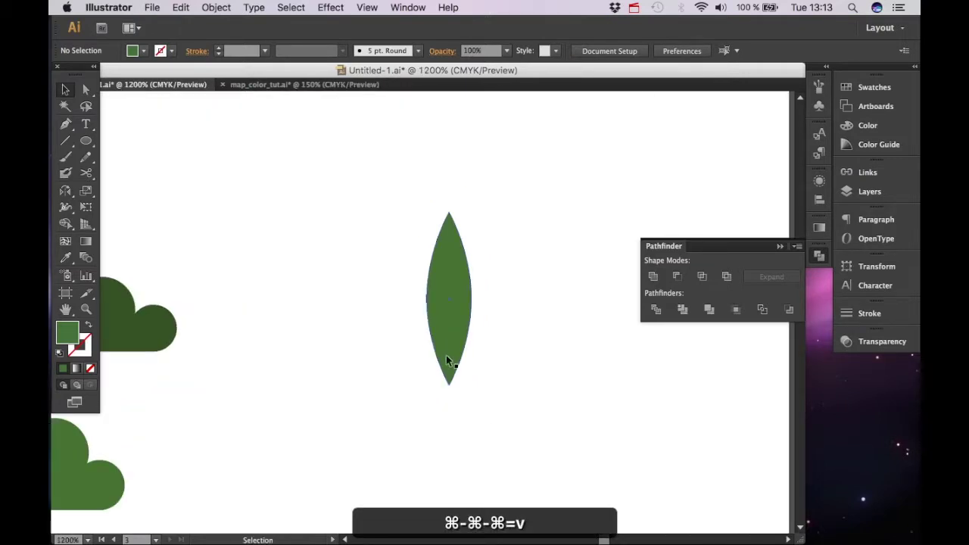
pyautogui.moveTo(449, 340); pyautogui.dragTo(348, 331)
pyautogui.moveTo(379, 379); pyautogui.dragTo(416, 342)
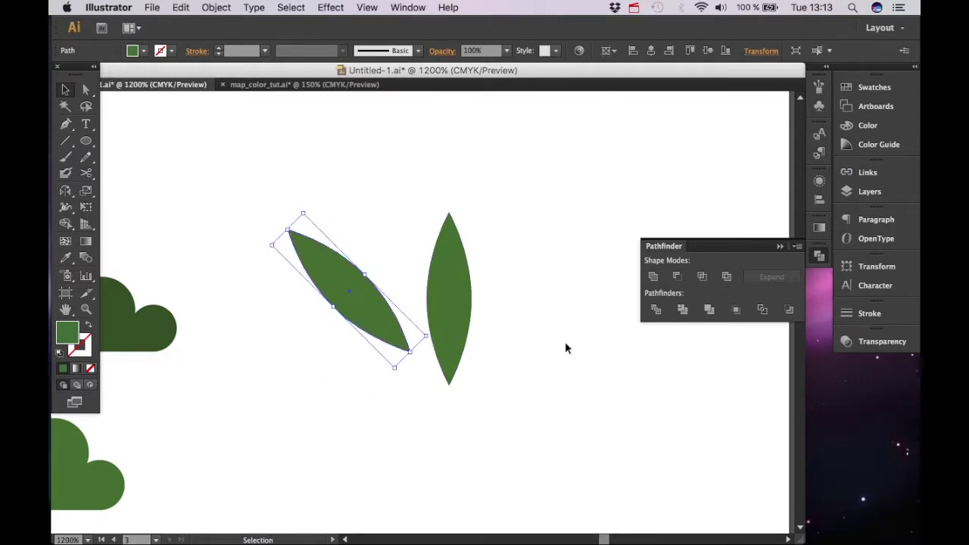
pyautogui.click(565, 341)
# Step: Join the tilted leaf to the upright leaf's lower tip and add a copy rotated to the opposite side as its mirror
pyautogui.moveTo(376, 314); pyautogui.dragTo(533, 440)
pyautogui.click(566, 363)
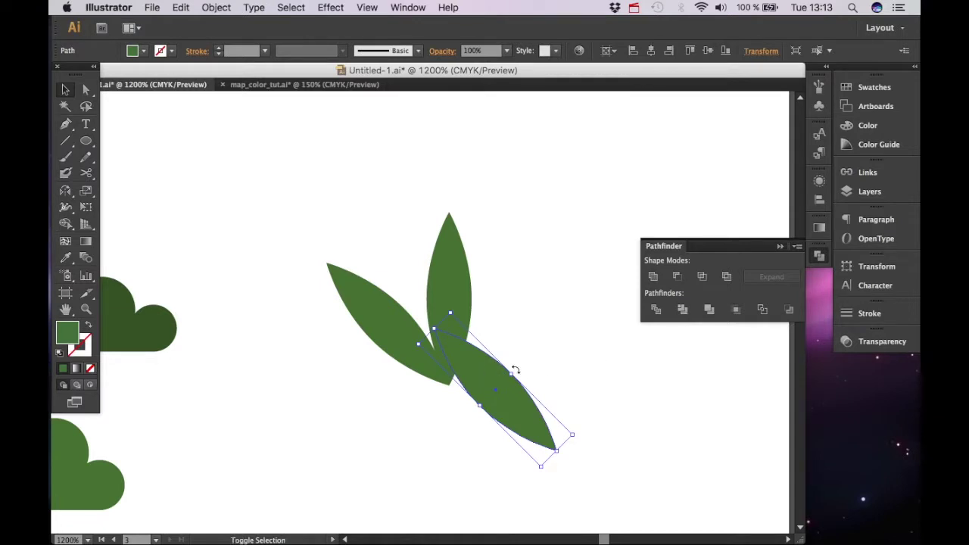
pyautogui.moveTo(515, 370); pyautogui.dragTo(562, 498)
pyautogui.moveTo(474, 434); pyautogui.dragTo(489, 370)
pyautogui.click(603, 463)
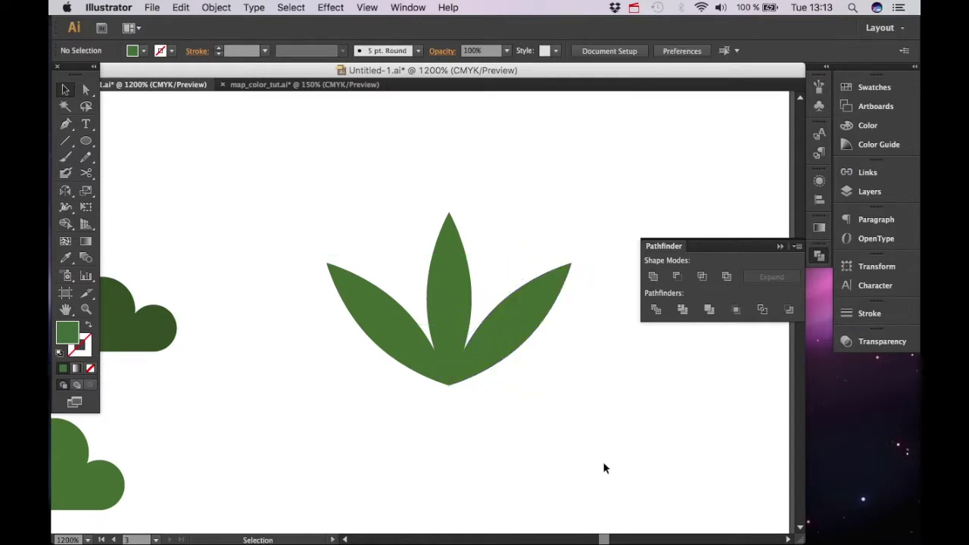
# Step: Examine the three-leaf plant from a distance and close up, checking its proportions and how the leaves meet
pyautogui.press('super+minus')
pyautogui.press('super+minus')
pyautogui.press('super+minus')
pyautogui.press('super+minus')
pyautogui.press('super+minus')
pyautogui.press('super+equal')
pyautogui.press('super+equal')
pyautogui.press('super+equal')
pyautogui.press('super+equal')
pyautogui.press('super+equal')
pyautogui.press('super+equal')
pyautogui.press('super+equal')
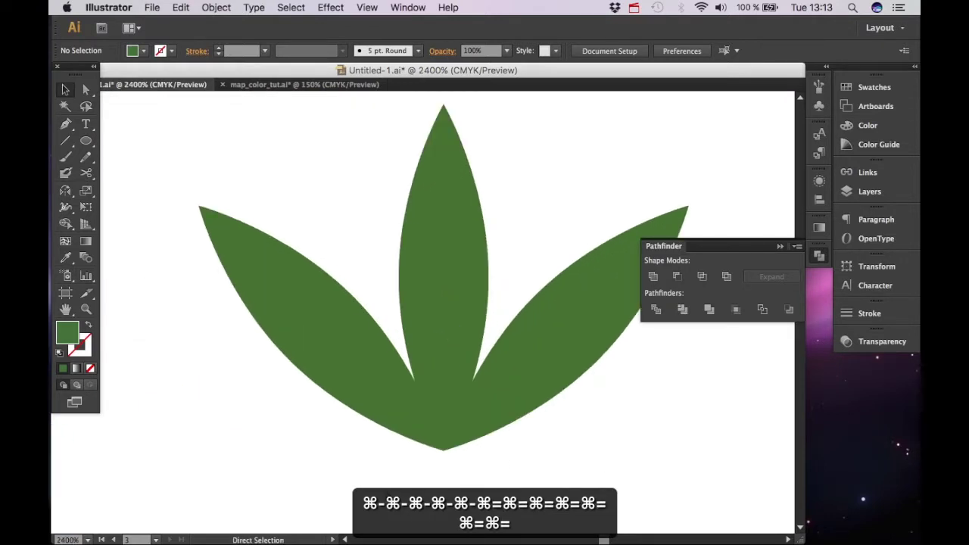
pyautogui.press('super+minus')
pyautogui.press('super+minus')
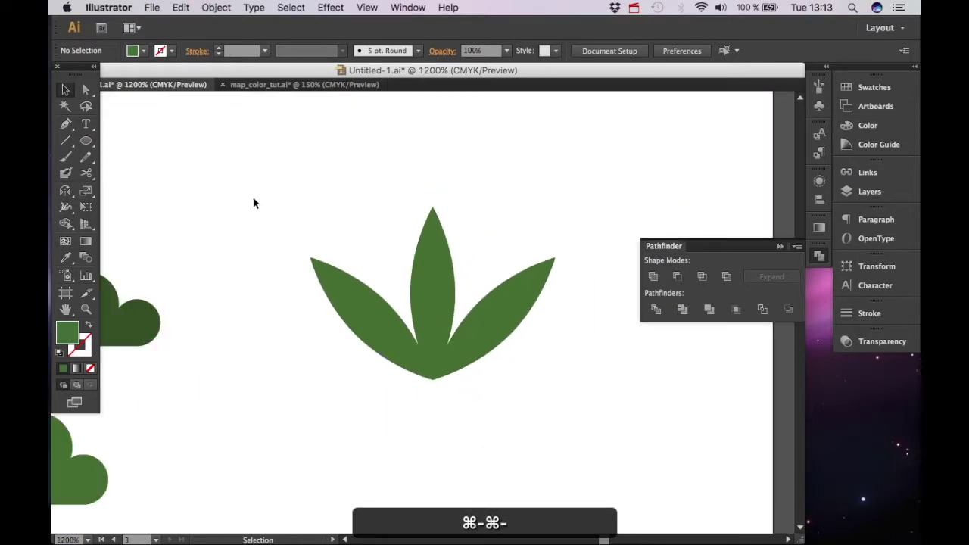
# Step: Select the three leaves and unite them into a single plant shape
pyautogui.moveTo(263, 199); pyautogui.dragTo(528, 382)
pyautogui.click(652, 275)
pyautogui.click(474, 439)
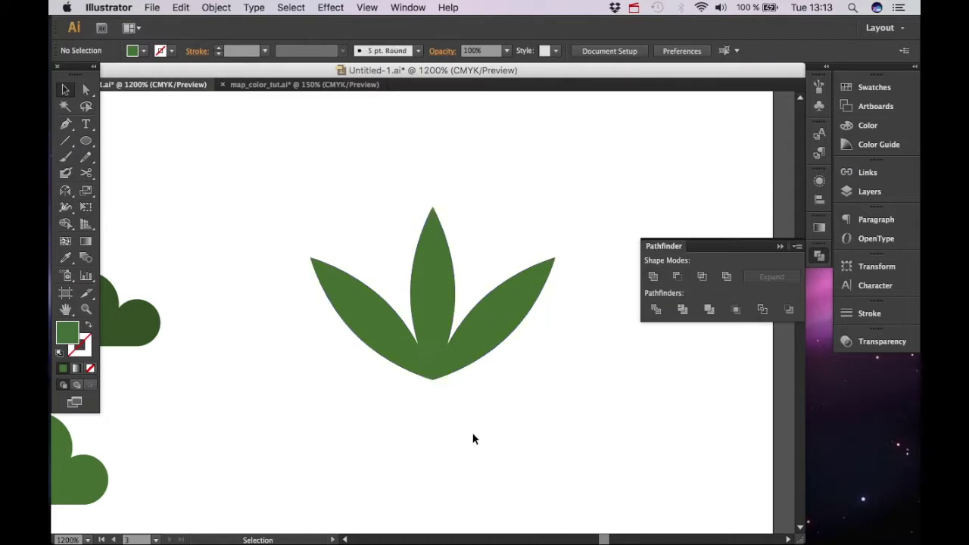
# Step: Scale the leaf plant down to less than half its size and position it beside the dark green bush
pyautogui.press('super+minus')
pyautogui.press('super+minus')
pyautogui.press('super+minus')
pyautogui.press('super+equal')
pyautogui.press('super+equal')
pyautogui.press('super+equal')
pyautogui.press('v')
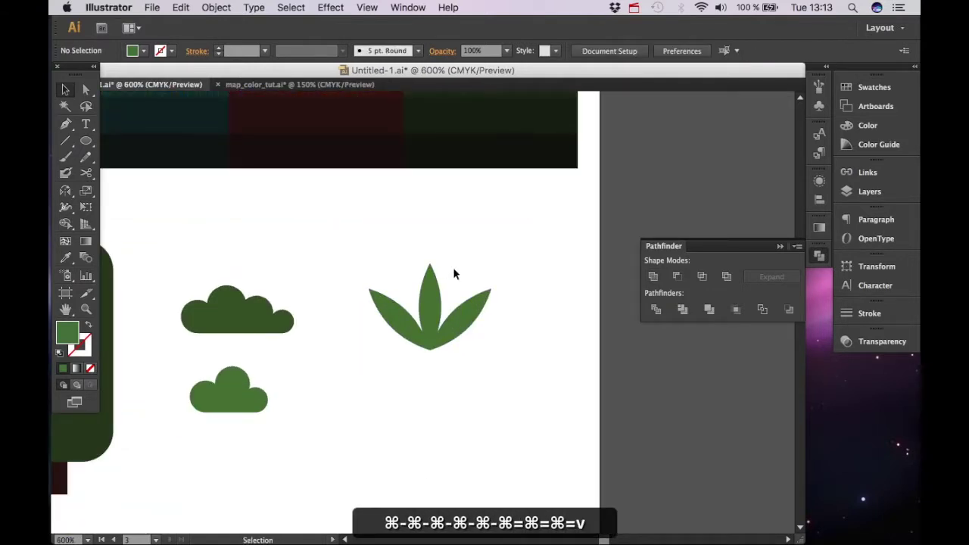
pyautogui.moveTo(449, 320); pyautogui.dragTo(437, 330)
pyautogui.moveTo(478, 270); pyautogui.dragTo(412, 289)
pyautogui.click(516, 387)
# Step: Draw an upright green triangle with the Star tool in the empty space below the leaf plant
pyautogui.click(398, 405)
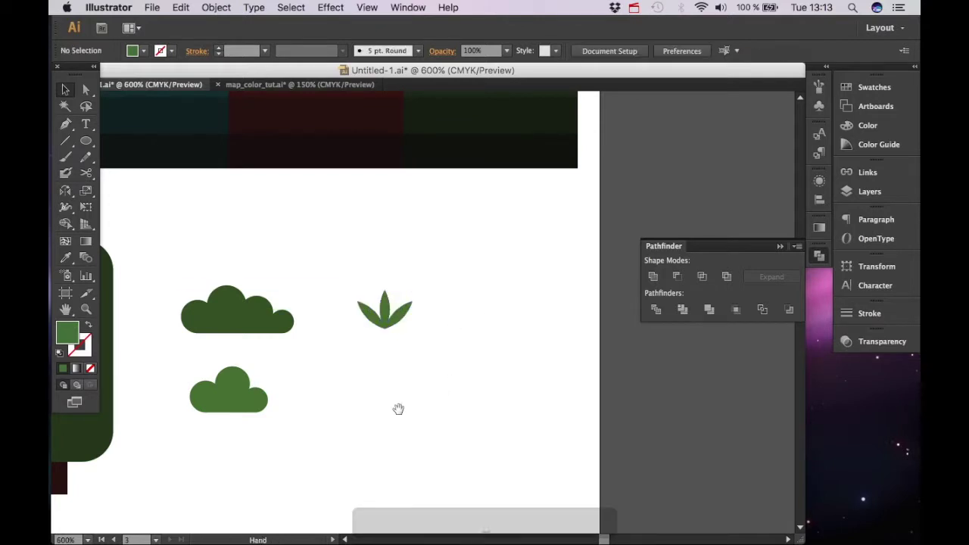
pyautogui.moveTo(410, 428); pyautogui.dragTo(498, 365)
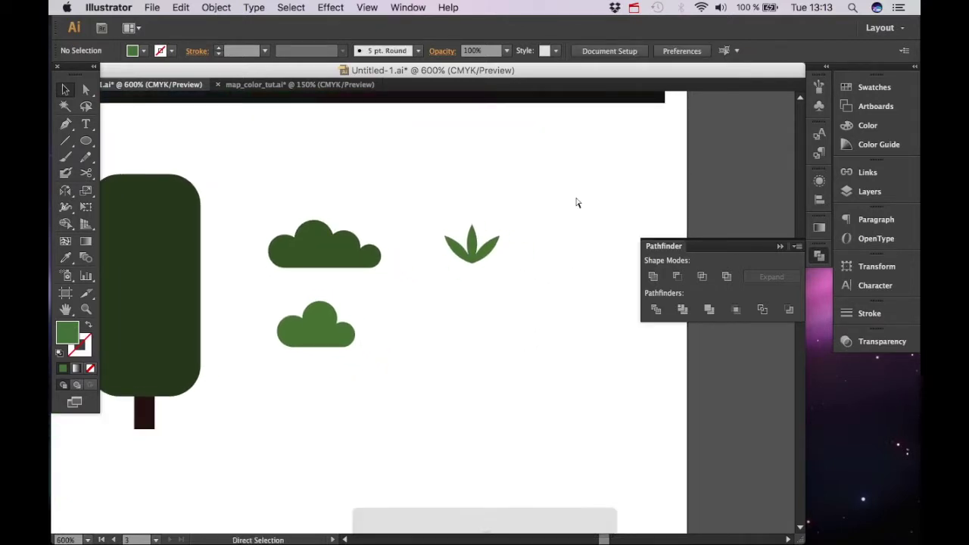
pyautogui.press('super+equal')
pyautogui.press('super+equal')
pyautogui.press('super+equal')
pyautogui.moveTo(503, 288); pyautogui.dragTo(355, 339)
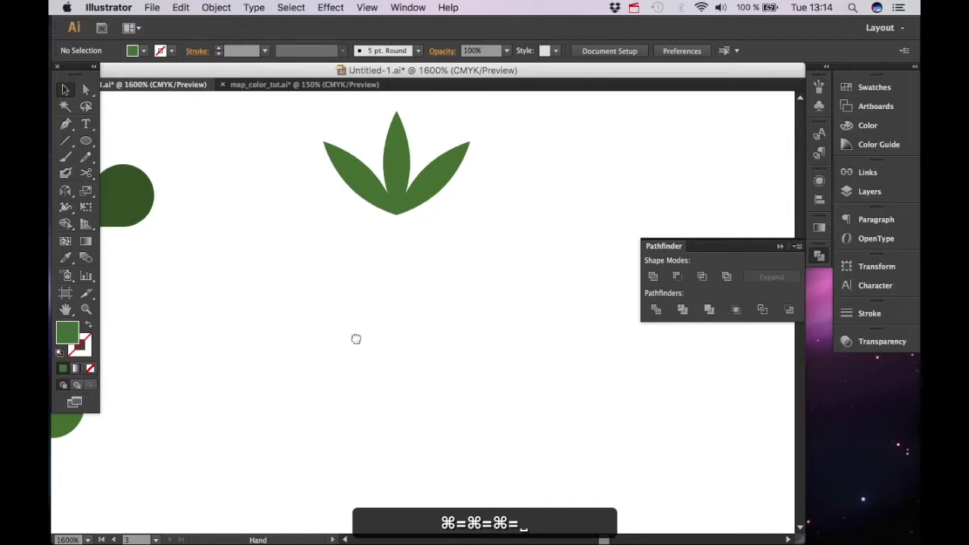
pyautogui.click(86, 143)
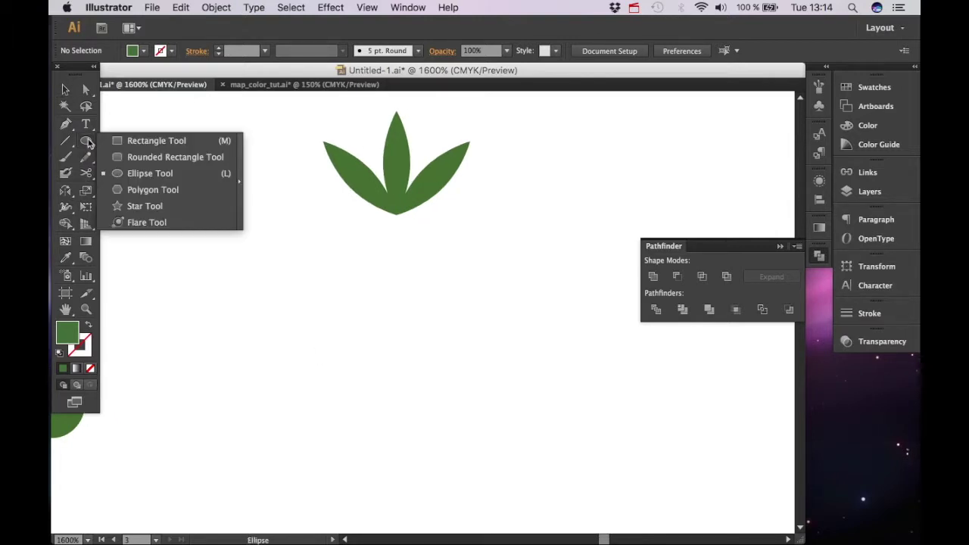
pyautogui.click(144, 206)
pyautogui.moveTo(311, 300); pyautogui.dragTo(320, 372)
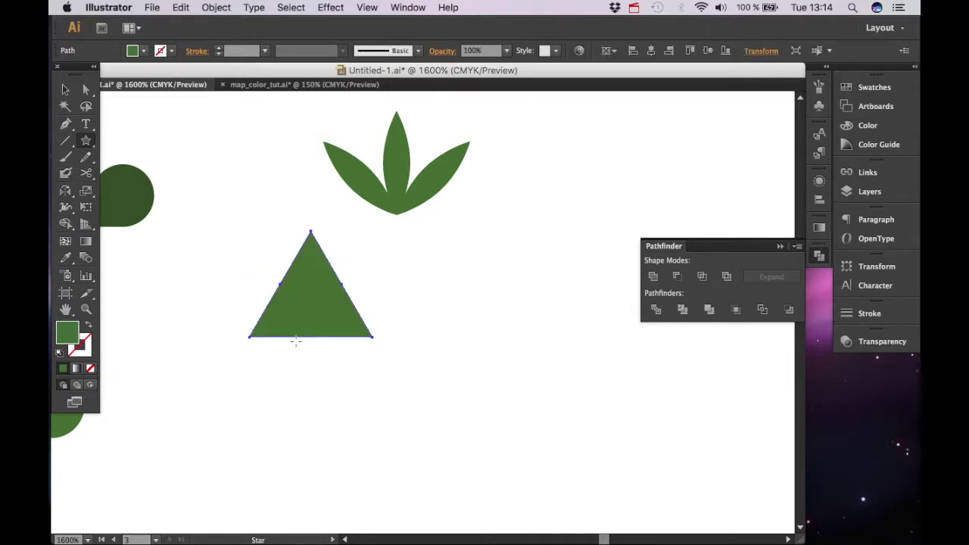
# Step: Stretch the triangle downward and narrow it into a tall, slim spike
pyautogui.press('v')
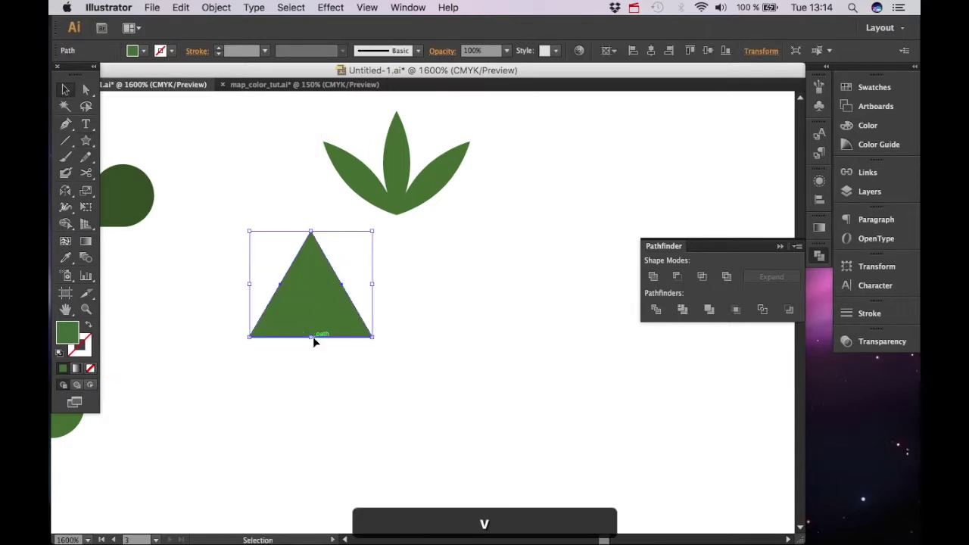
pyautogui.moveTo(316, 340); pyautogui.dragTo(378, 456)
pyautogui.moveTo(373, 346); pyautogui.dragTo(346, 346)
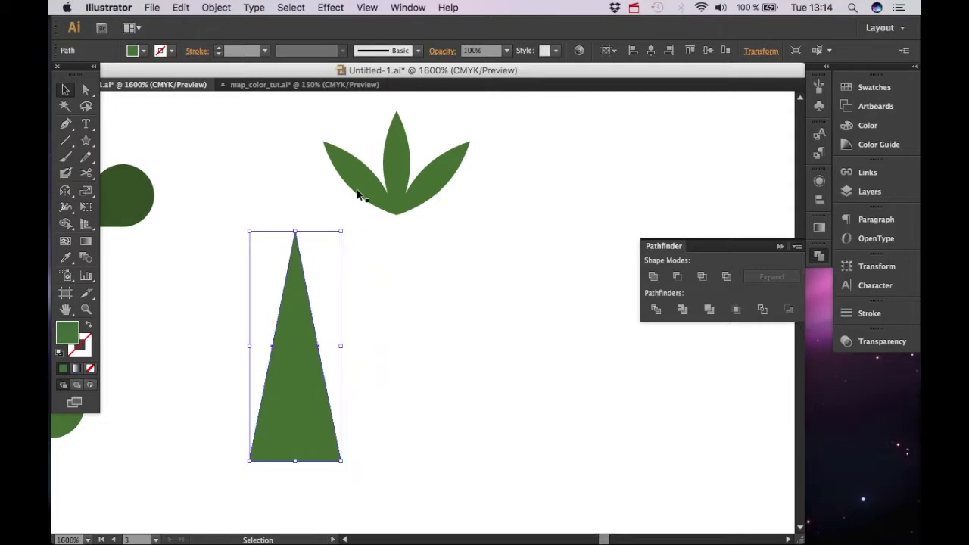
# Step: Scale the spike down proportionally and place a duplicate to its left
pyautogui.moveTo(346, 230); pyautogui.dragTo(323, 292)
pyautogui.moveTo(323, 462); pyautogui.dragTo(249, 350)
pyautogui.click(378, 402)
pyautogui.hscroll(2, 237, 378)
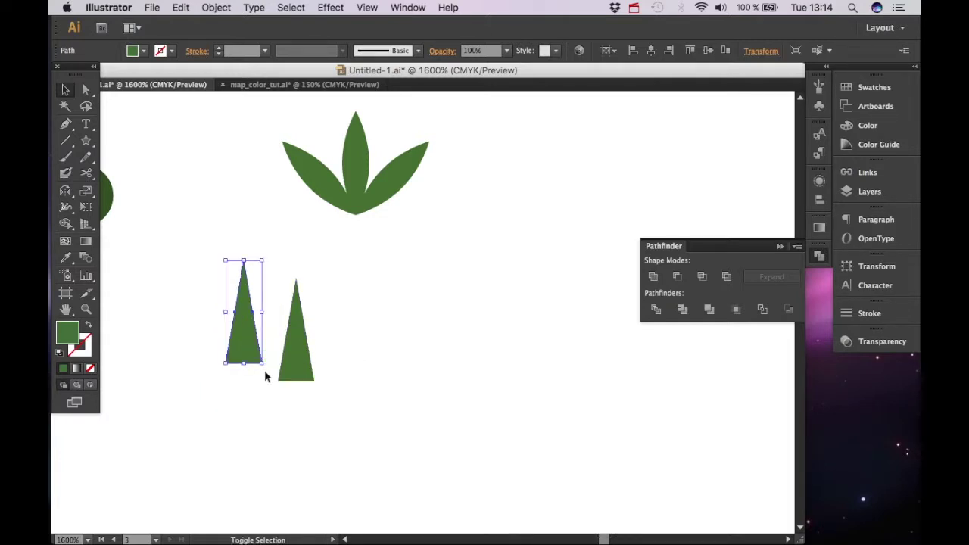
pyautogui.moveTo(265, 370); pyautogui.dragTo(277, 337)
pyautogui.moveTo(273, 336); pyautogui.dragTo(390, 348)
pyautogui.press('super+z')
pyautogui.press('super+z')
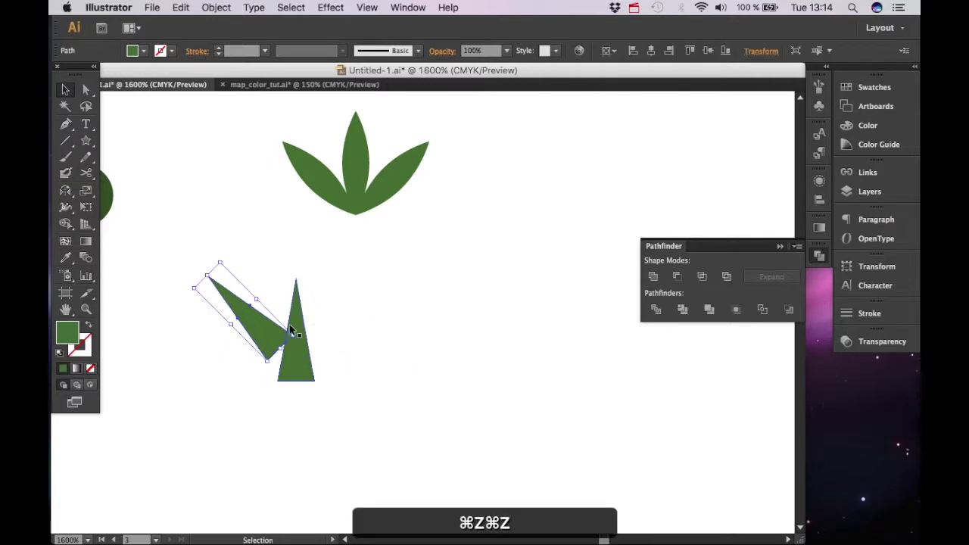
pyautogui.press('super+z')
# Step: Shrink the duplicated spike slightly and tilt it about 45 degrees to the left
pyautogui.moveTo(261, 257); pyautogui.dragTo(258, 280)
pyautogui.moveTo(241, 347); pyautogui.dragTo(294, 364)
pyautogui.moveTo(312, 294); pyautogui.dragTo(280, 303)
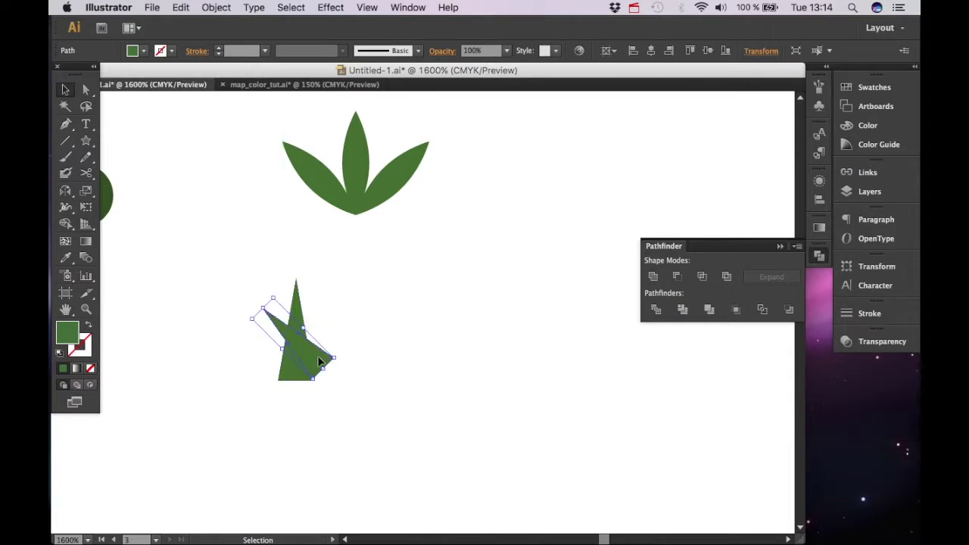
# Step: Place the tilted spike at the upright spike's base and add a duplicate rotated to lean right on the other side
pyautogui.moveTo(291, 354); pyautogui.dragTo(443, 313)
pyautogui.click(412, 353)
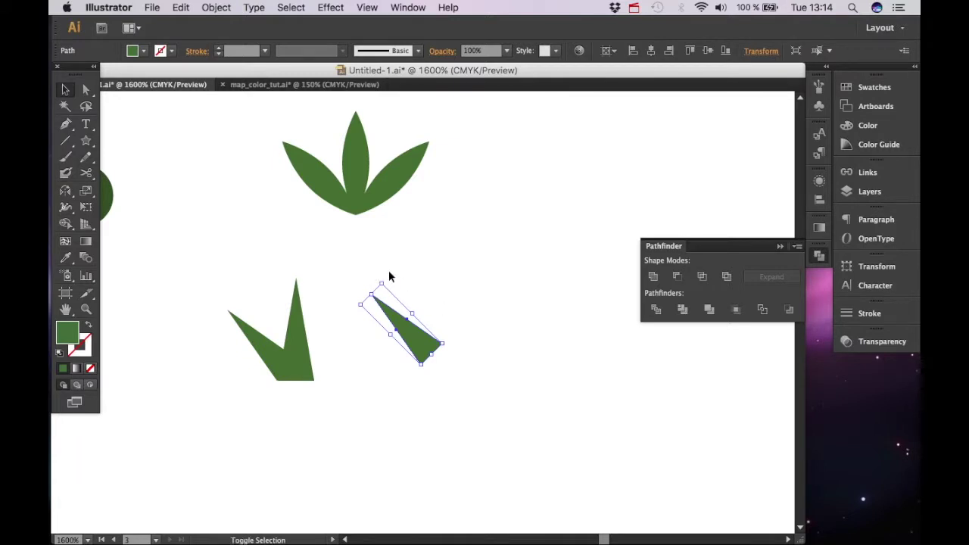
pyautogui.moveTo(384, 279); pyautogui.dragTo(459, 320)
pyautogui.moveTo(374, 354); pyautogui.dragTo(340, 372)
# Step: Align the two tilted spikes so their lower outer corners meet the base corners of the upright spike
pyautogui.press('cmd+equal')
pyautogui.press('cmd+equal')
pyautogui.press('cmd+equal')
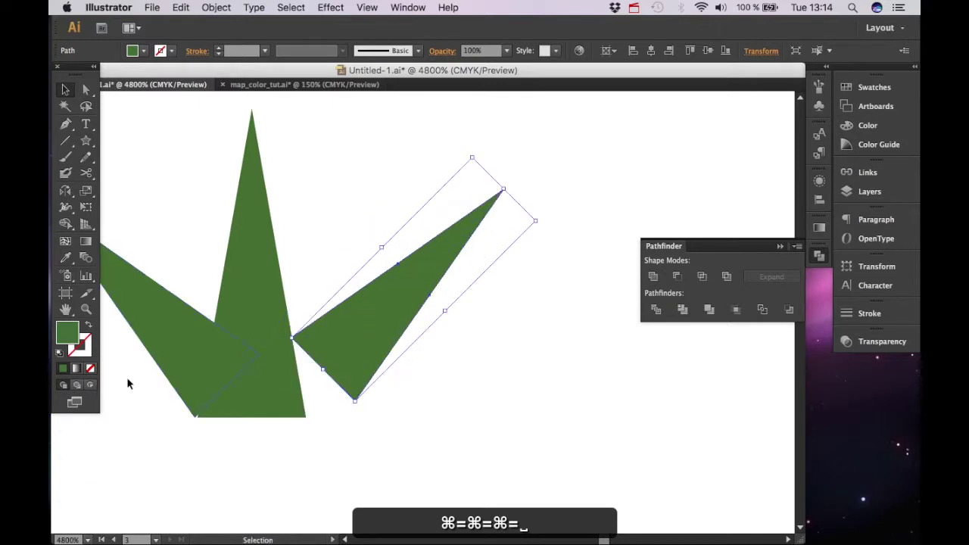
pyautogui.moveTo(191, 378); pyautogui.dragTo(194, 378)
pyautogui.click(300, 427)
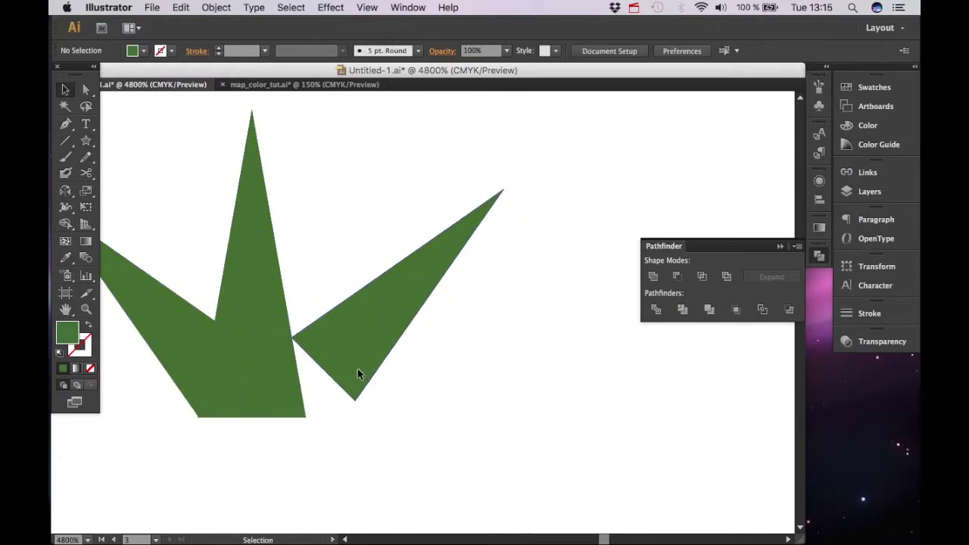
pyautogui.moveTo(358, 369); pyautogui.dragTo(309, 385)
pyautogui.click(418, 444)
pyautogui.moveTo(418, 444); pyautogui.dragTo(549, 443)
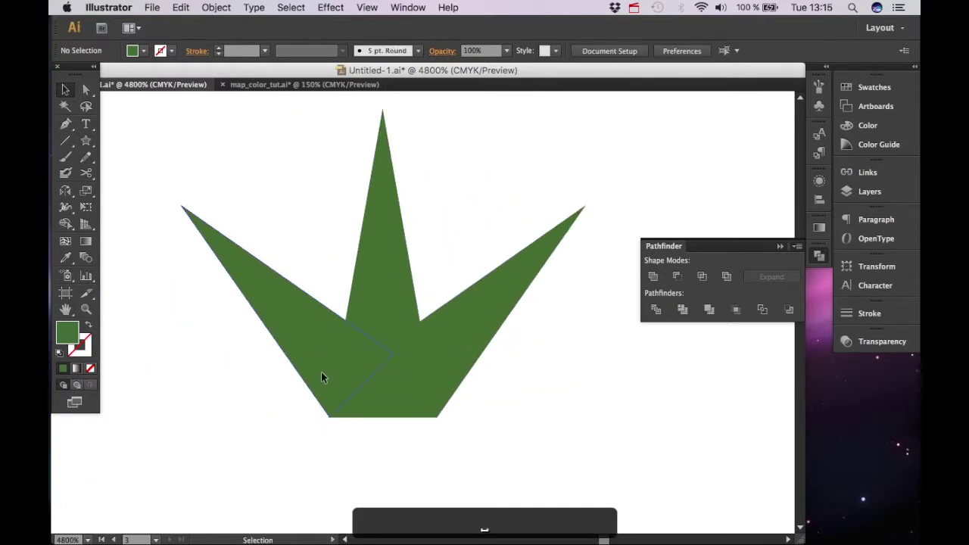
pyautogui.moveTo(321, 377); pyautogui.dragTo(321, 376)
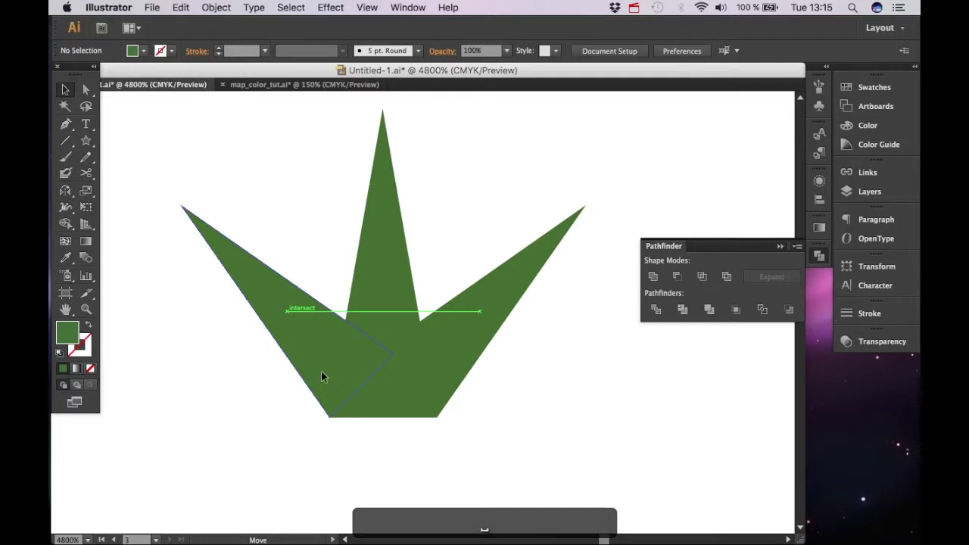
# Step: Select the three spikes and unite them into one grass tuft shape
pyautogui.click(379, 478)
pyautogui.press('super+a')
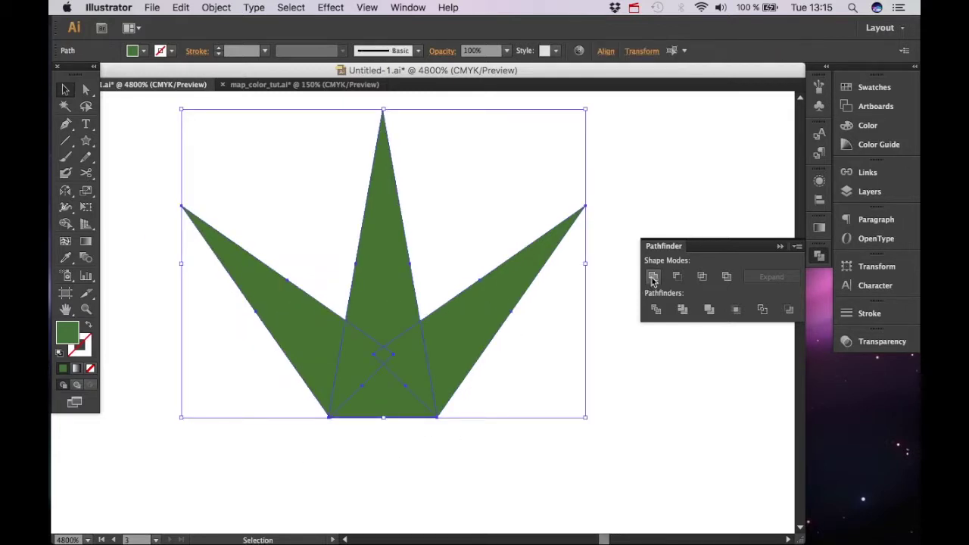
pyautogui.click(652, 277)
pyautogui.click(560, 426)
# Step: Move the spiky grass tuft directly beneath the leaf plant
pyautogui.press('super+minus')
pyautogui.press('super+minus')
pyautogui.press('super+minus')
pyautogui.press('super+minus')
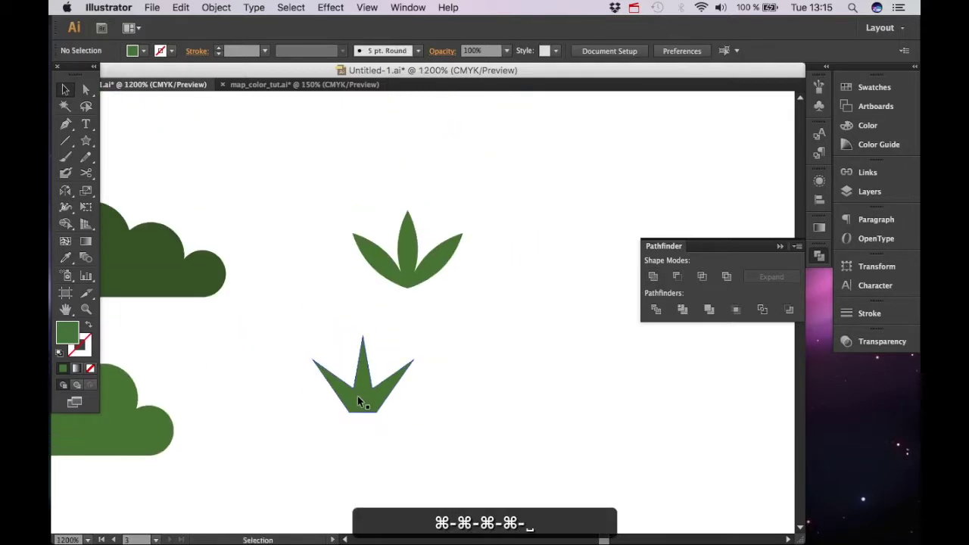
pyautogui.press('v')
pyautogui.moveTo(357, 396); pyautogui.dragTo(409, 404)
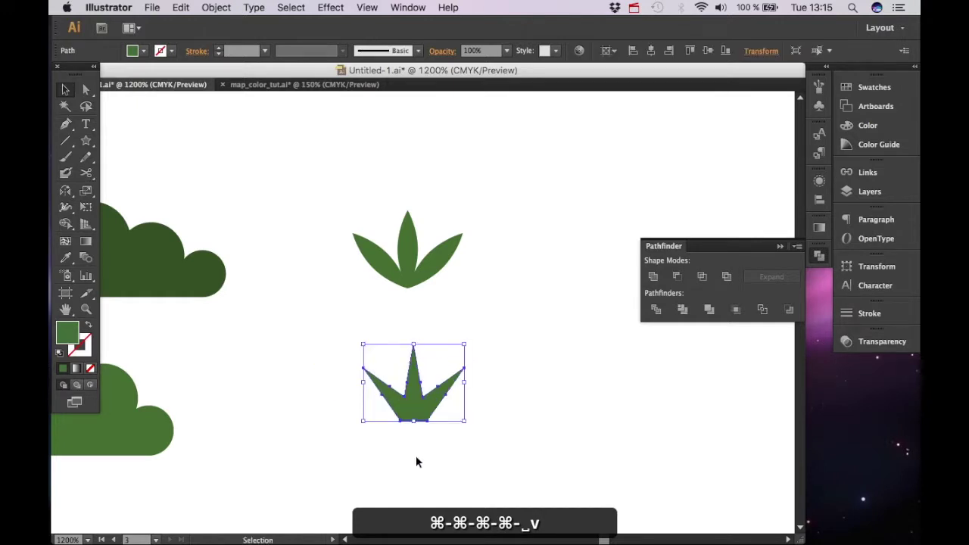
pyautogui.click(416, 461)
# Step: Examine the two small plants alongside the trees and bushes, from an overview and closer up
pyautogui.press('super+minus')
pyautogui.press('super+minus')
pyautogui.press('super+minus')
pyautogui.press('super+minus')
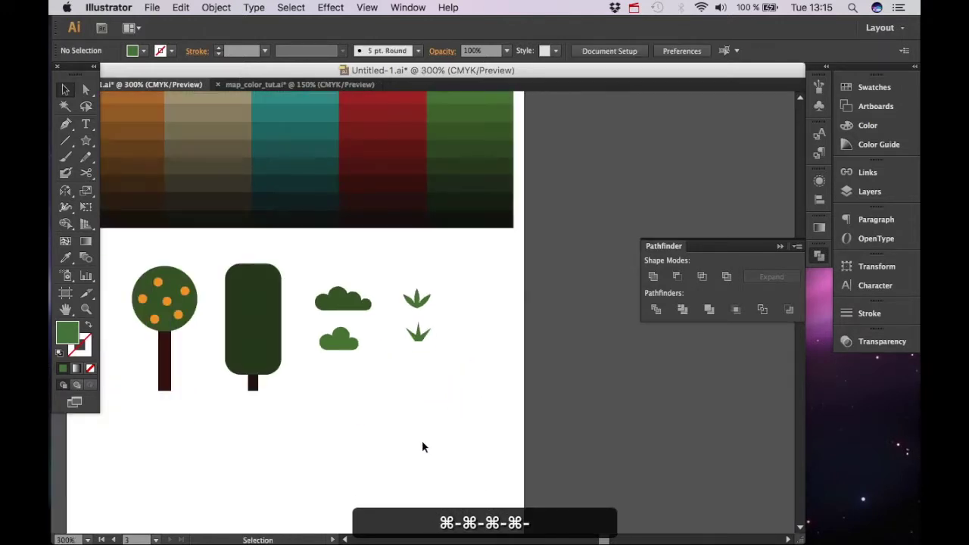
pyautogui.press('super+equal')
pyautogui.press('super+equal')
pyautogui.press('super+equal')
pyautogui.press('space')
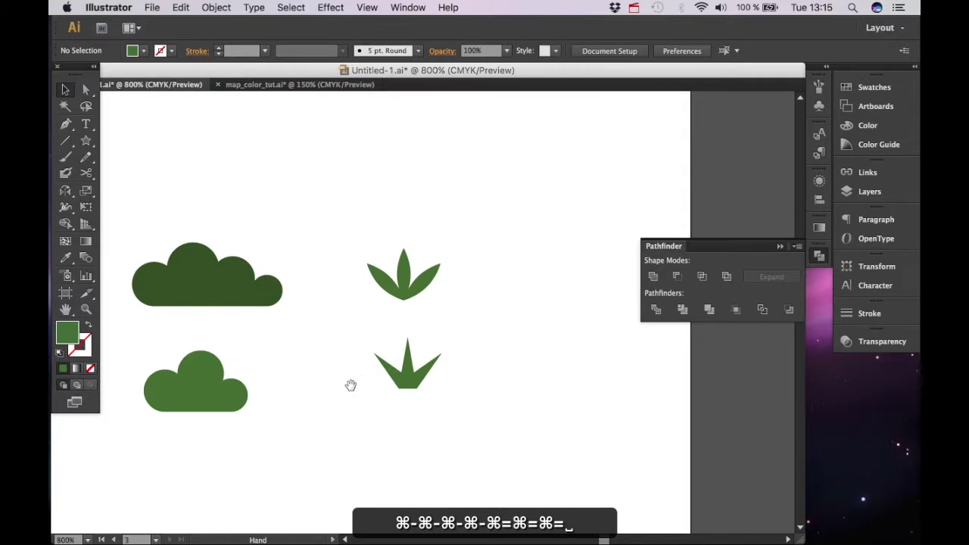
# Step: Draw a tall narrow rectangle in the empty area beneath the trees and fill it with the existing trunk's dark brown
pyautogui.moveTo(350, 385); pyautogui.dragTo(489, 200)
pyautogui.moveTo(352, 350); pyautogui.dragTo(443, 197)
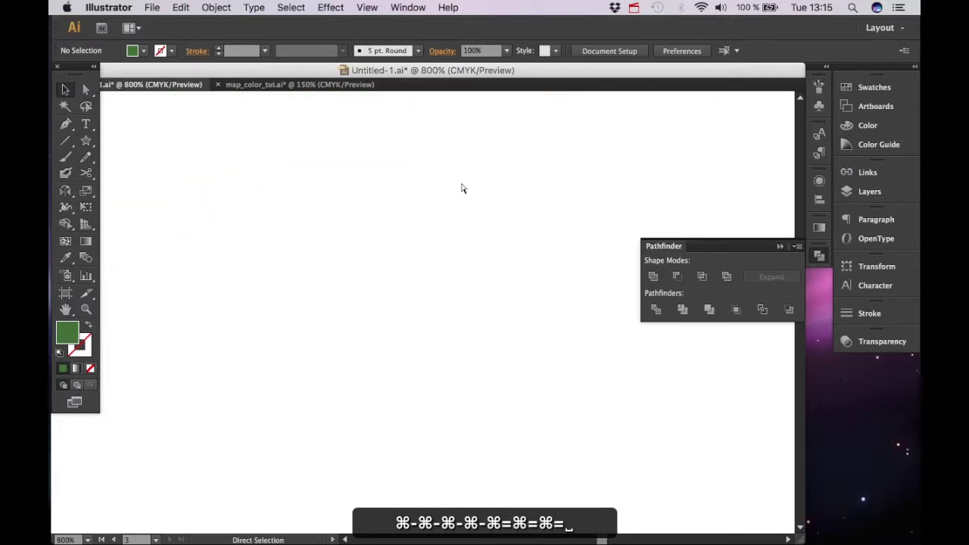
pyautogui.press('super+minus')
pyautogui.press('super+minus')
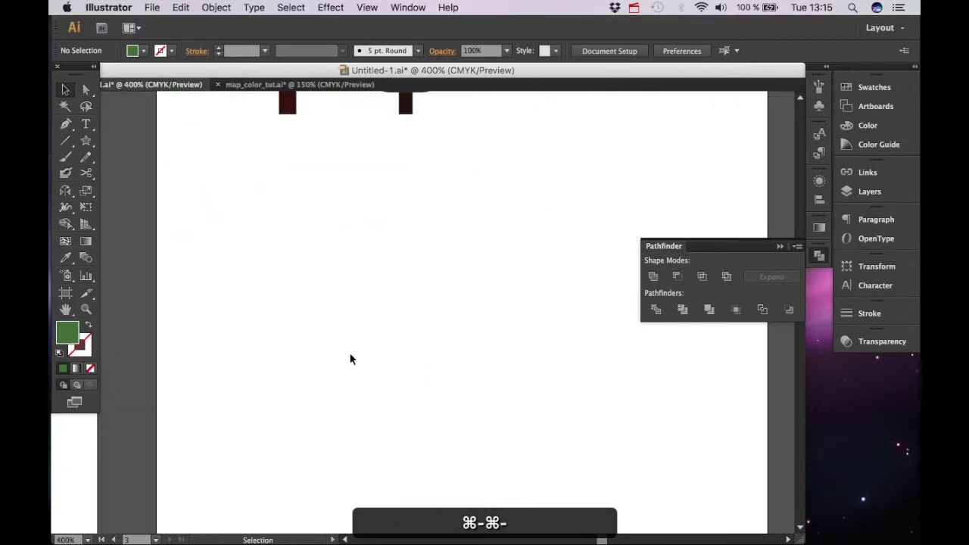
pyautogui.press('m')
pyautogui.moveTo(254, 264); pyautogui.dragTo(291, 445)
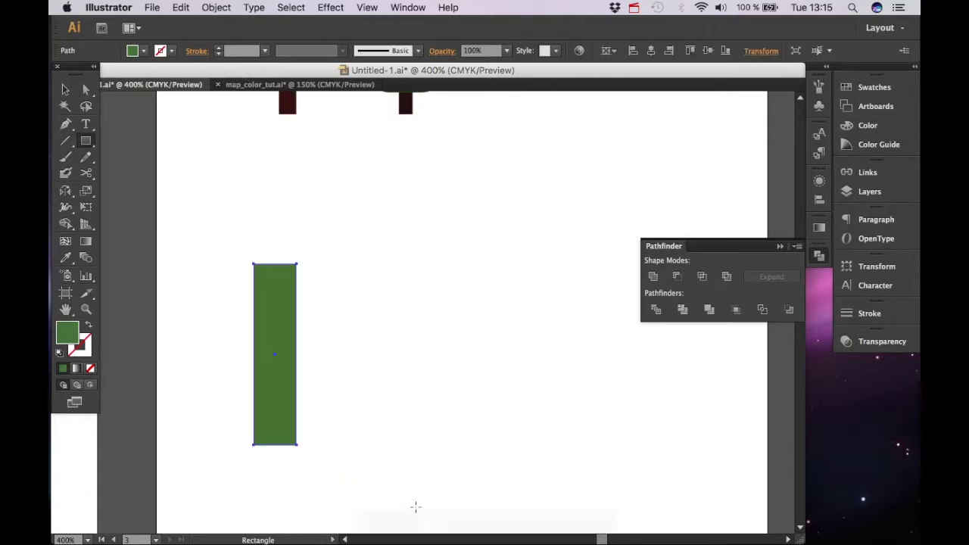
pyautogui.scroll(3, 416, 417)
pyautogui.press('i')
pyautogui.click(249, 201)
# Step: Taper the brown rectangle into a trunk by bringing its two top corners inward
pyautogui.scroll(-2, 301, 328)
pyautogui.press('a')
pyautogui.moveTo(224, 303); pyautogui.dragTo(250, 308)
pyautogui.press('a')
pyautogui.click(326, 408)
pyautogui.press('c')
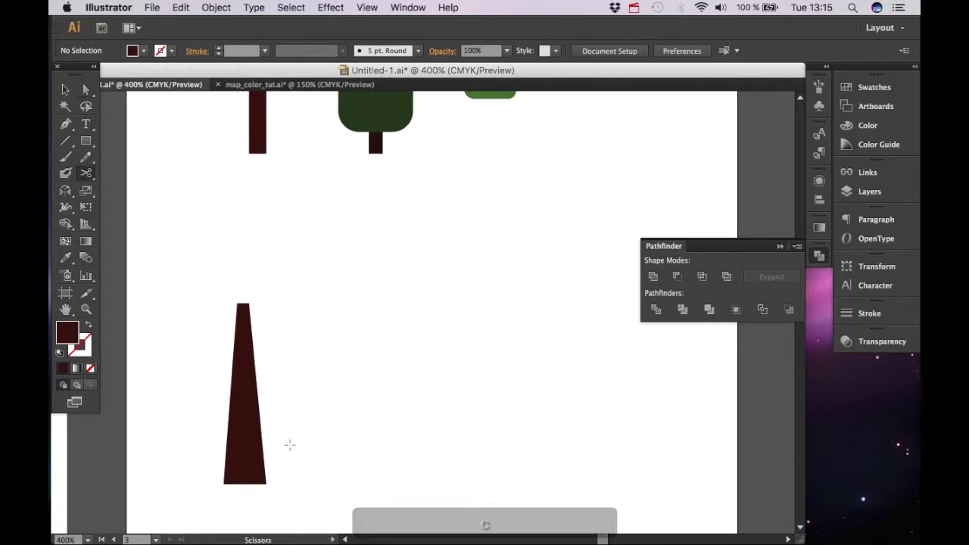
# Step: Move the tapered trunk up and to the right, directly beneath the rounded-rectangle tree
pyautogui.press('v')
pyautogui.moveTo(253, 458); pyautogui.dragTo(377, 430)
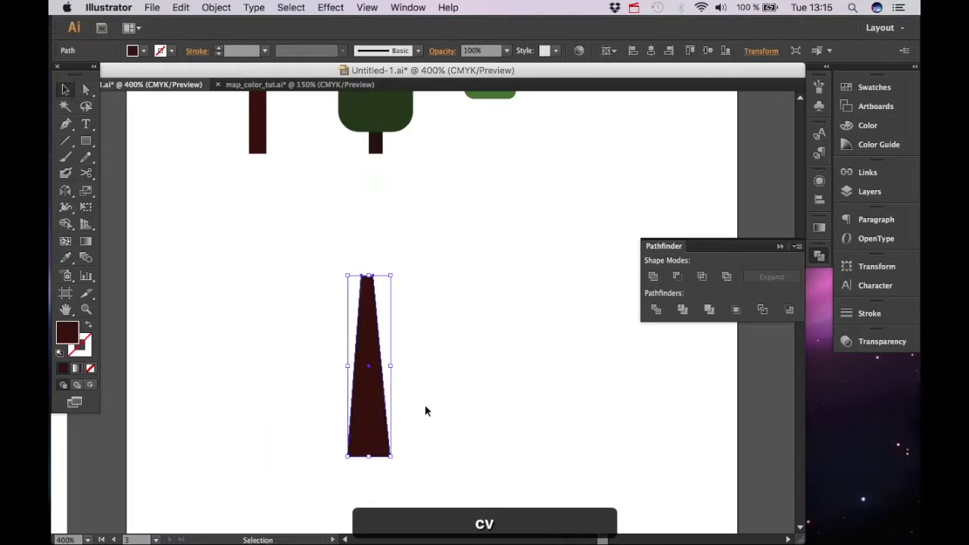
pyautogui.click(428, 408)
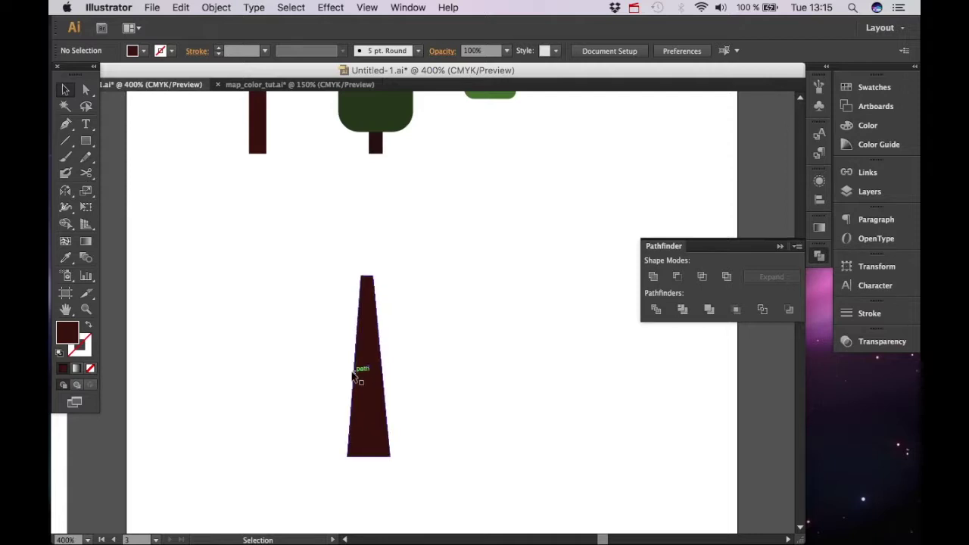
# Step: Draw a horizontal branch line out from the trunk's left edge and give it the trunk's brown as stroke with no fill
pyautogui.press('\\')
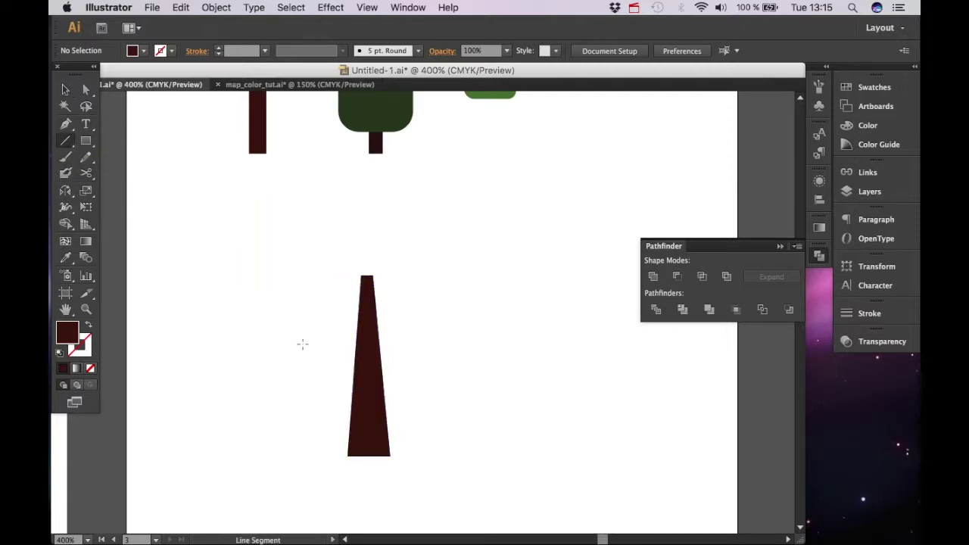
pyautogui.moveTo(284, 355); pyautogui.dragTo(358, 354)
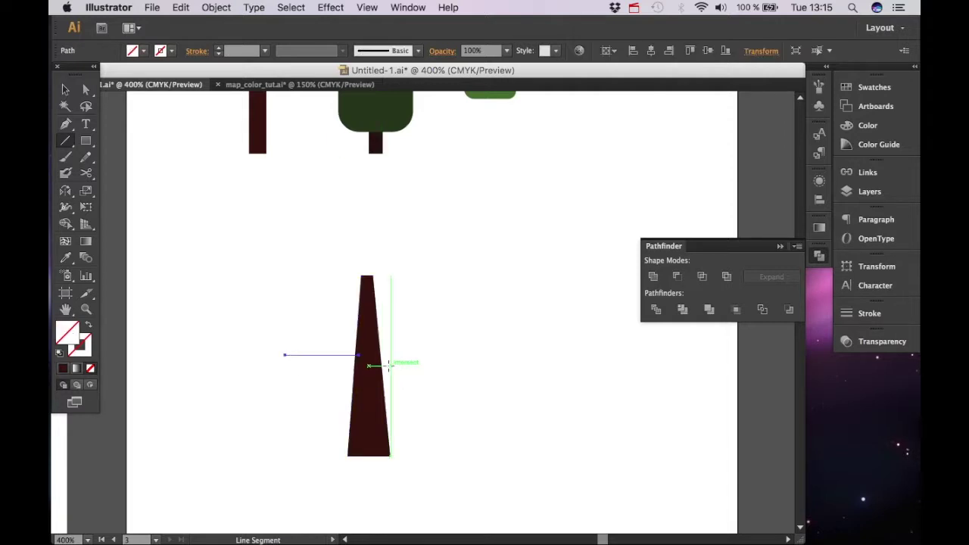
pyautogui.press('i')
pyautogui.click(371, 422)
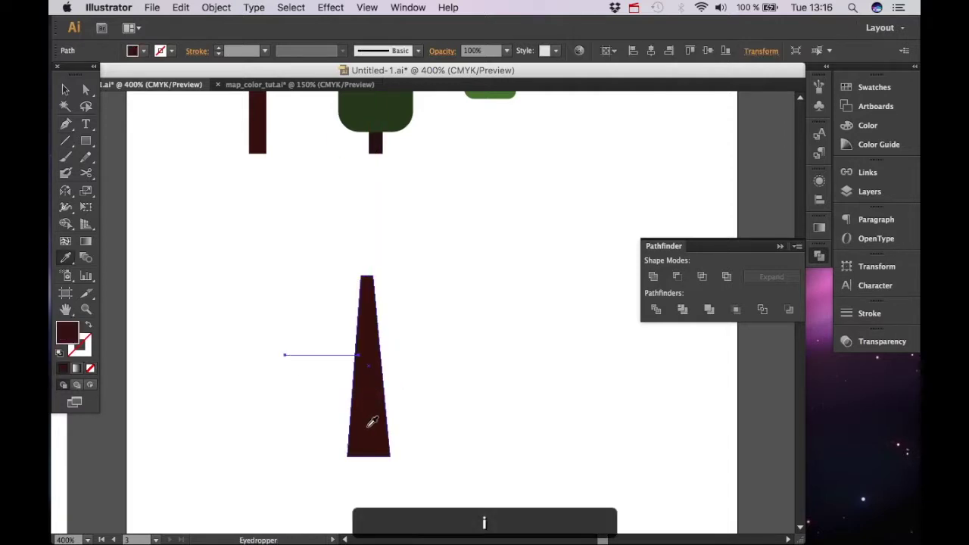
pyautogui.click(88, 327)
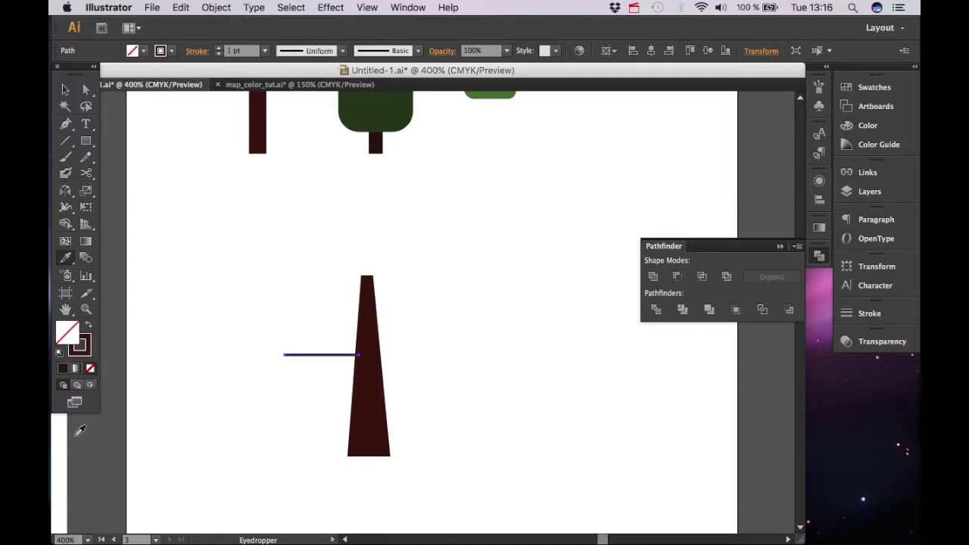
# Step: Set the branch line's stroke weight to 4 pt with round caps
pyautogui.click(219, 48)
pyautogui.click(219, 47)
pyautogui.click(218, 48)
pyautogui.click(218, 48)
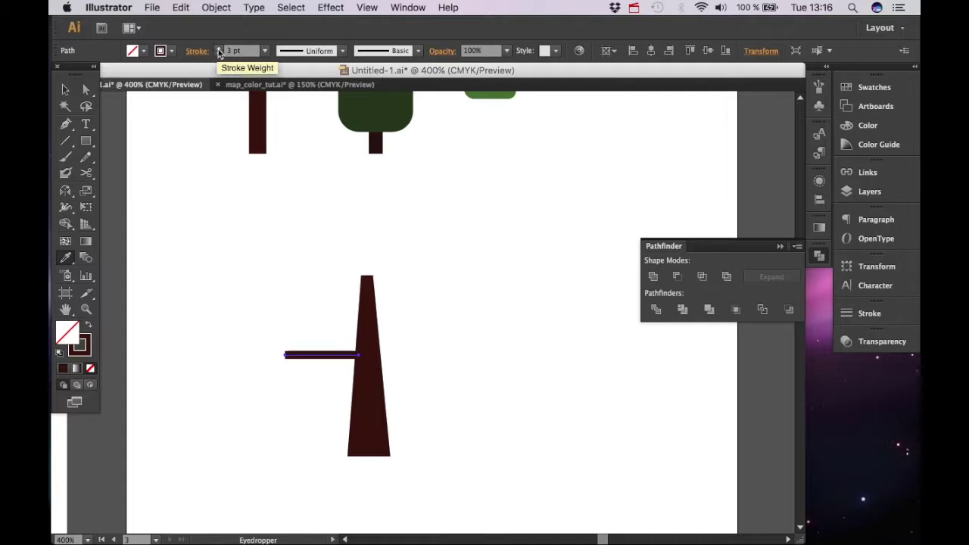
pyautogui.click(218, 49)
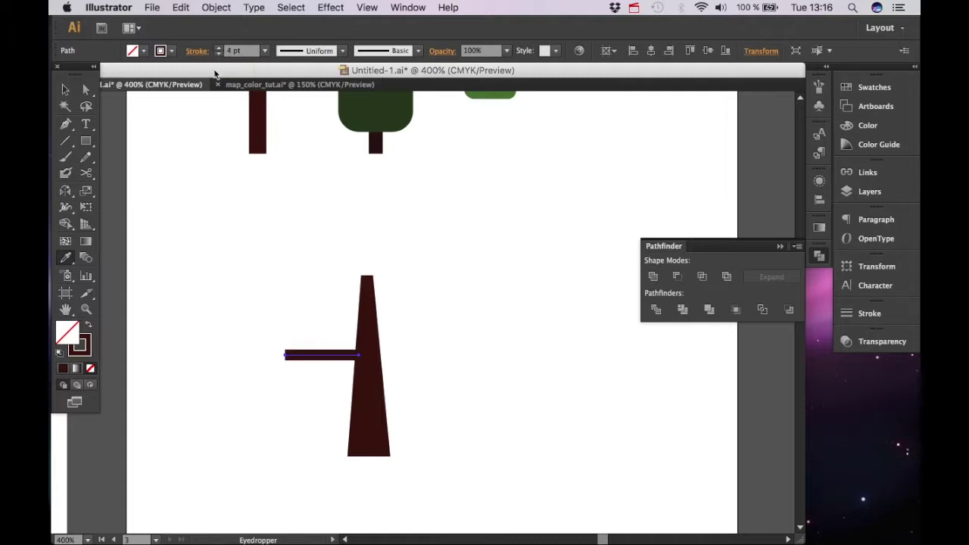
pyautogui.click(874, 322)
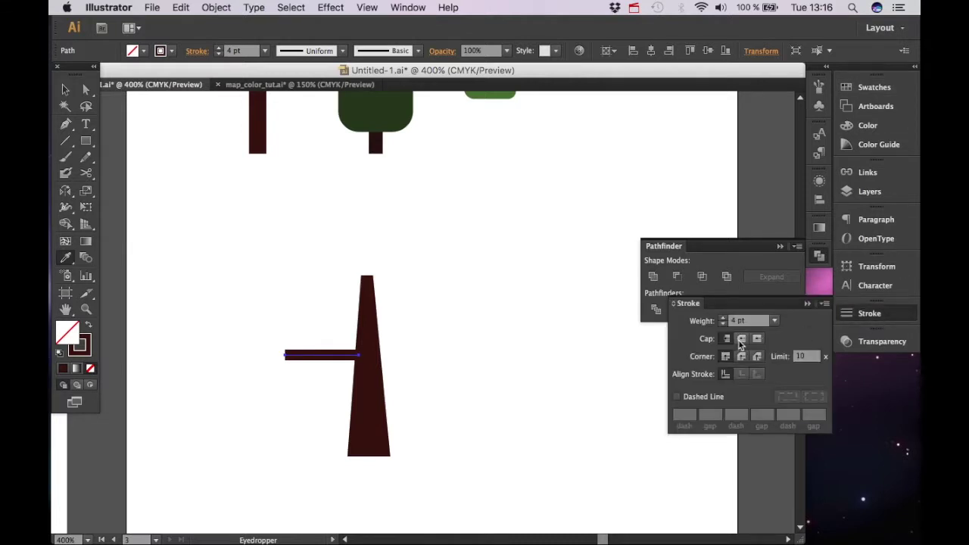
pyautogui.press('v')
pyautogui.click(411, 368)
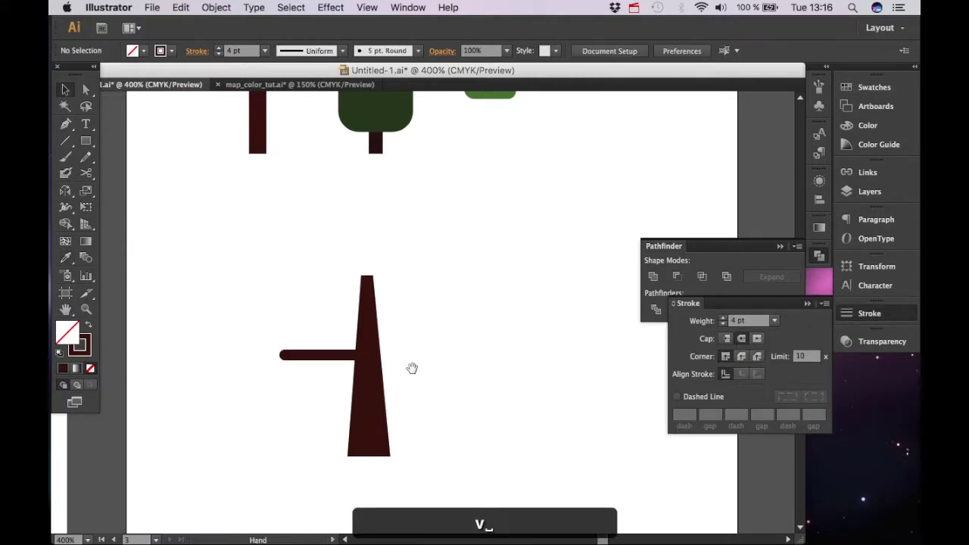
# Step: Draw two more horizontal branches, a longer one on the trunk's right side and a shorter one higher on its left
pyautogui.scroll(-1, 405, 383)
pyautogui.press('\\')
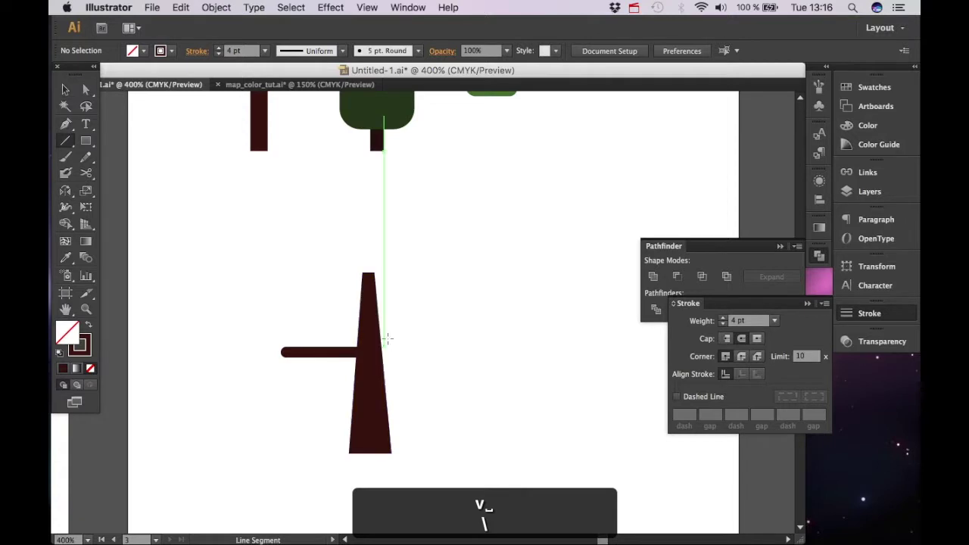
pyautogui.moveTo(372, 329)
pyautogui.mouseDown()
pyautogui.moveTo(483, 329)
pyautogui.moveTo(482, 344)
pyautogui.mouseUp()
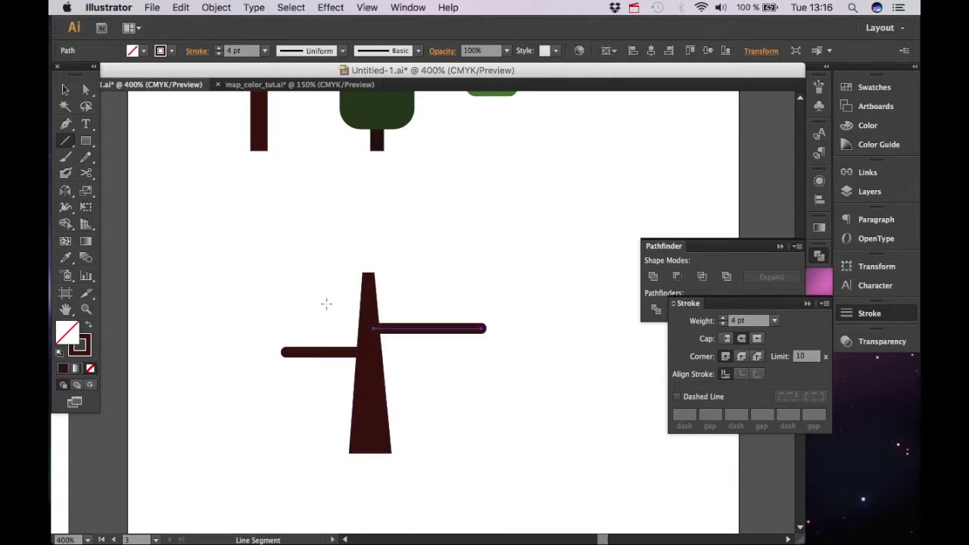
pyautogui.moveTo(368, 307); pyautogui.dragTo(299, 307)
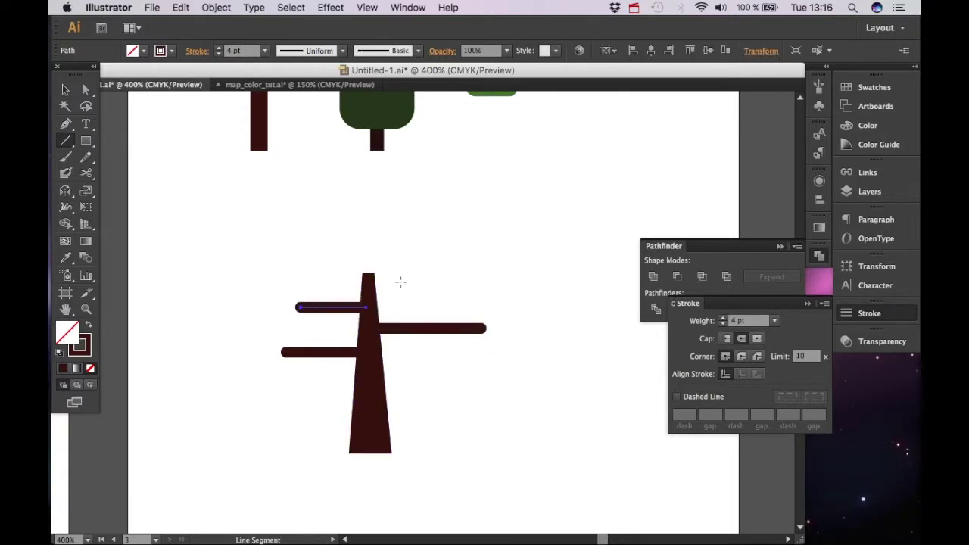
# Step: Add a short branch at the trunk's upper right and diagonal twigs forking off the horizontal branches
pyautogui.moveTo(426, 328)
pyautogui.mouseDown()
pyautogui.moveTo(457, 277)
pyautogui.moveTo(460, 285)
pyautogui.mouseUp()
pyautogui.moveTo(368, 281)
pyautogui.mouseDown()
pyautogui.moveTo(414, 280)
pyautogui.moveTo(395, 280)
pyautogui.moveTo(413, 255)
pyautogui.mouseUp()
pyautogui.press('super+z')
pyautogui.moveTo(405, 329); pyautogui.dragTo(436, 364)
pyautogui.moveTo(333, 306)
pyautogui.mouseDown()
pyautogui.moveTo(312, 278)
pyautogui.moveTo(301, 329)
pyautogui.mouseUp()
pyautogui.moveTo(327, 353); pyautogui.dragTo(301, 380)
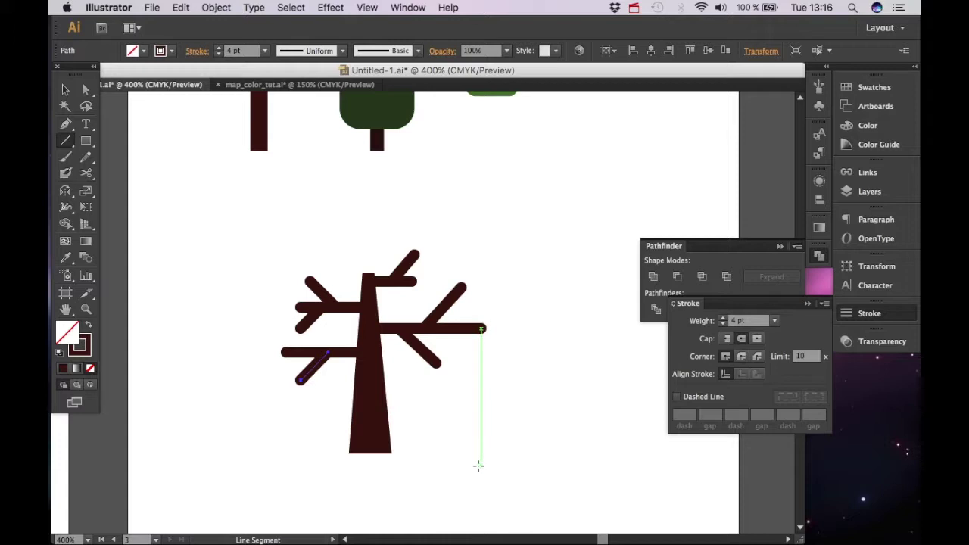
# Step: Shorten the trunk by raising its bottom edge
pyautogui.press('v')
pyautogui.click(389, 450)
pyautogui.moveTo(370, 454); pyautogui.dragTo(370, 426)
pyautogui.click(406, 435)
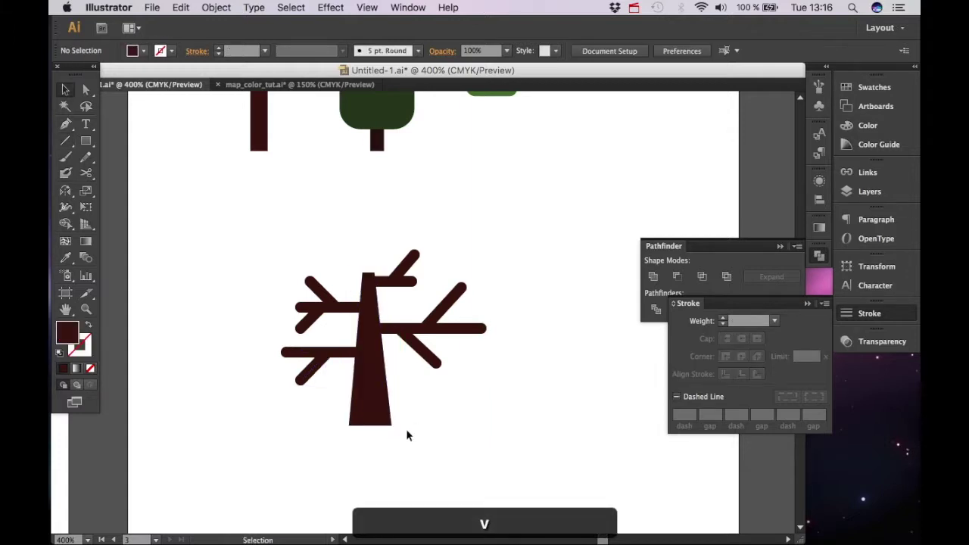
# Step: Add a twig in the matching branch style to the upper-left fork and a downward twig to the top-right branch
pyautogui.press('\\')
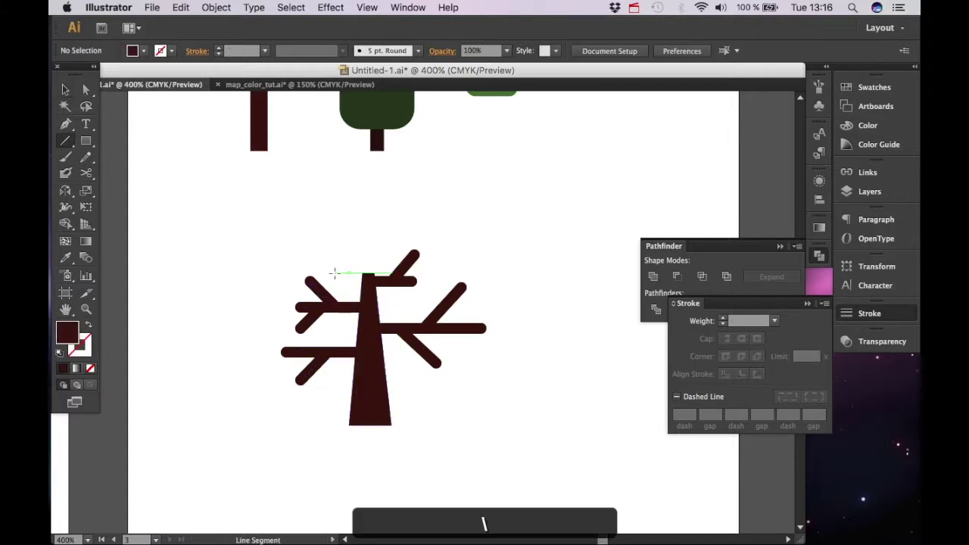
pyautogui.moveTo(323, 287); pyautogui.dragTo(339, 268)
pyautogui.press('i')
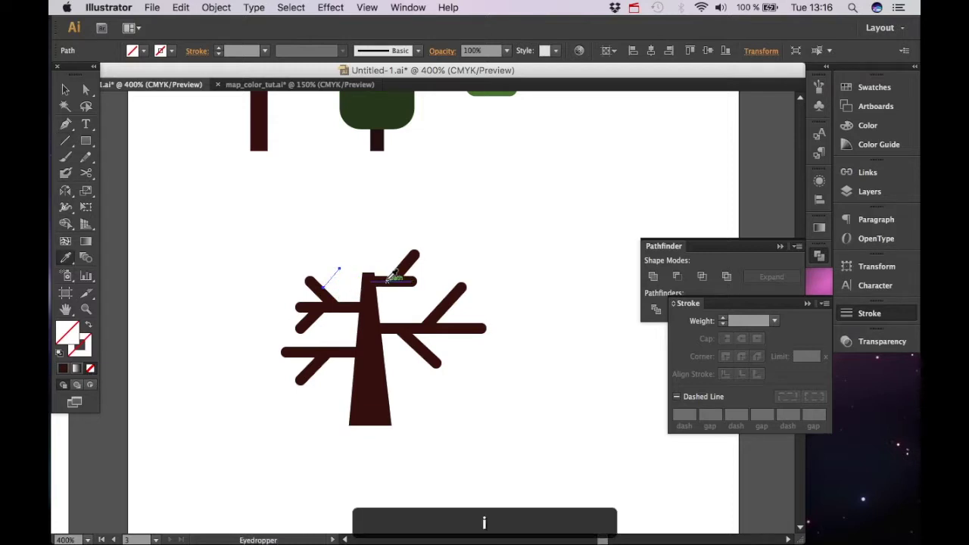
pyautogui.click(389, 280)
pyautogui.press('v')
pyautogui.click(528, 392)
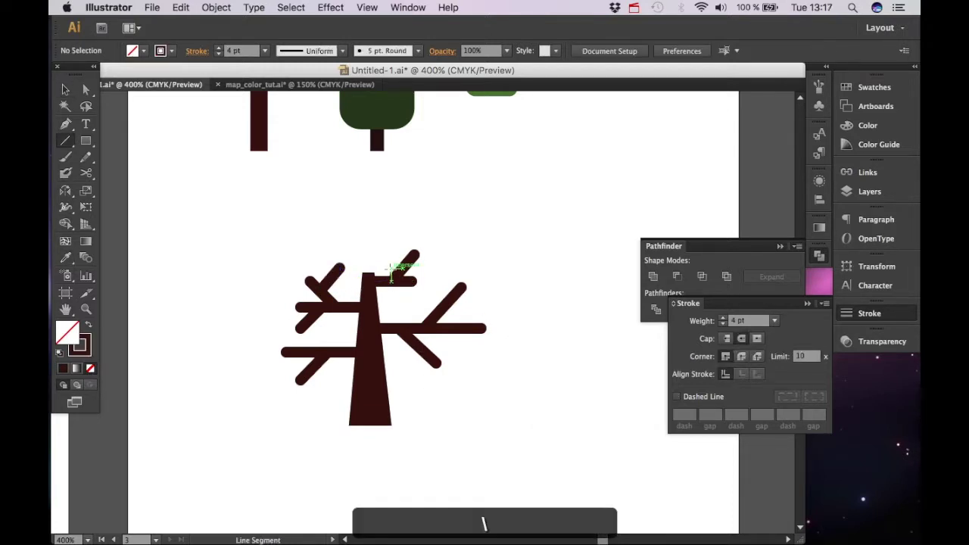
pyautogui.moveTo(387, 281); pyautogui.dragTo(409, 305)
pyautogui.press('v')
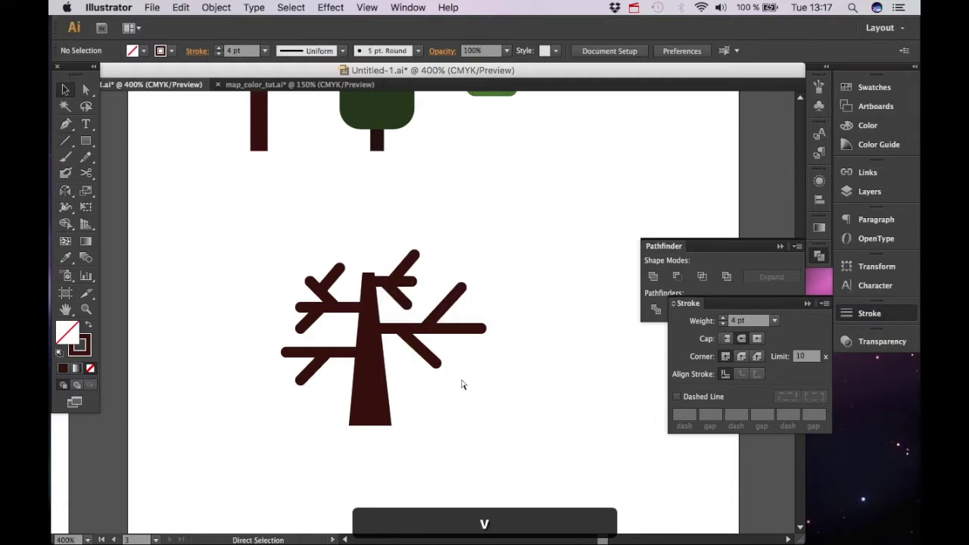
# Step: Expand the fill and stroke of the trunk and all its branches, and unite them into one shape
pyautogui.press('super+=')
pyautogui.press('space')
pyautogui.moveTo(266, 292); pyautogui.dragTo(329, 293)
pyautogui.press('space')
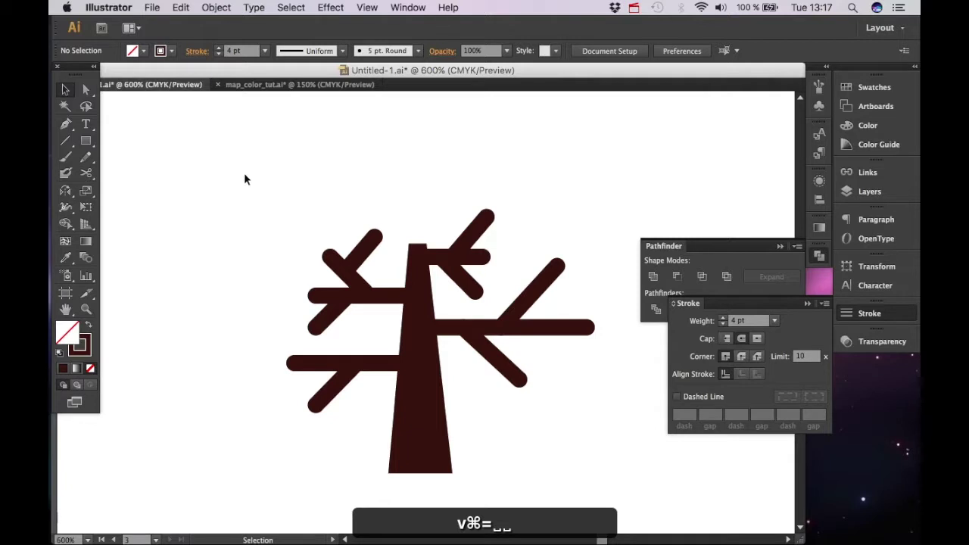
pyautogui.moveTo(244, 179); pyautogui.dragTo(615, 472)
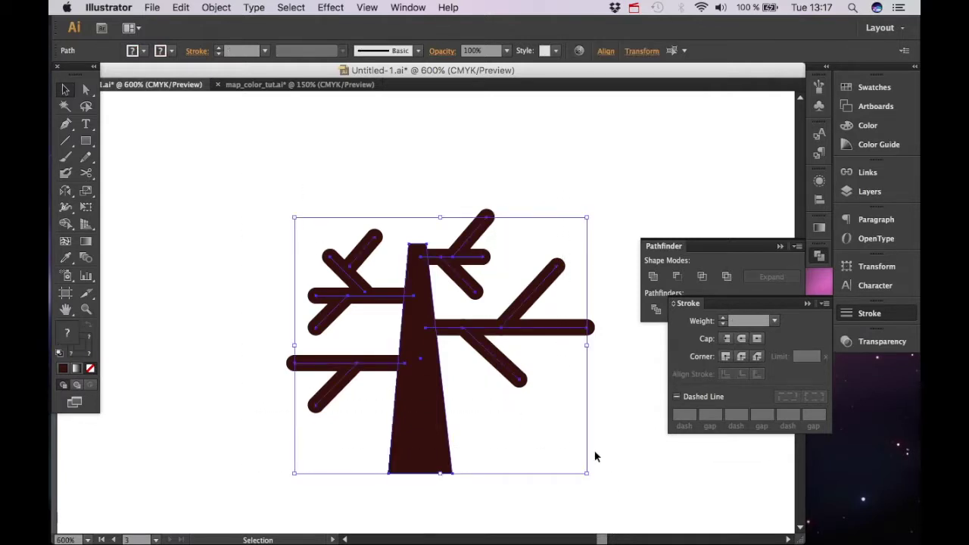
pyautogui.click(226, 7)
pyautogui.click(219, 143)
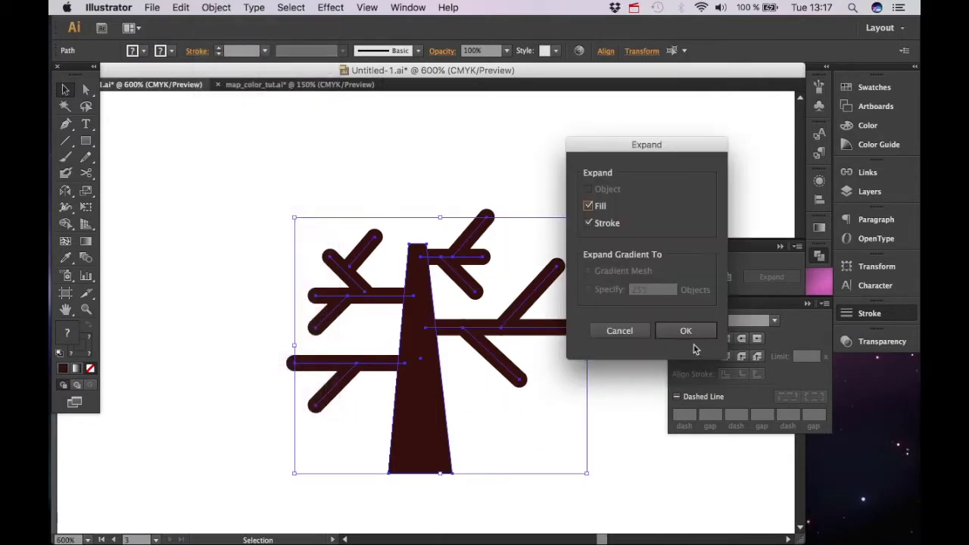
pyautogui.click(686, 331)
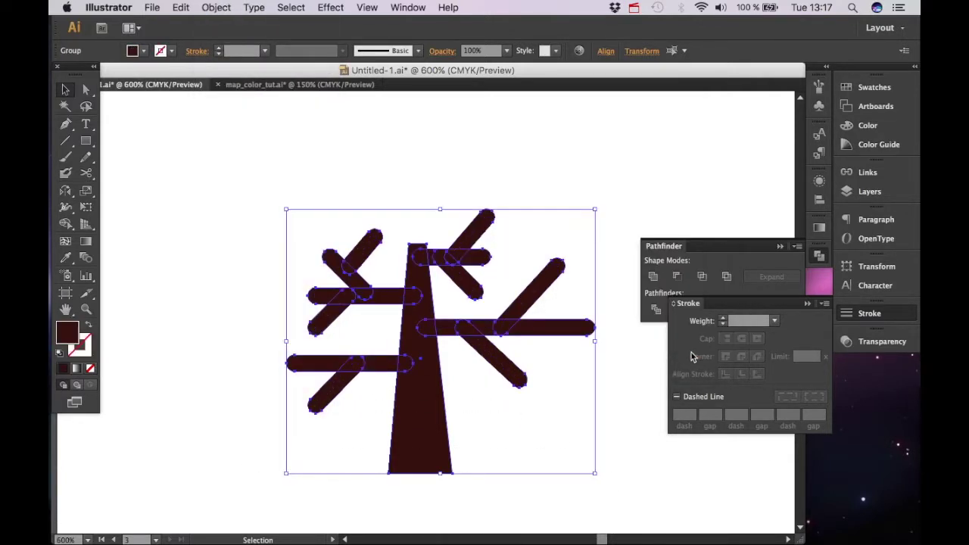
pyautogui.click(648, 274)
pyautogui.click(404, 183)
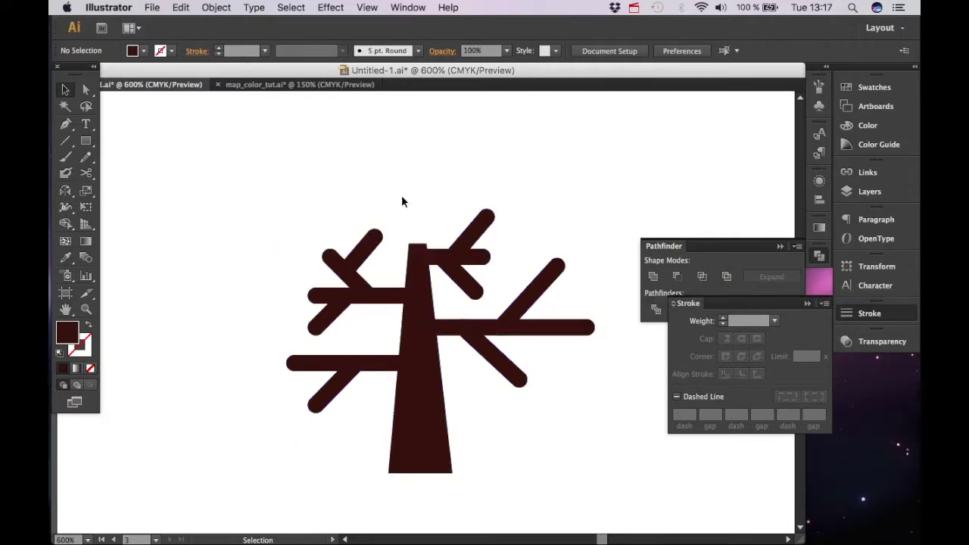
# Step: Draw a small circle just above the bare tree's upper-left branches
pyautogui.press('l')
pyautogui.moveTo(307, 217); pyautogui.dragTo(286, 203)
pyautogui.press('super+minus')
pyautogui.press('super+minus')
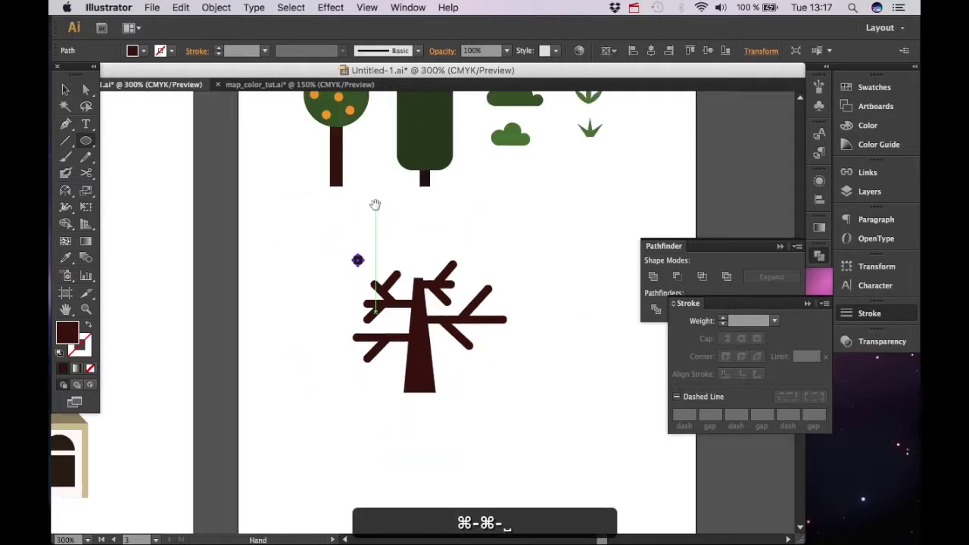
pyautogui.moveTo(345, 277); pyautogui.dragTo(326, 298)
# Step: Fill the small circle with the lighter green of the smaller bush
pyautogui.press('i')
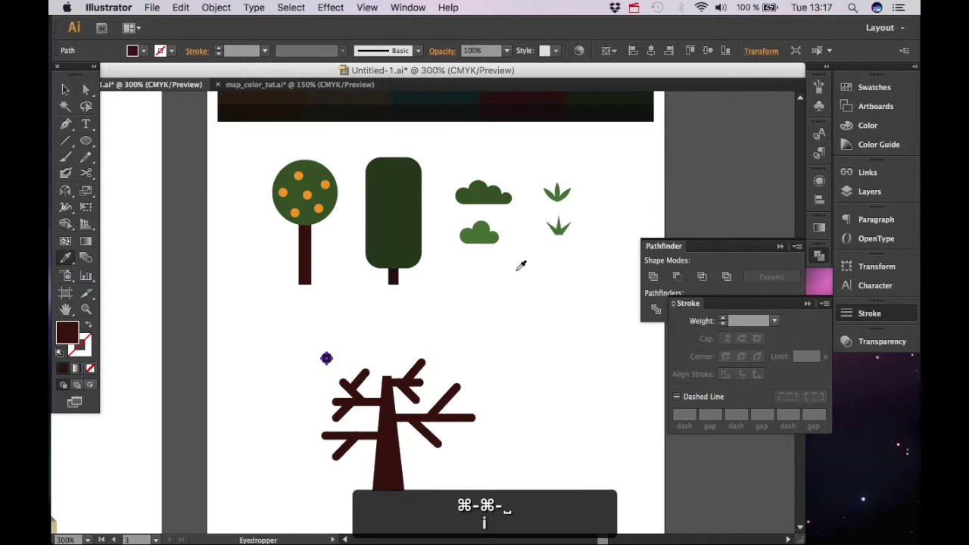
pyautogui.moveTo(487, 228); pyautogui.dragTo(454, 299)
pyautogui.press('super+z')
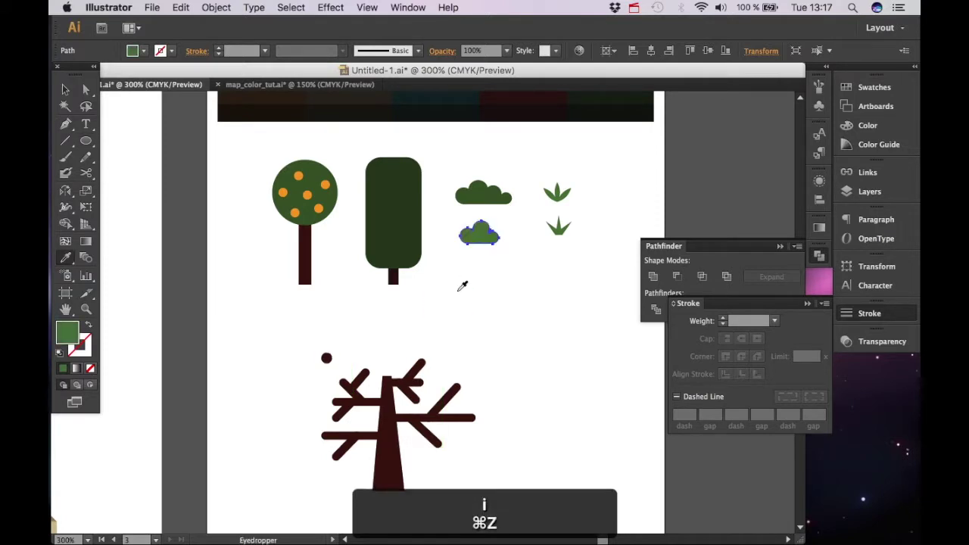
pyautogui.press('v')
pyautogui.click(326, 358)
pyautogui.press('i')
pyautogui.click(479, 230)
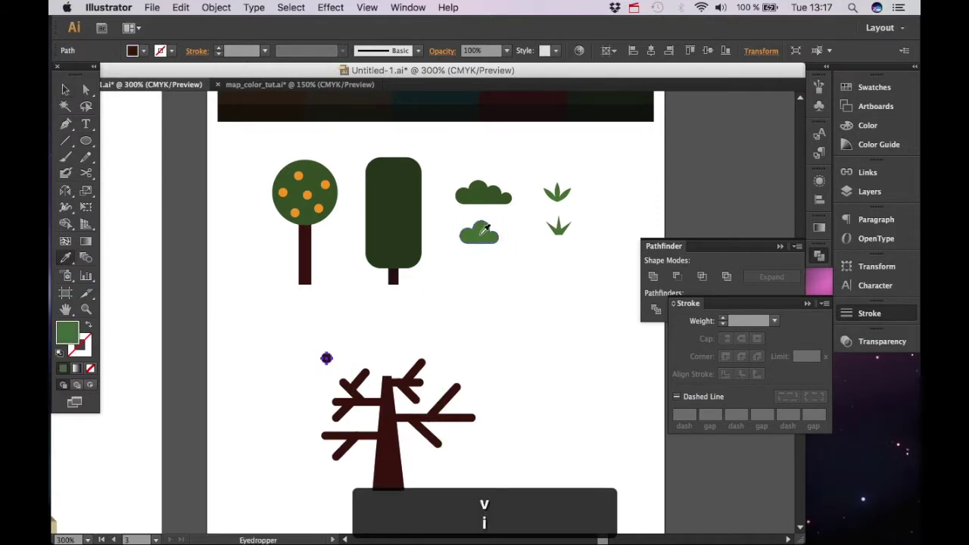
pyautogui.press('v')
pyautogui.click(482, 363)
# Step: Place the green circle over the tip of the upper-left twig and scale it down slightly
pyautogui.press('super+equal')
pyautogui.press('super+equal')
pyautogui.press('super+equal')
pyautogui.moveTo(418, 360); pyautogui.dragTo(476, 188)
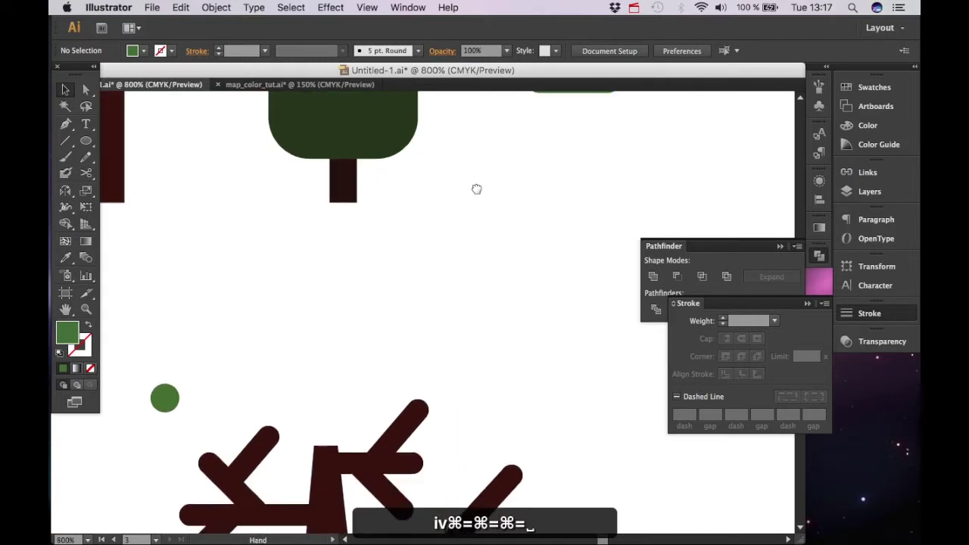
pyautogui.press('super+minus')
pyautogui.press('super+minus')
pyautogui.moveTo(323, 288); pyautogui.dragTo(347, 312)
pyautogui.press('super+equal')
pyautogui.press('super+equal')
pyautogui.press('super+equal')
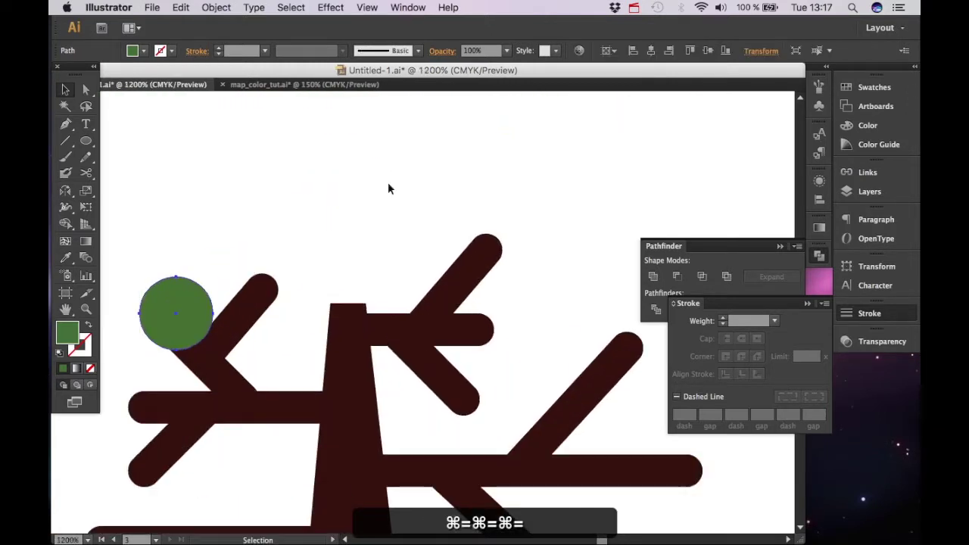
pyautogui.moveTo(213, 277); pyautogui.dragTo(207, 282)
pyautogui.click(209, 220)
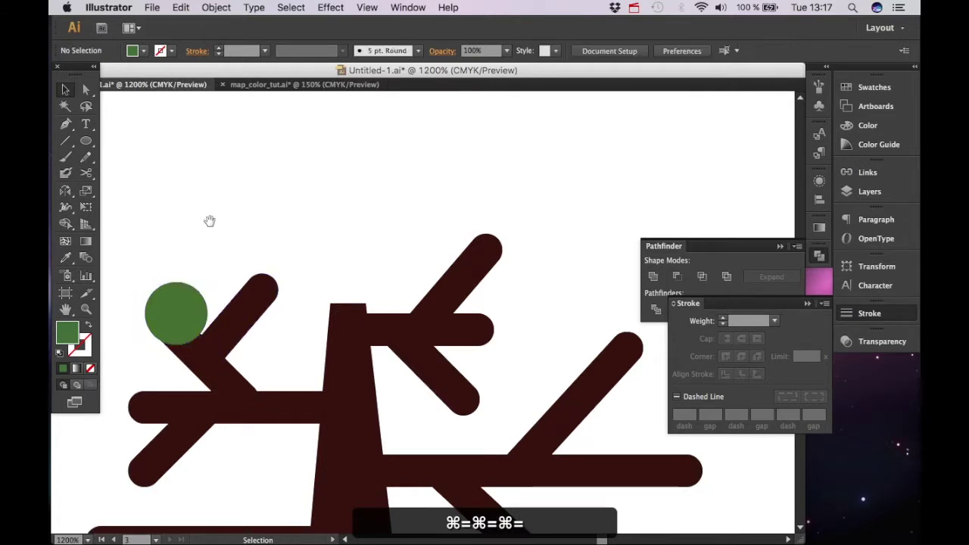
# Step: Place copies of the light green circle on the other branch tips and between the branches of the bare tree
pyautogui.moveTo(210, 220); pyautogui.dragTo(274, 204)
pyautogui.press('super+minus')
pyautogui.press('super+minus')
pyautogui.press('super+minus')
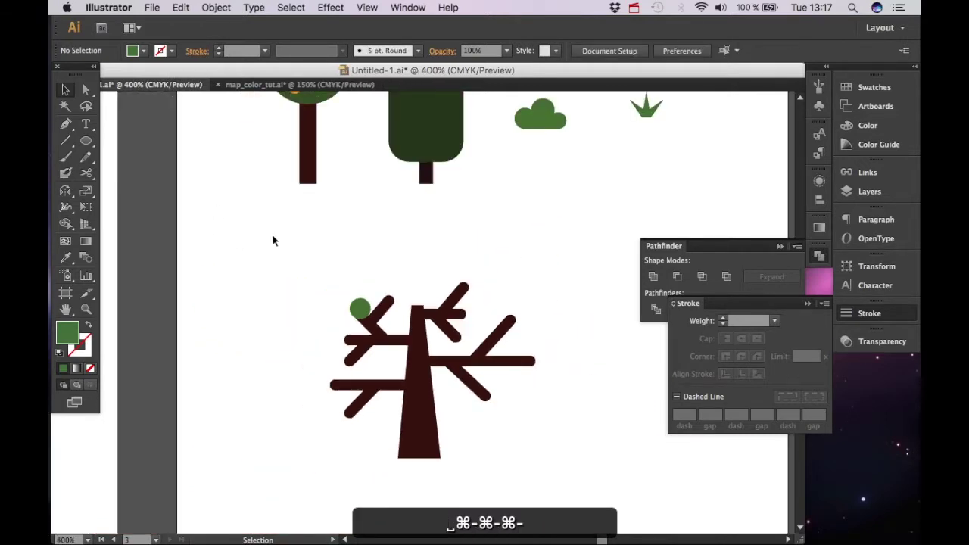
pyautogui.click(359, 308)
pyautogui.moveTo(360, 309); pyautogui.dragTo(463, 285)
pyautogui.moveTo(463, 284); pyautogui.dragTo(460, 335)
pyautogui.moveTo(459, 335); pyautogui.dragTo(412, 302)
pyautogui.moveTo(412, 301); pyautogui.dragTo(340, 335)
pyautogui.moveTo(341, 335); pyautogui.dragTo(381, 395)
pyautogui.moveTo(382, 395); pyautogui.dragTo(483, 399)
pyautogui.moveTo(484, 399); pyautogui.dragTo(452, 371)
pyautogui.moveTo(453, 370); pyautogui.dragTo(385, 297)
pyautogui.click(502, 265)
# Step: Copy a leaf circle to the empty area above the tree and fill it with the darker green of the larger bush
pyautogui.scroll(2, 390, 365)
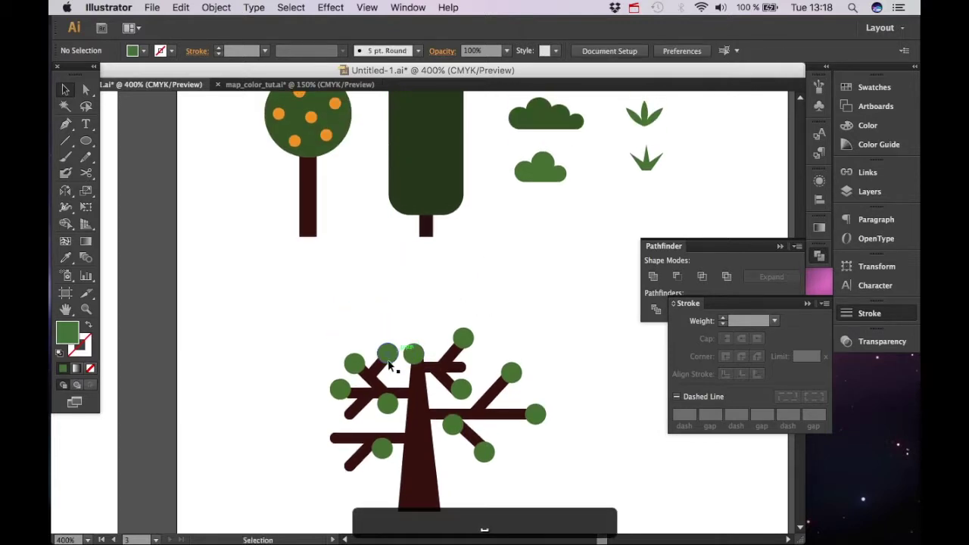
pyautogui.moveTo(414, 360); pyautogui.dragTo(538, 316)
pyautogui.scroll(2, 492, 337)
pyautogui.hscroll(4, 492, 337)
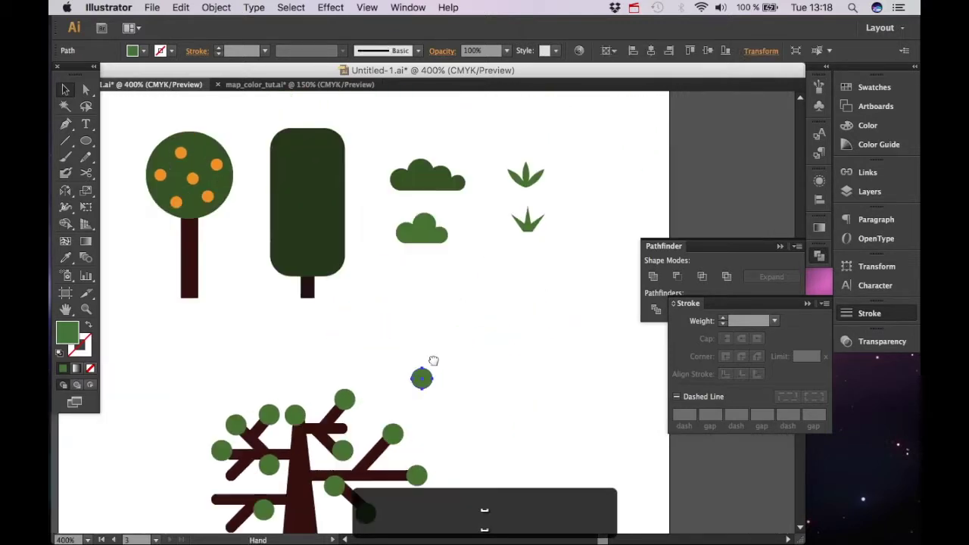
pyautogui.click(439, 186)
pyautogui.scroll(-4, 467, 264)
pyautogui.hscroll(-2, 467, 264)
pyautogui.press('v')
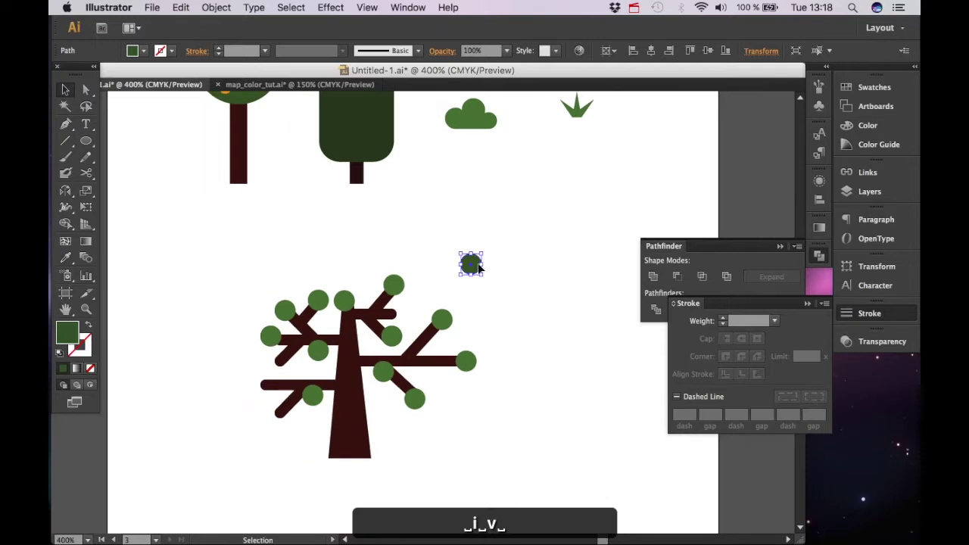
# Step: Move the dark green circle onto the tree's upper-left branches and bring it to the front
pyautogui.rightClick(470, 259)
pyautogui.click(482, 219)
pyautogui.moveTo(470, 263); pyautogui.dragTo(317, 315)
pyautogui.click(424, 247)
pyautogui.press('space')
pyautogui.moveTo(400, 234); pyautogui.dragTo(473, 186)
pyautogui.click(392, 267)
pyautogui.press('shift+super+]')
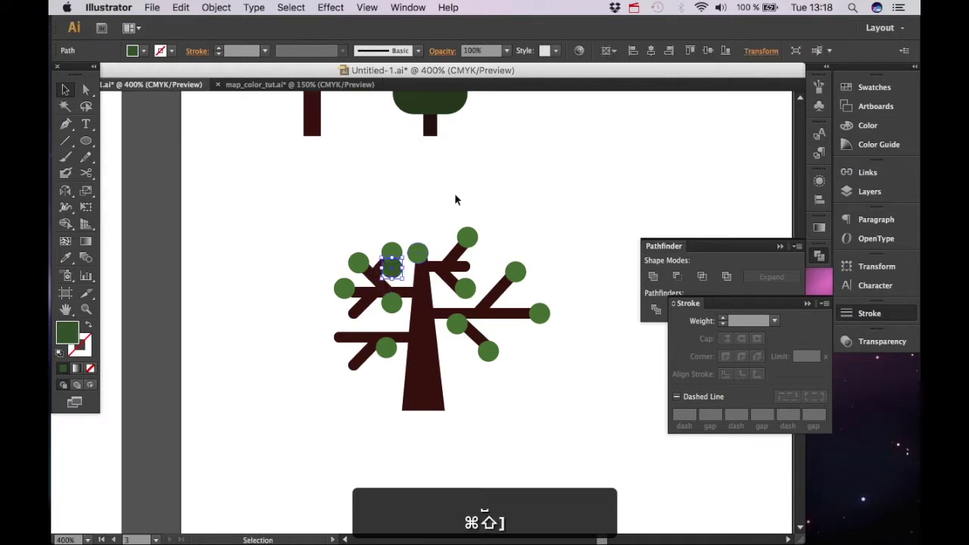
# Step: Distribute copies of the dark green circle over the tree's left, right and upper branches, between the light ones
pyautogui.click(454, 194)
pyautogui.moveTo(392, 267); pyautogui.dragTo(347, 312)
pyautogui.moveTo(348, 312); pyautogui.dragTo(331, 334)
pyautogui.moveTo(331, 334); pyautogui.dragTo(369, 324)
pyautogui.moveTo(368, 323); pyautogui.dragTo(355, 369)
pyautogui.moveTo(355, 368); pyautogui.dragTo(487, 325)
pyautogui.moveTo(487, 325); pyautogui.dragTo(508, 298)
pyautogui.moveTo(509, 298); pyautogui.dragTo(471, 263)
pyautogui.moveTo(471, 263); pyautogui.dragTo(438, 241)
pyautogui.click(527, 305)
# Step: Arrange the light and dark leaf circles around the top of the trunk so that they cover its end
pyautogui.click(451, 261)
pyautogui.click(506, 219)
pyautogui.moveTo(418, 253)
pyautogui.mouseDown()
pyautogui.moveTo(408, 250)
pyautogui.moveTo(432, 243)
pyautogui.mouseUp()
pyautogui.click(428, 257)
pyautogui.moveTo(409, 251)
pyautogui.mouseDown()
pyautogui.moveTo(423, 244)
pyautogui.moveTo(415, 260)
pyautogui.mouseUp()
pyautogui.click(465, 205)
pyautogui.moveTo(493, 290); pyautogui.dragTo(492, 289)
pyautogui.click(498, 373)
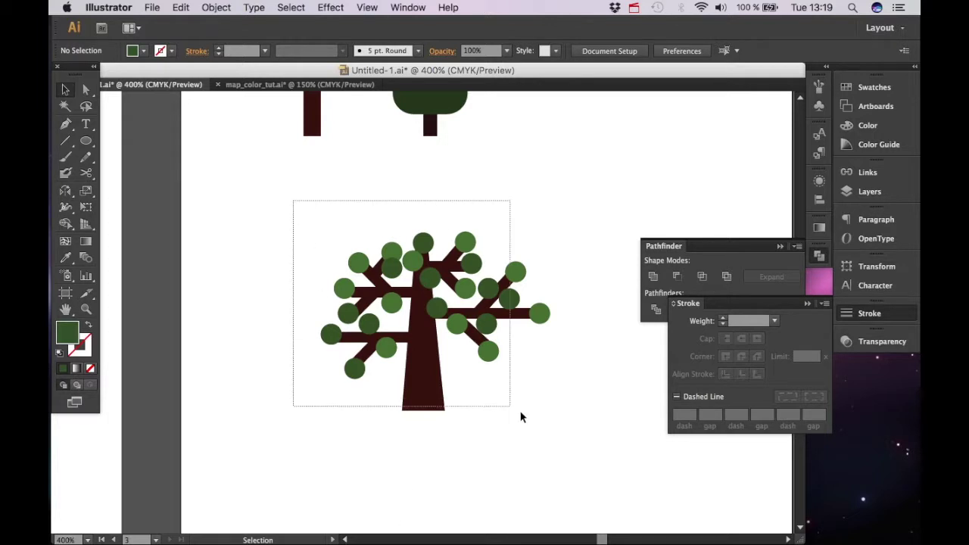
# Step: Group the trunk with all its leaf circles and move the finished tree left, beneath the orange tree
pyautogui.moveTo(521, 417); pyautogui.dragTo(534, 420)
pyautogui.press('super+g')
pyautogui.click(498, 408)
pyautogui.moveTo(426, 398); pyautogui.dragTo(327, 400)
pyautogui.click(485, 449)
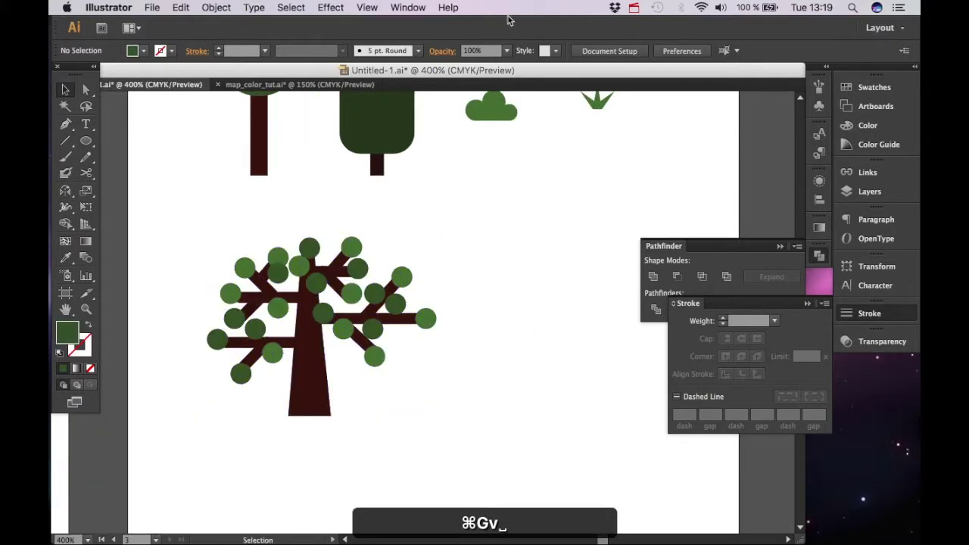
# Step: Draw a tall, narrow dark green ellipse in the empty area to the right of the branched tree
pyautogui.moveTo(486, 184); pyautogui.dragTo(381, 303)
pyautogui.press('cmd+equal')
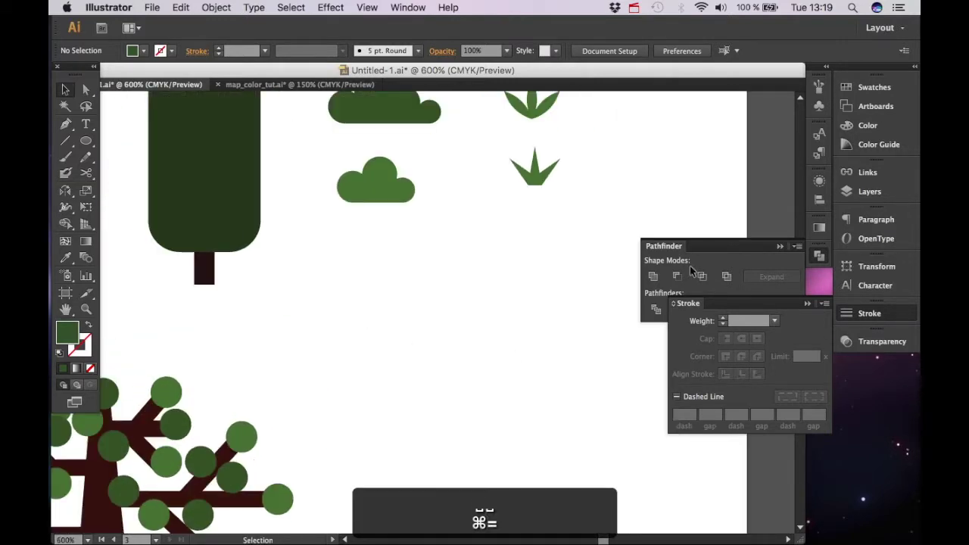
pyautogui.moveTo(424, 363); pyautogui.dragTo(373, 268)
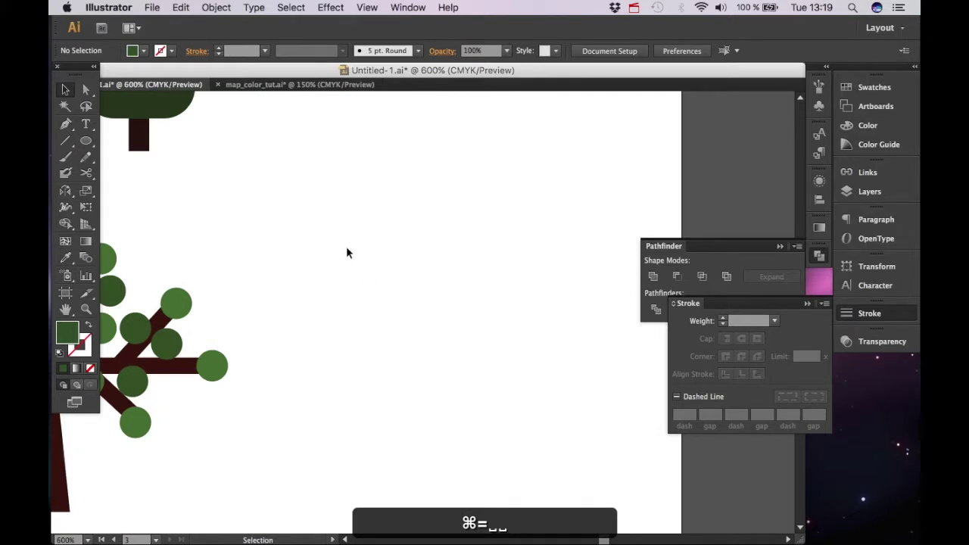
pyautogui.moveTo(86, 140); pyautogui.dragTo(133, 173)
pyautogui.moveTo(379, 184); pyautogui.dragTo(413, 326)
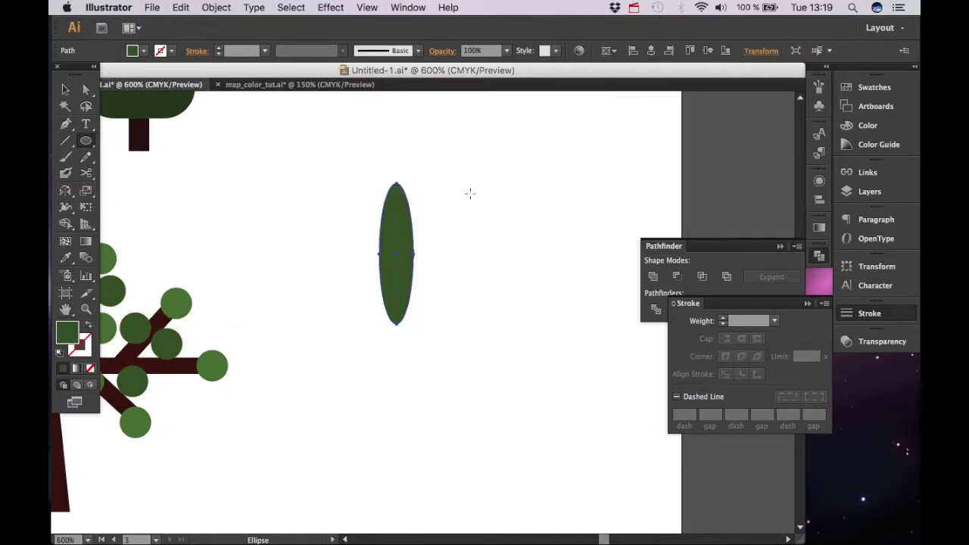
# Step: Convert the ellipse's top and bottom anchor points to sharp corners and stretch the leaf slightly downward
pyautogui.press('a')
pyautogui.click(396, 184)
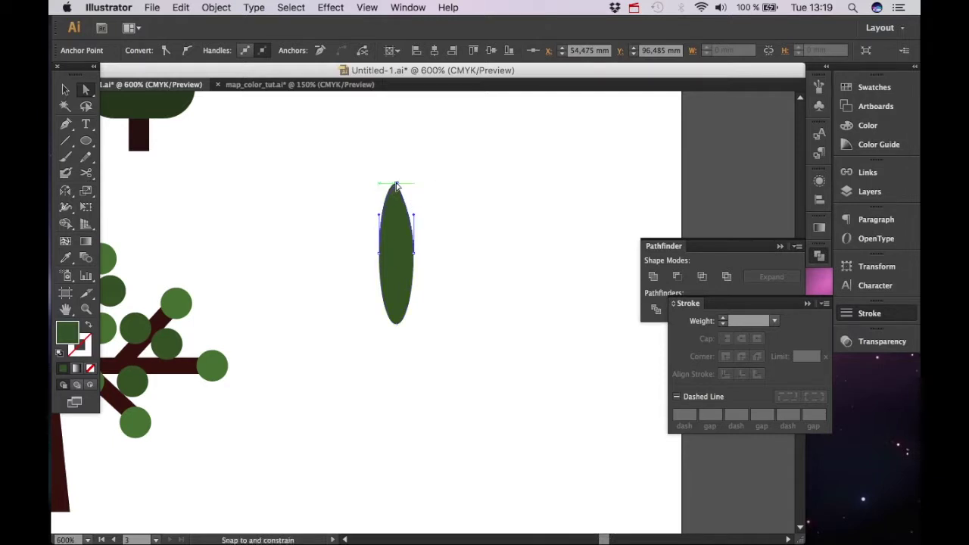
pyautogui.click(396, 323)
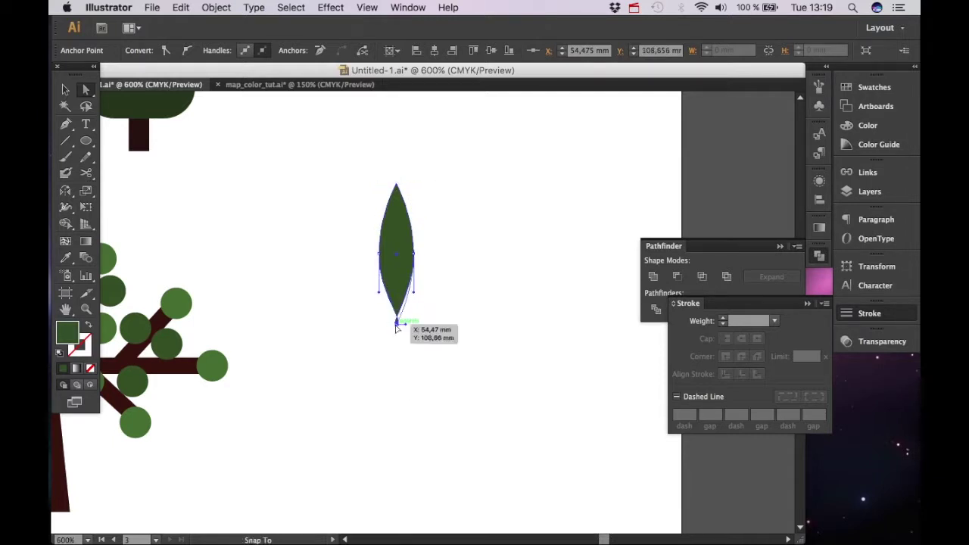
pyautogui.click(428, 353)
pyautogui.press('v')
pyautogui.click(395, 261)
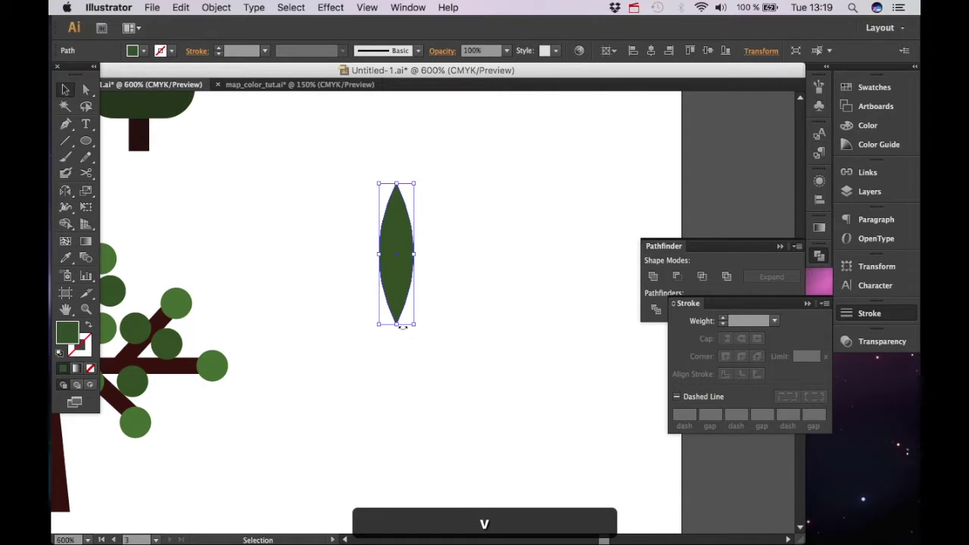
pyautogui.moveTo(396, 324); pyautogui.dragTo(397, 331)
pyautogui.click(417, 350)
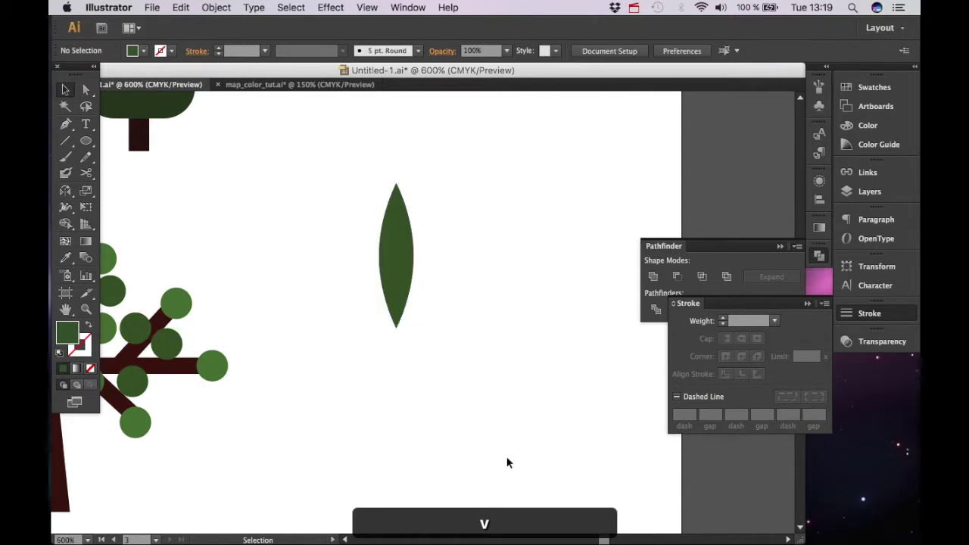
# Step: Draw a tall, thin rectangle below the leaf as a trunk and fill it with the orange tree's trunk brown
pyautogui.press('super+minus')
pyautogui.moveTo(499, 445); pyautogui.dragTo(515, 408)
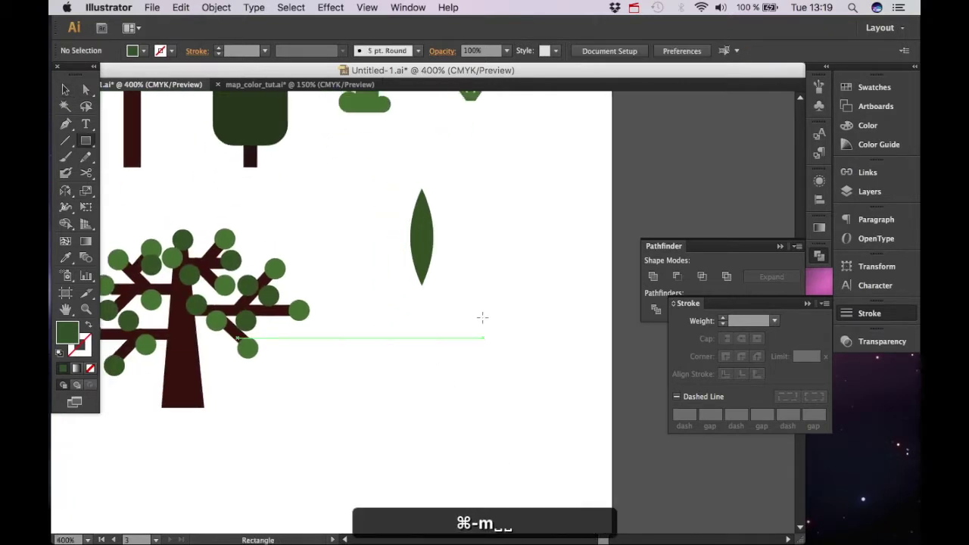
pyautogui.moveTo(458, 275); pyautogui.dragTo(469, 426)
pyautogui.press('i')
pyautogui.click(133, 147)
pyautogui.moveTo(256, 98)
pyautogui.mouseDown()
pyautogui.moveTo(310, 267)
pyautogui.moveTo(271, 111)
pyautogui.mouseUp()
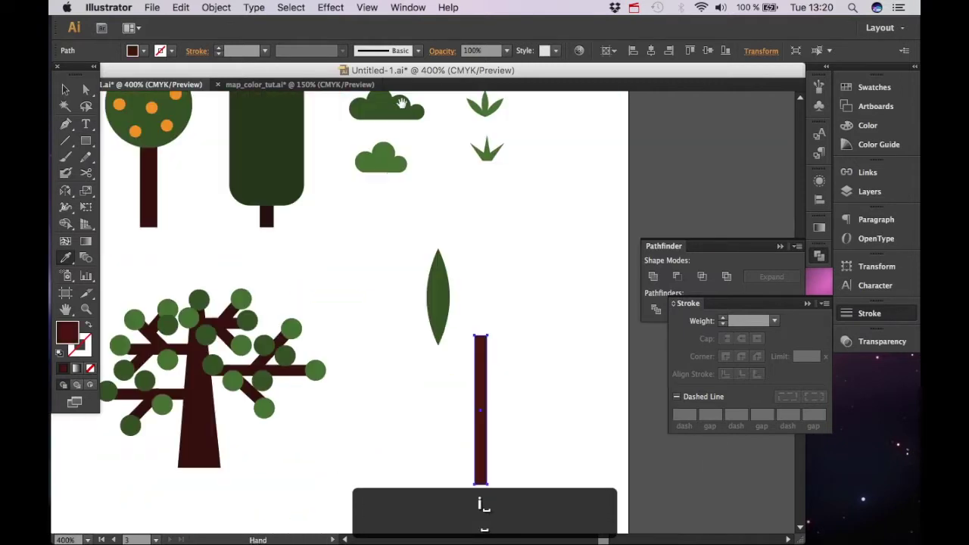
pyautogui.press('v')
pyautogui.click(510, 381)
# Step: Rotate the pointed leaf by 90° so that it lies horizontally above the new trunk
pyautogui.click(443, 326)
pyautogui.moveTo(454, 346); pyautogui.dragTo(464, 242)
pyautogui.click(549, 304)
# Step: Shorten the leaf by moving its right tip anchor point straight inward by about 1.4 mm
pyautogui.press('super+equal')
pyautogui.press('super+equal')
pyautogui.press('=')
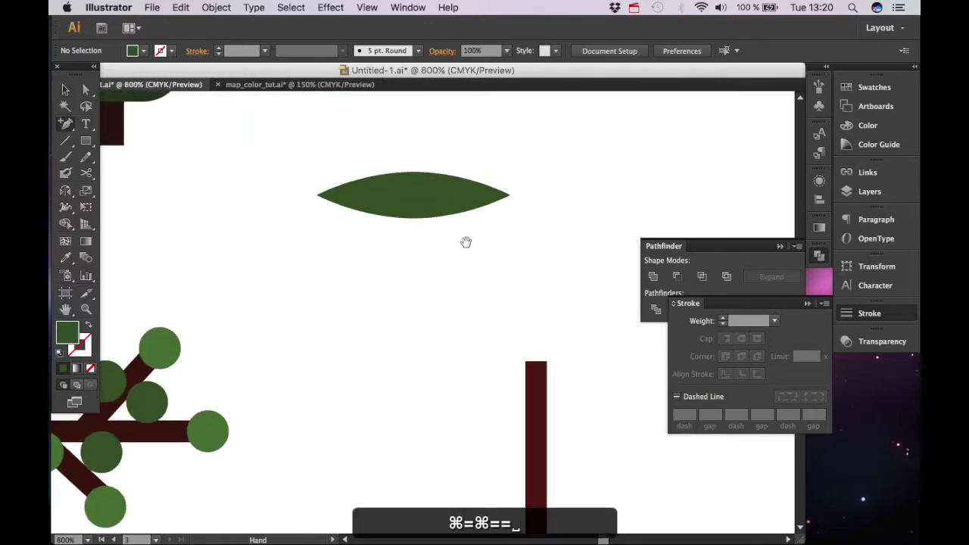
pyautogui.press('a')
pyautogui.click(509, 196)
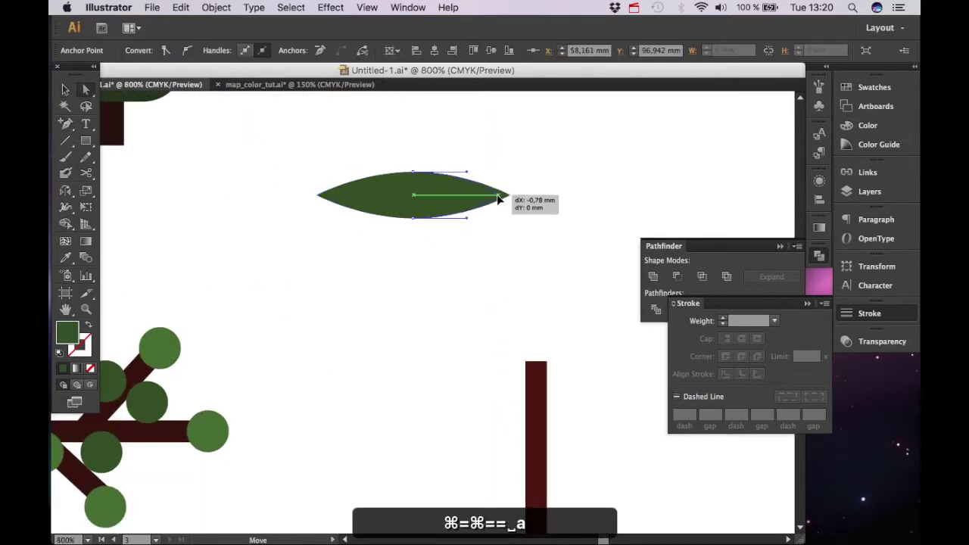
pyautogui.moveTo(498, 197); pyautogui.dragTo(495, 195)
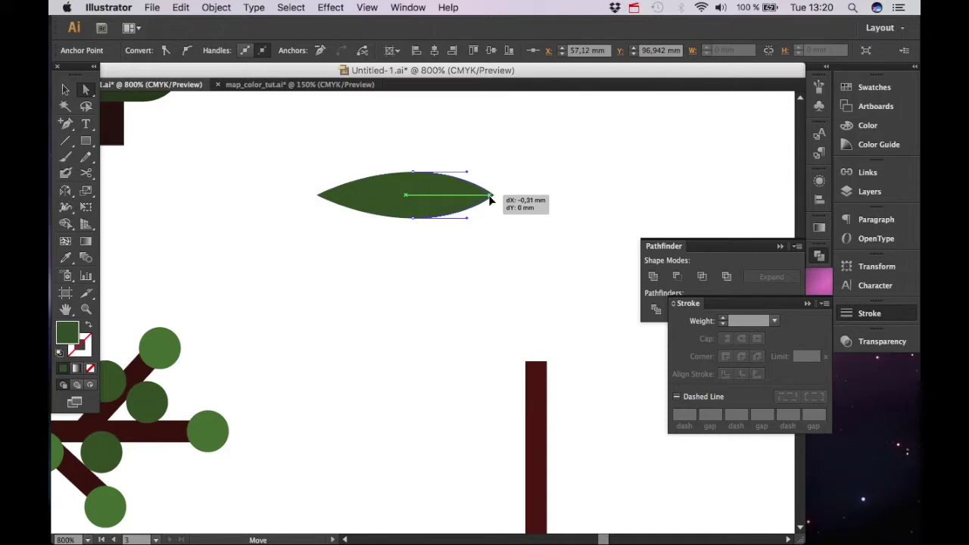
pyautogui.press('super+z')
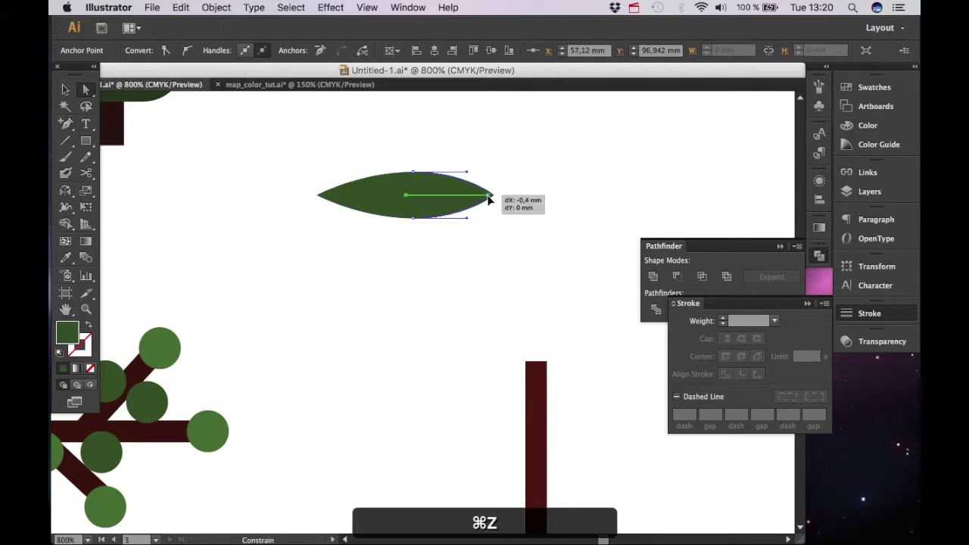
pyautogui.click(462, 294)
# Step: Place the leaf with its blunter tip on the top of the thin trunk and bring it to the front
pyautogui.press('v')
pyautogui.moveTo(402, 192); pyautogui.dragTo(451, 347)
pyautogui.press('space')
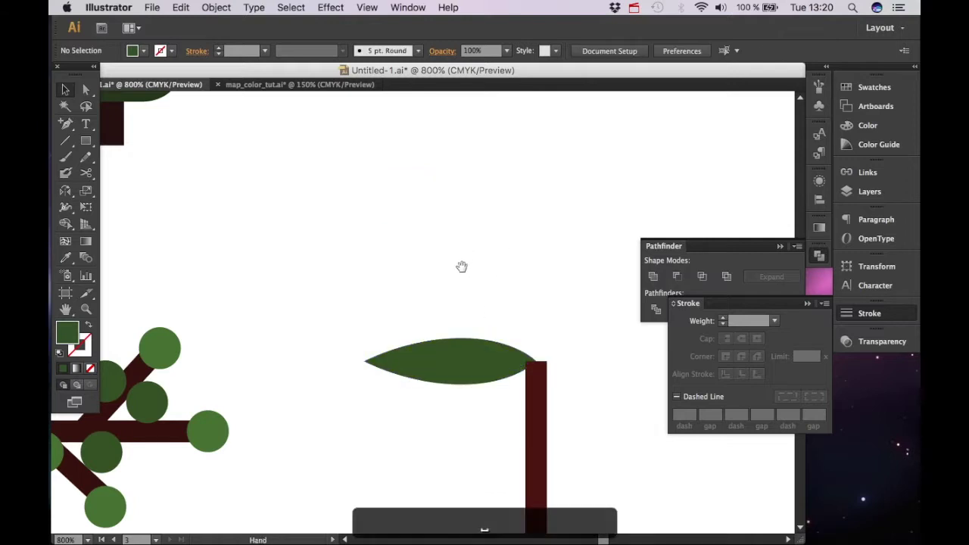
pyautogui.moveTo(462, 267); pyautogui.dragTo(376, 176)
pyautogui.click(395, 291)
pyautogui.press('super+shift+]')
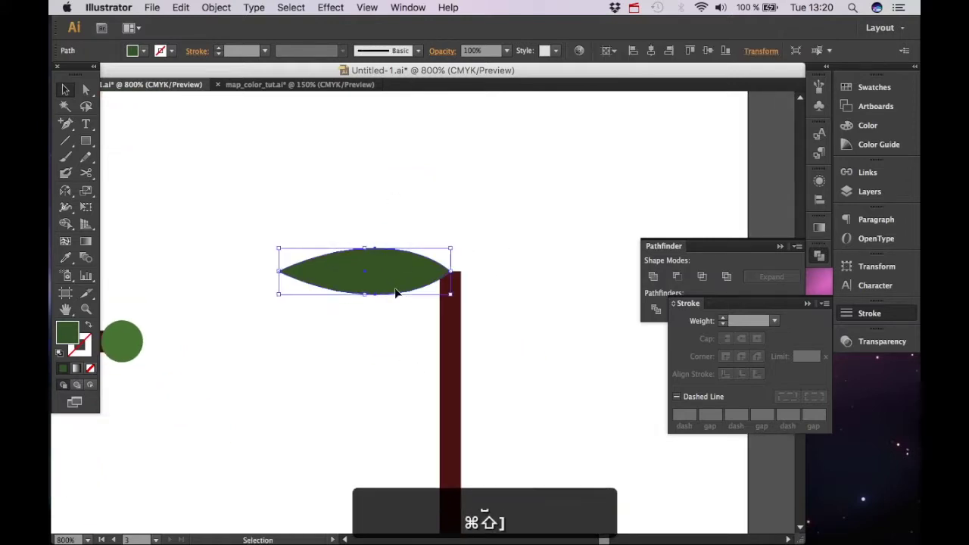
# Step: Duplicate the palm leaf, angle the copy down to the left and join its tip to the trunk top
pyautogui.moveTo(396, 292); pyautogui.dragTo(365, 400)
pyautogui.moveTo(426, 353); pyautogui.dragTo(397, 322)
pyautogui.moveTo(335, 373); pyautogui.dragTo(388, 326)
pyautogui.click(469, 307)
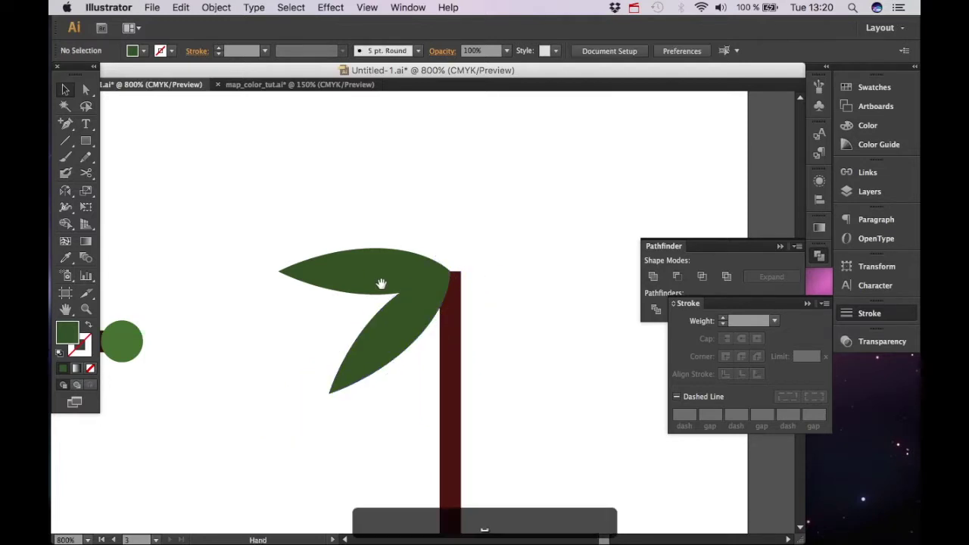
# Step: Add a third palm leaf angled up to the left, with its inner tip meeting the others at the trunk top
pyautogui.moveTo(380, 283); pyautogui.dragTo(381, 329)
pyautogui.moveTo(396, 382); pyautogui.dragTo(363, 219)
pyautogui.moveTo(439, 170); pyautogui.dragTo(411, 301)
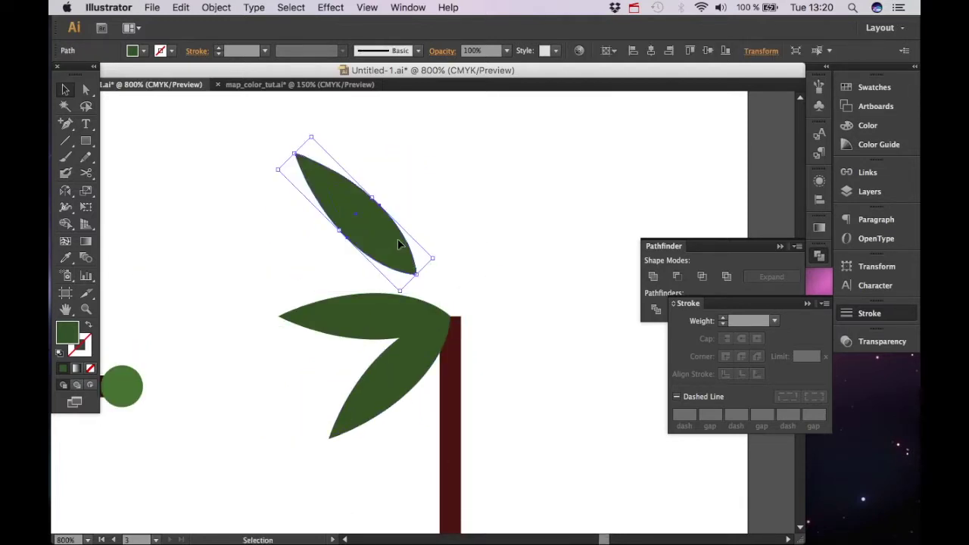
pyautogui.moveTo(396, 238); pyautogui.dragTo(430, 280)
pyautogui.click(487, 252)
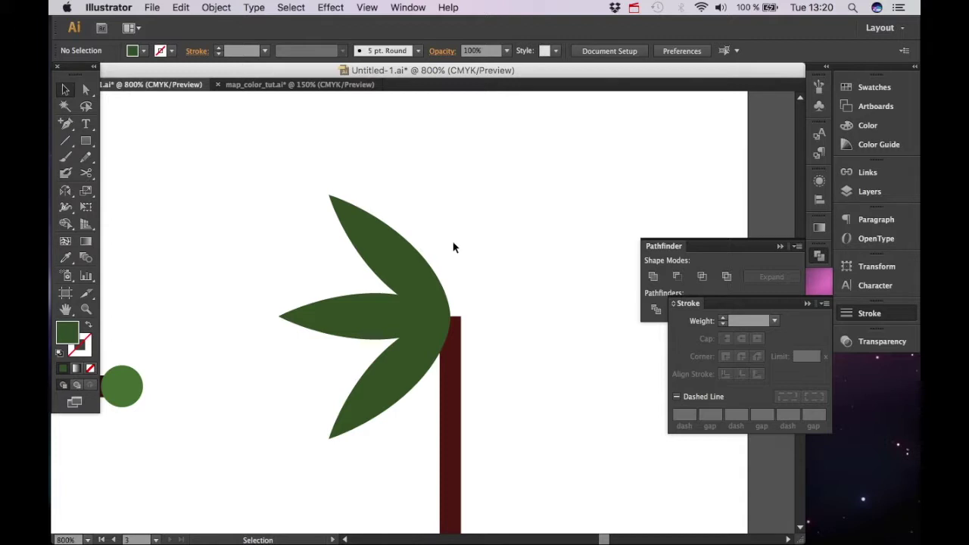
# Step: Copy and paste the three palm leaves together
pyautogui.keyDown('shift'); pyautogui.click(409, 286); pyautogui.keyUp('shift')
pyautogui.keyDown('shift'); pyautogui.click(379, 320); pyautogui.keyUp('shift')
pyautogui.keyDown('shift'); pyautogui.click(389, 381); pyautogui.keyUp('shift')
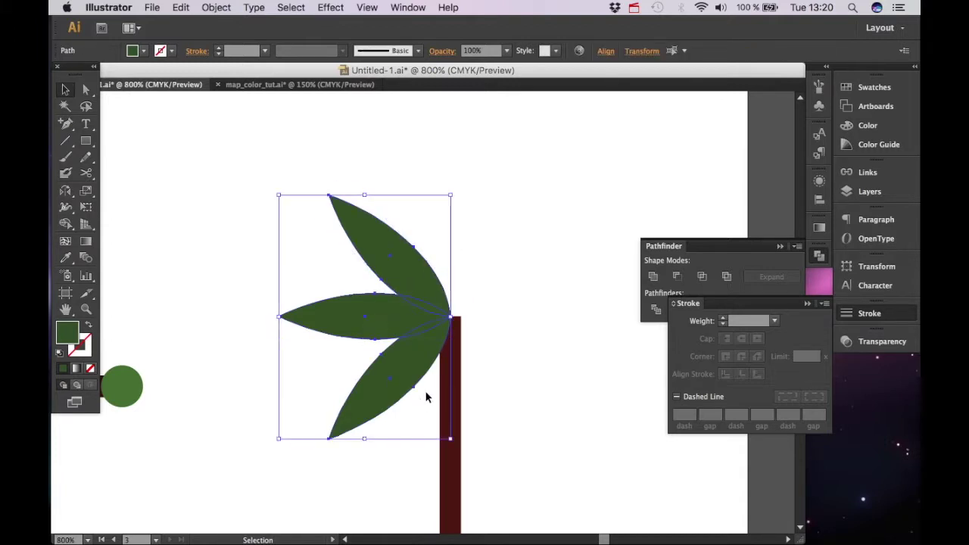
pyautogui.press('a')
pyautogui.press('super+c')
pyautogui.press('super+v')
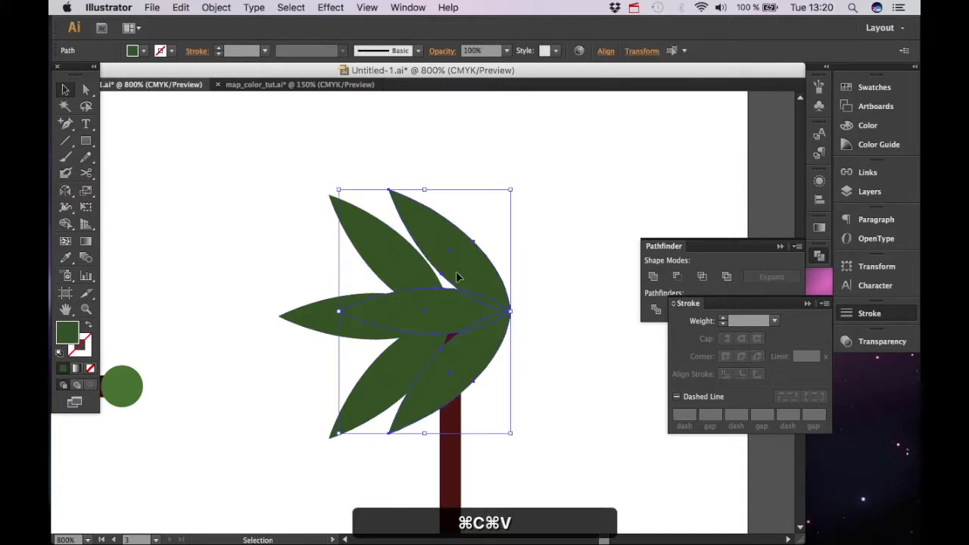
# Step: Reflect the pasted leaves across the vertical axis and attach them to the right side of the trunk top
pyautogui.rightClick(458, 276)
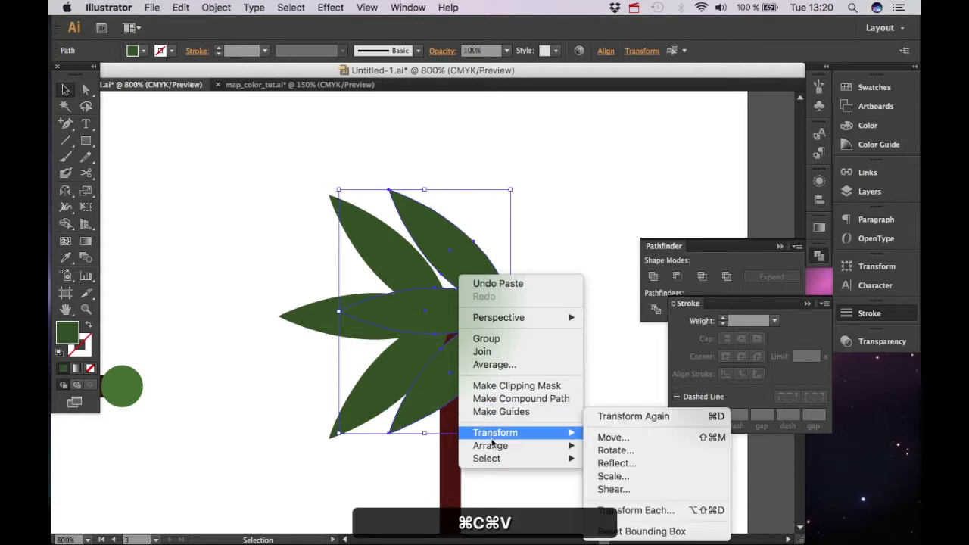
pyautogui.moveTo(490, 447)
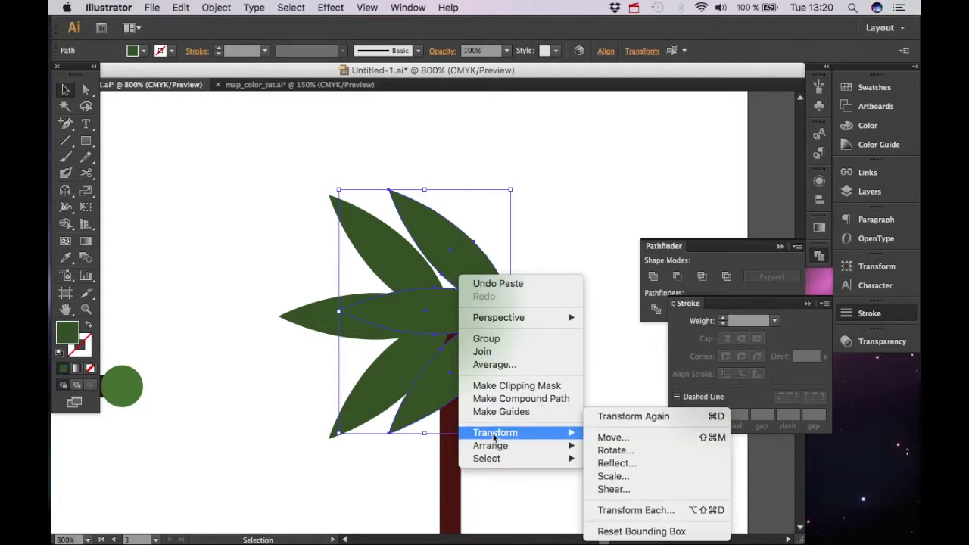
pyautogui.click(672, 462)
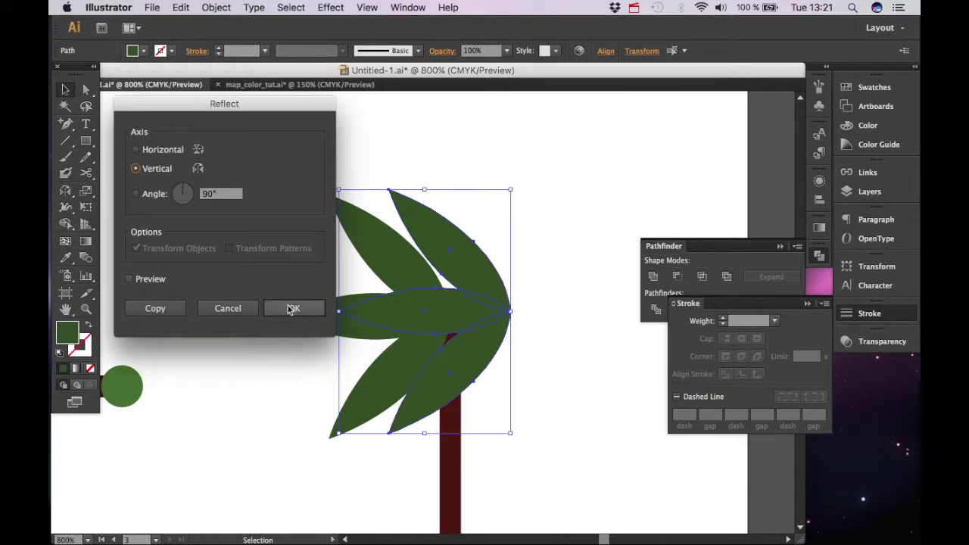
pyautogui.click(291, 309)
pyautogui.moveTo(339, 311); pyautogui.dragTo(450, 322)
pyautogui.click(420, 206)
# Step: Compare the palm's size and shape with the other trees and plants on the artboard
pyautogui.press('super+minus')
pyautogui.press('super+minus')
pyautogui.press('super+minus')
pyautogui.press('super+minus')
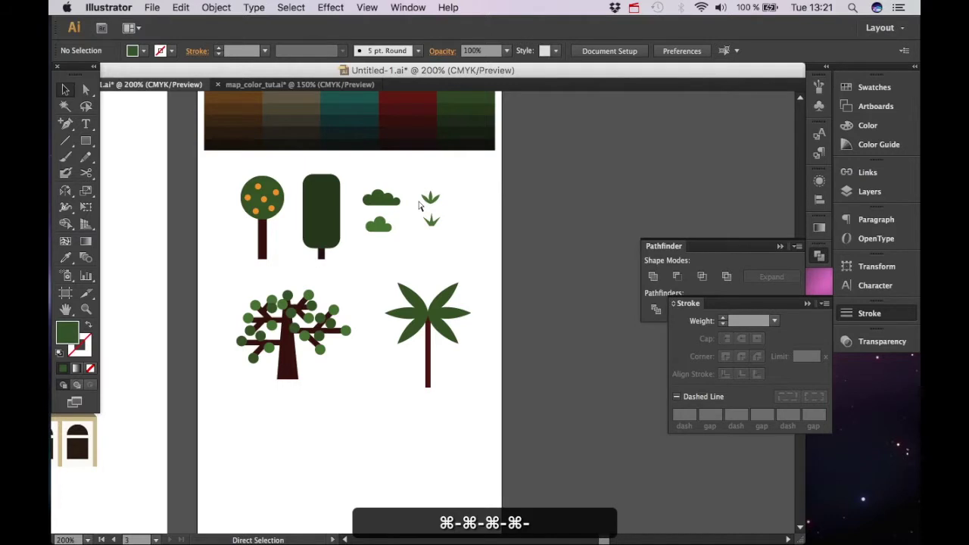
pyautogui.press('super+equal')
pyautogui.press('super+equal')
pyautogui.press('super+equal')
pyautogui.press('super+equal')
# Step: Rotate the palm's upper-right leaf closer to the horizontal and rejoin its inner tip to the trunk top
pyautogui.click(508, 313)
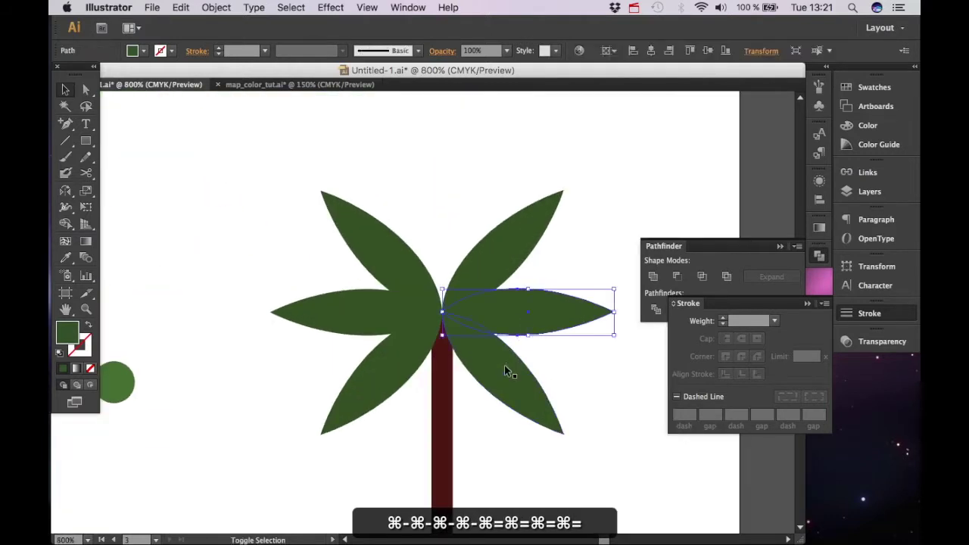
pyautogui.click(547, 267)
pyautogui.click(530, 231)
pyautogui.moveTo(588, 211); pyautogui.dragTo(598, 233)
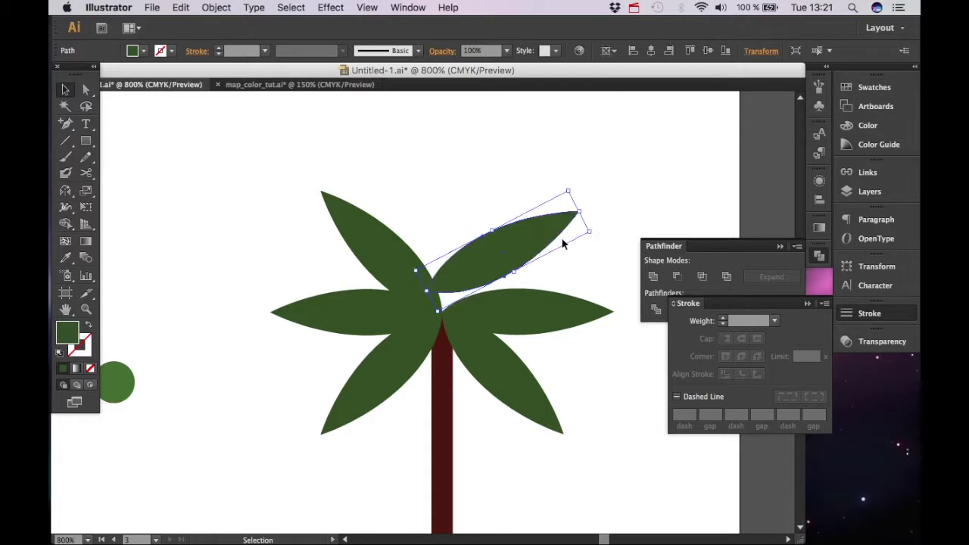
pyautogui.moveTo(538, 243); pyautogui.dragTo(554, 269)
pyautogui.click(521, 188)
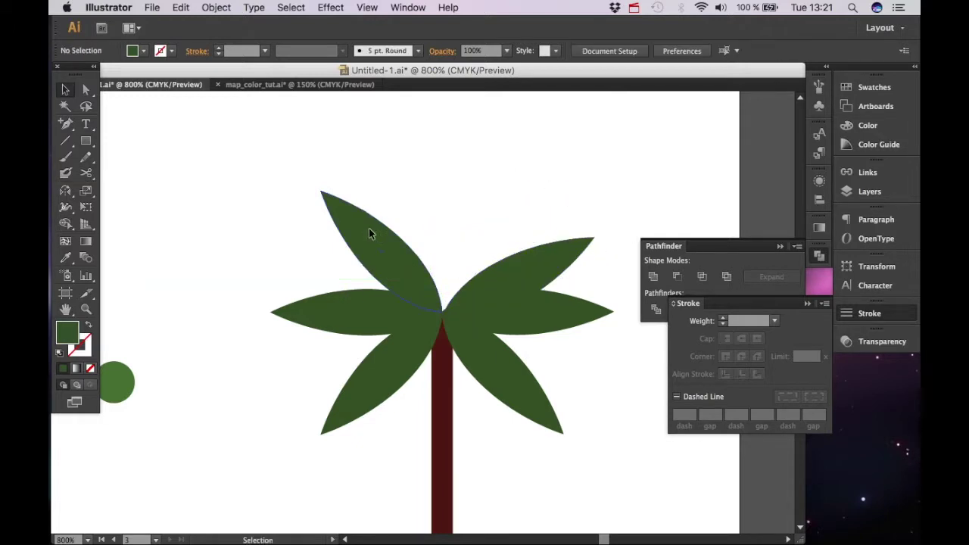
# Step: Lower the palm's upper-left leaf to match the one opposite and reattach its inner tip at the trunk top
pyautogui.click(368, 228)
pyautogui.moveTo(325, 166); pyautogui.dragTo(301, 183)
pyautogui.moveTo(409, 272); pyautogui.dragTo(378, 252)
pyautogui.click(471, 251)
pyautogui.press('space')
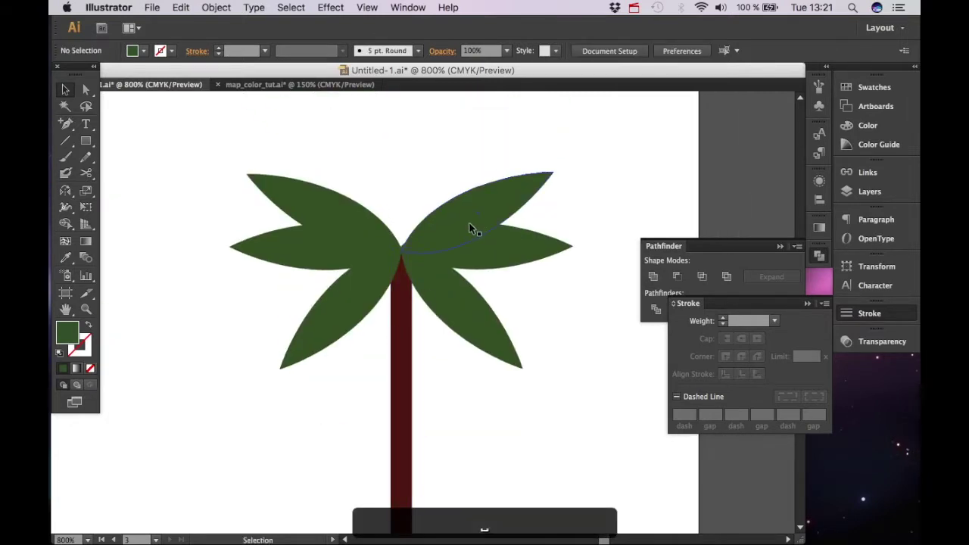
# Step: Add an upright copy of a leaf at the centre of the palm crown, its lower tip on the trunk top
pyautogui.moveTo(541, 256); pyautogui.dragTo(430, 225)
pyautogui.press('space')
pyautogui.moveTo(433, 484); pyautogui.dragTo(404, 249)
pyautogui.moveTo(391, 310); pyautogui.dragTo(383, 321)
pyautogui.press('shift+super+a')
pyautogui.press('super+minus')
pyautogui.press('super+minus')
pyautogui.press('super+minus')
pyautogui.press('super+minus')
pyautogui.press('super+minus')
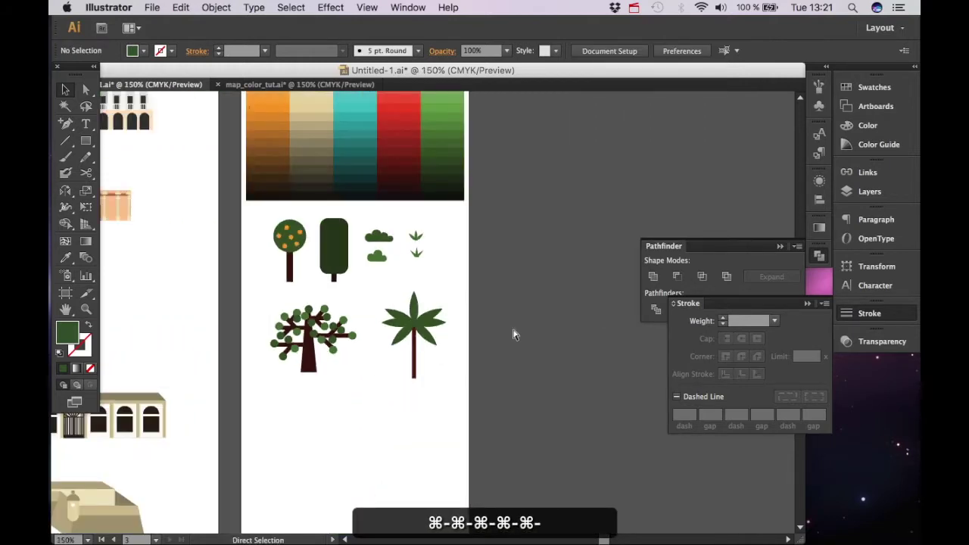
# Step: Shorten the palm's upright centre leaf from its outer tip, keeping its base at the trunk top
pyautogui.press('super+equal')
pyautogui.press('super+equal')
pyautogui.press('super+equal')
pyautogui.press('super+equal')
pyautogui.press('super+equal')
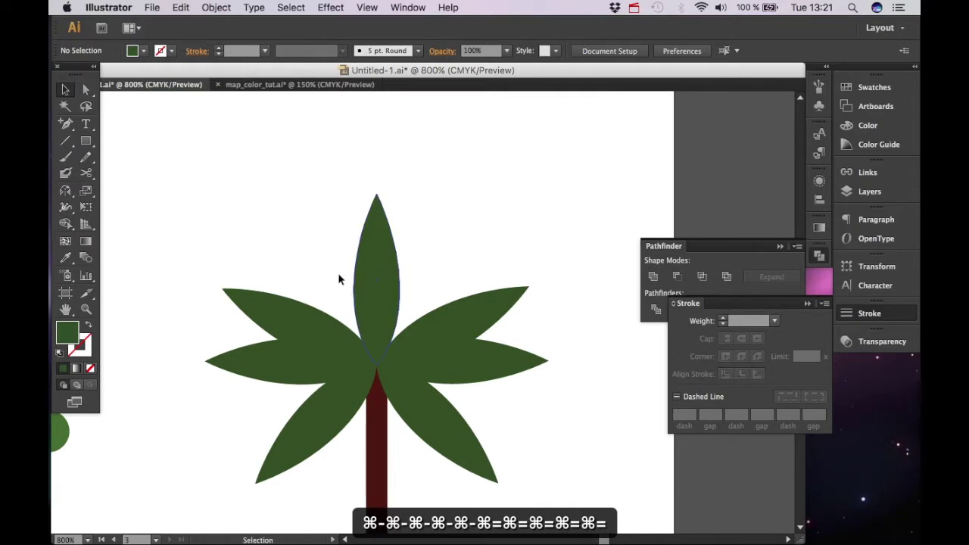
pyautogui.click(378, 270)
pyautogui.moveTo(377, 194); pyautogui.dragTo(376, 261)
pyautogui.click(503, 185)
pyautogui.press('space')
pyautogui.moveTo(447, 244); pyautogui.dragTo(456, 195)
# Step: Shorten the palm's upper-left and upper-right leaves to matching lengths, keeping their inner tips at the trunk top
pyautogui.click(280, 265)
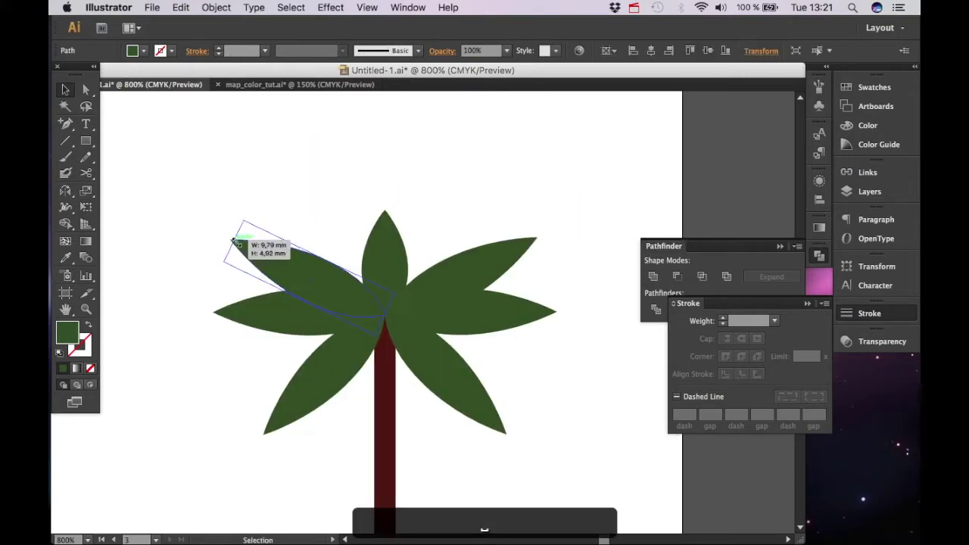
pyautogui.moveTo(235, 240); pyautogui.dragTo(308, 267)
pyautogui.moveTo(532, 239); pyautogui.dragTo(486, 264)
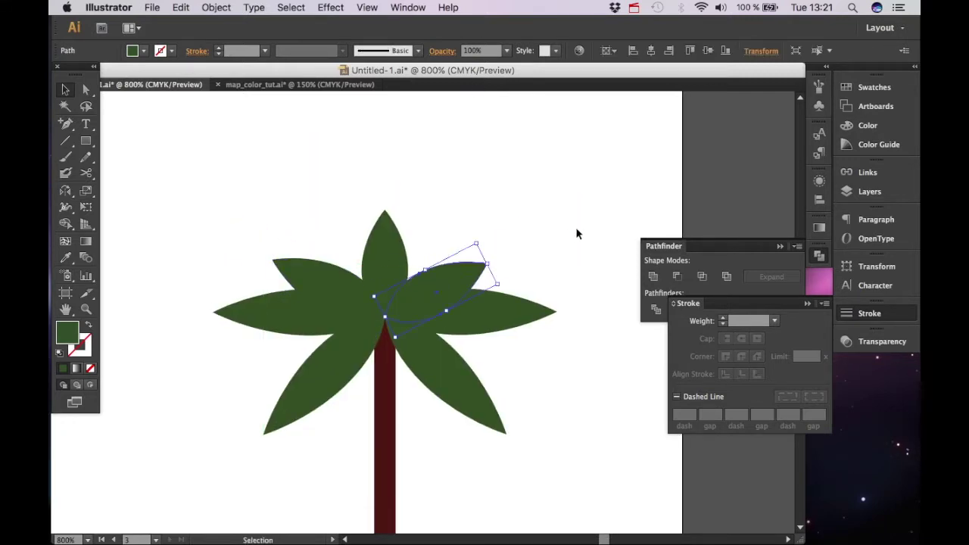
pyautogui.click(578, 231)
# Step: Scale down the palm's two lower leaves together so that they hang less far below the trunk top
pyautogui.press('space')
pyautogui.moveTo(433, 451); pyautogui.dragTo(450, 386)
pyautogui.click(458, 330)
pyautogui.keyDown('shift'); pyautogui.click(285, 322); pyautogui.keyUp('shift')
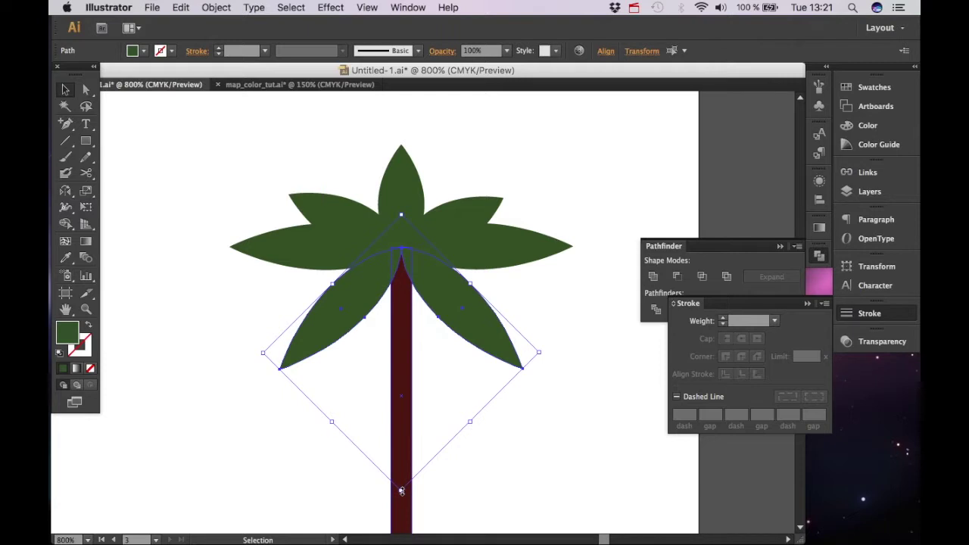
pyautogui.moveTo(399, 493); pyautogui.dragTo(400, 450)
pyautogui.click(496, 492)
# Step: Group all the leaves and the trunk of the finished palm tree
pyautogui.press('super+minus')
pyautogui.press('super+minus')
pyautogui.press('super+minus')
pyautogui.press('super+minus')
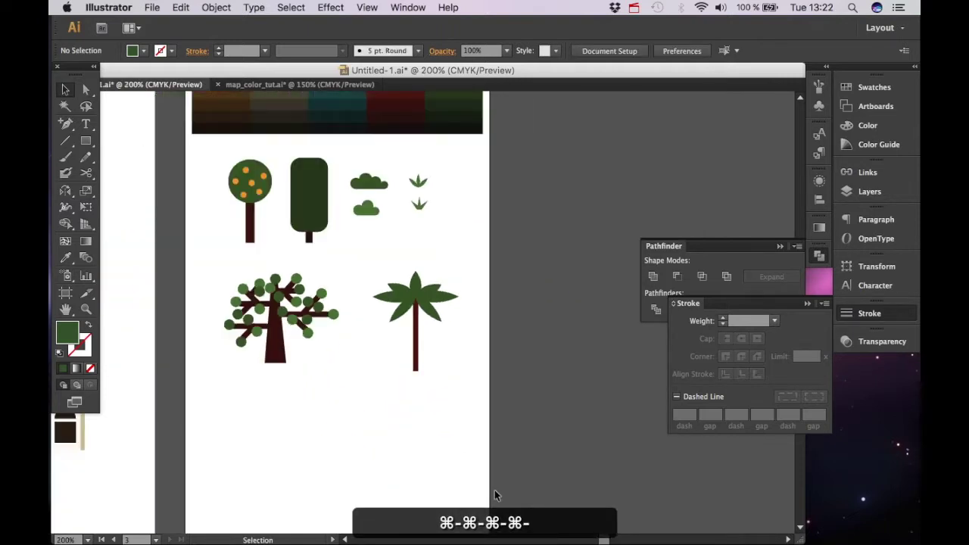
pyautogui.press('super+equal')
pyautogui.press('super+equal')
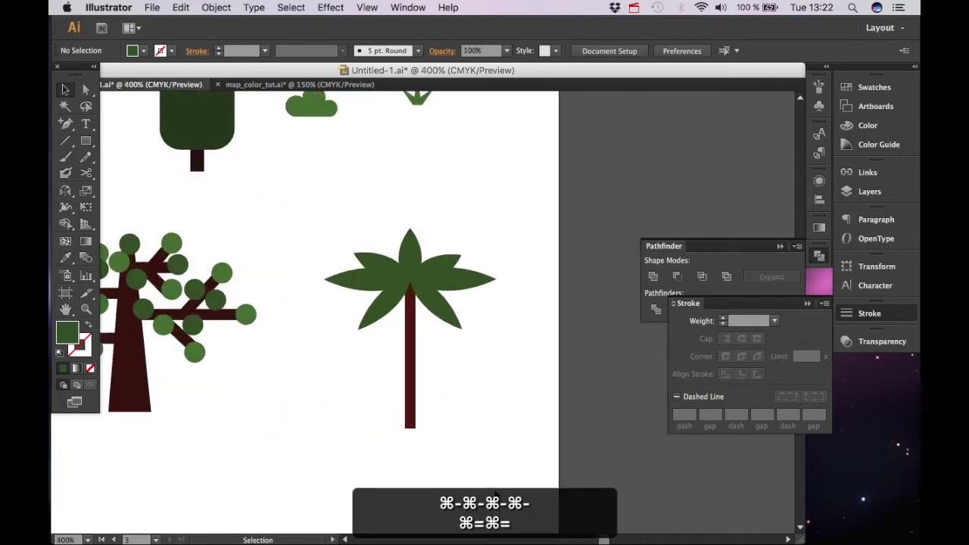
pyautogui.press('v')
pyautogui.moveTo(475, 428); pyautogui.dragTo(475, 428)
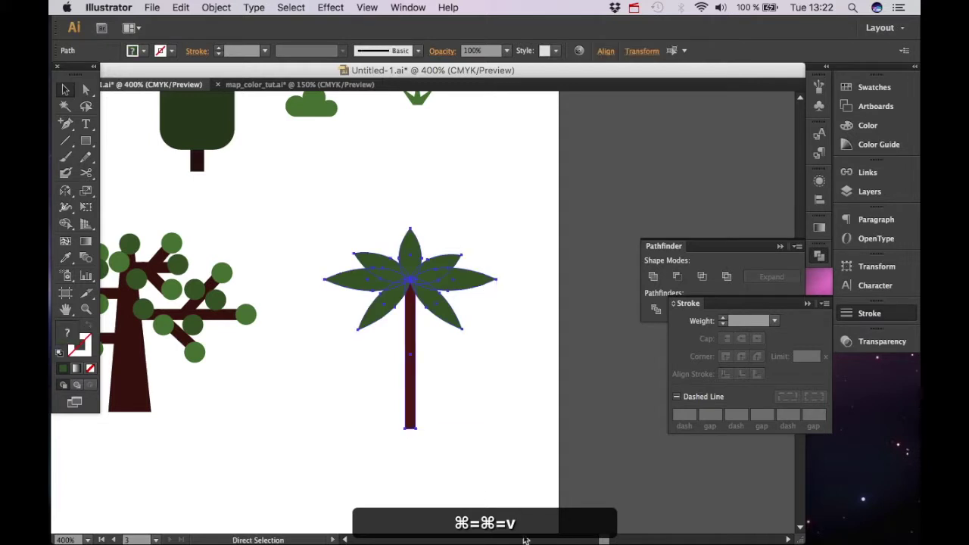
pyautogui.press('super+g')
pyautogui.click(348, 441)
# Step: Place a copy of the palm's trunk in the empty area below, between the branched tree and the palm
pyautogui.press('space')
pyautogui.moveTo(416, 376); pyautogui.dragTo(555, 283)
pyautogui.press('a')
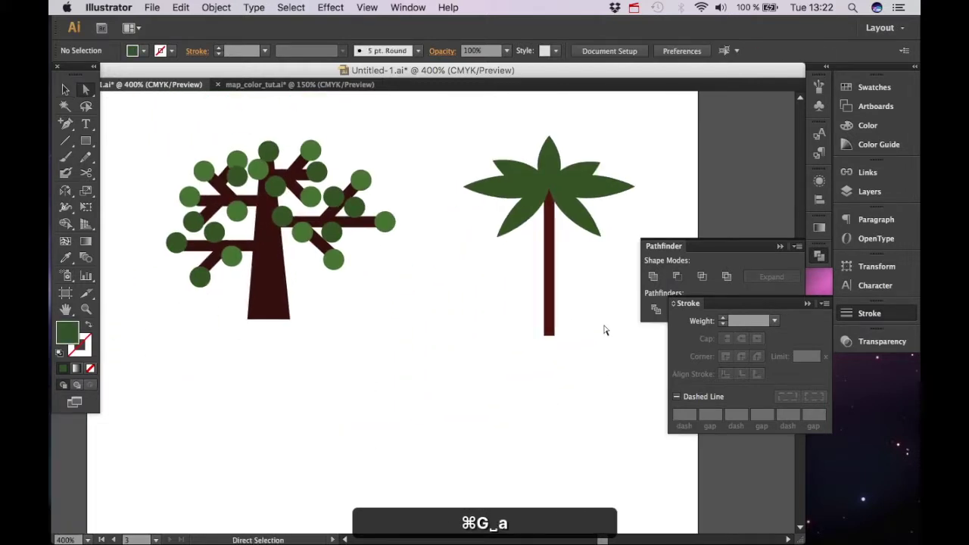
pyautogui.click(545, 311)
pyautogui.press('space')
pyautogui.moveTo(359, 349); pyautogui.dragTo(371, 335)
pyautogui.press('v')
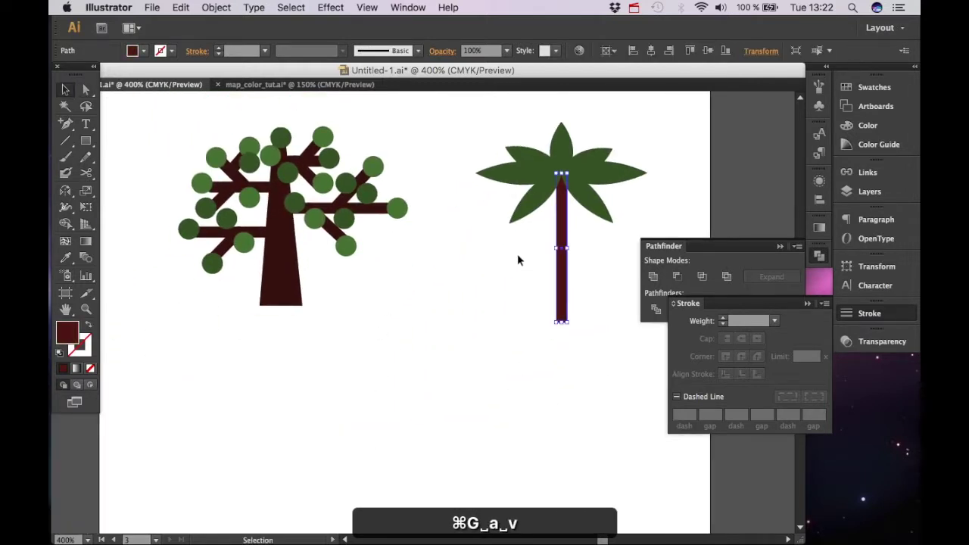
pyautogui.moveTo(557, 274); pyautogui.dragTo(420, 504)
pyautogui.click(489, 459)
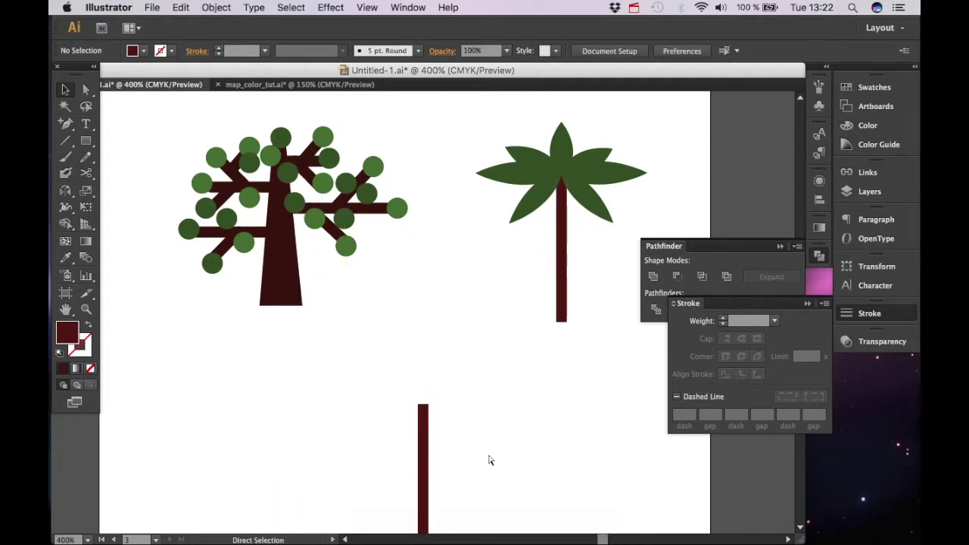
# Step: Draw a curved leaf about 8 by 5.7 mm with the Pen tool, drooping leftward from the copied trunk's top
pyautogui.press('super+equal')
pyautogui.press('super+equal')
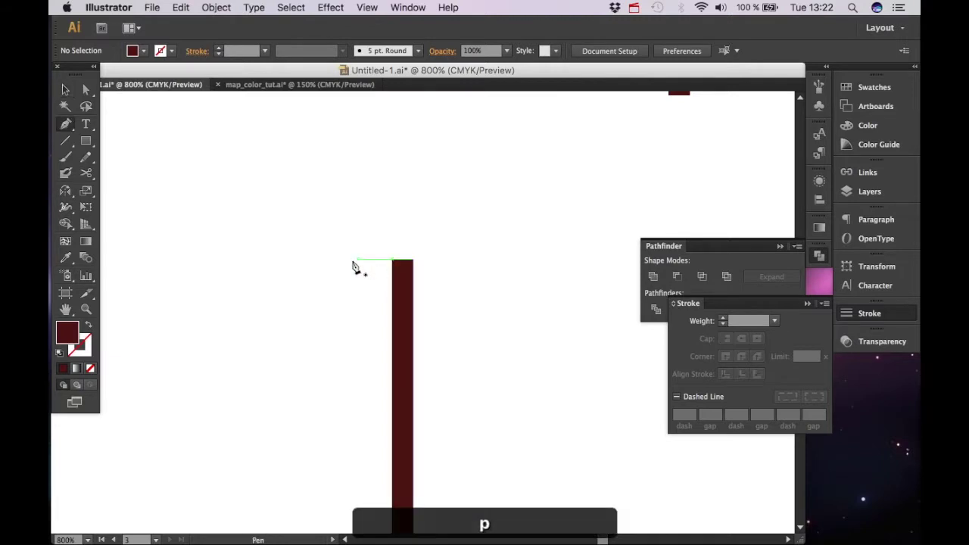
pyautogui.click(404, 263)
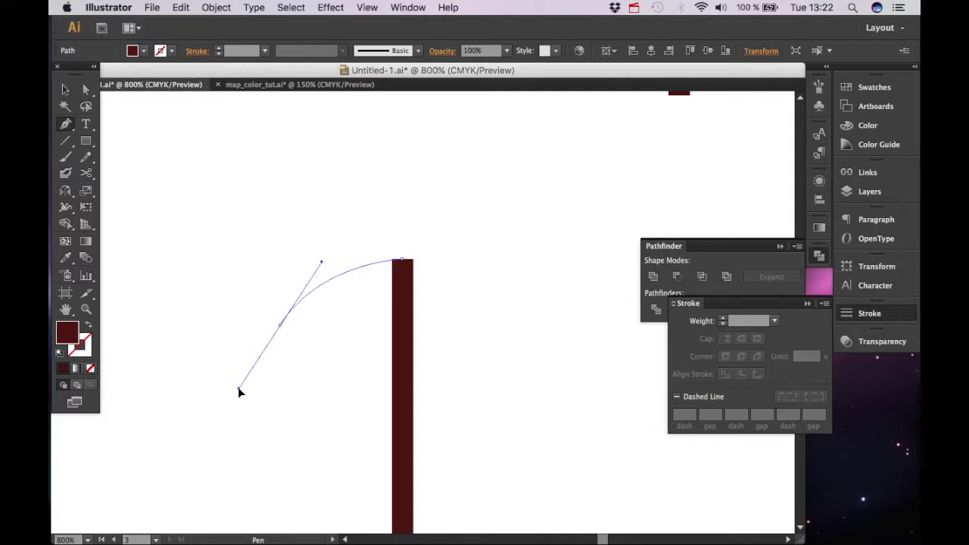
pyautogui.moveTo(238, 389)
pyautogui.mouseDown()
pyautogui.moveTo(233, 383)
pyautogui.moveTo(243, 398)
pyautogui.mouseUp()
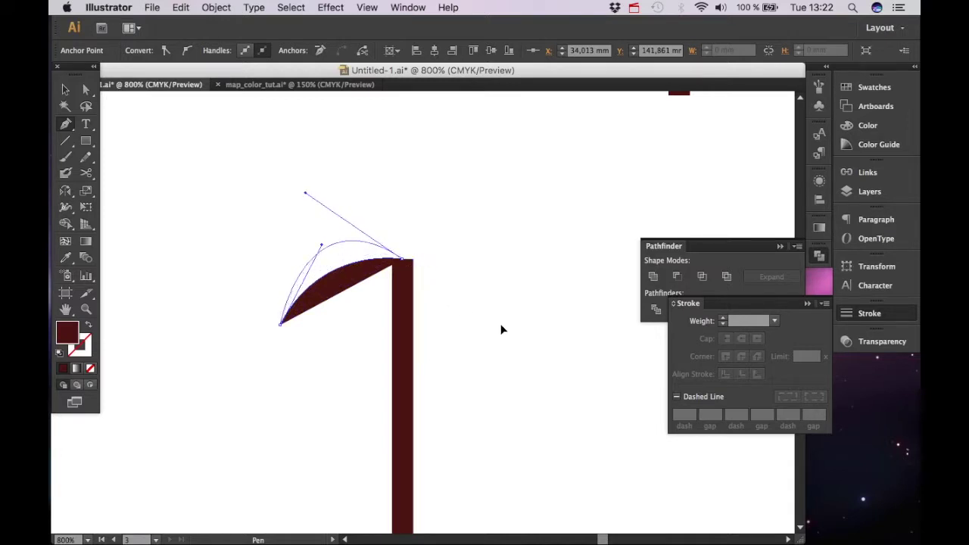
pyautogui.moveTo(506, 330); pyautogui.dragTo(506, 336)
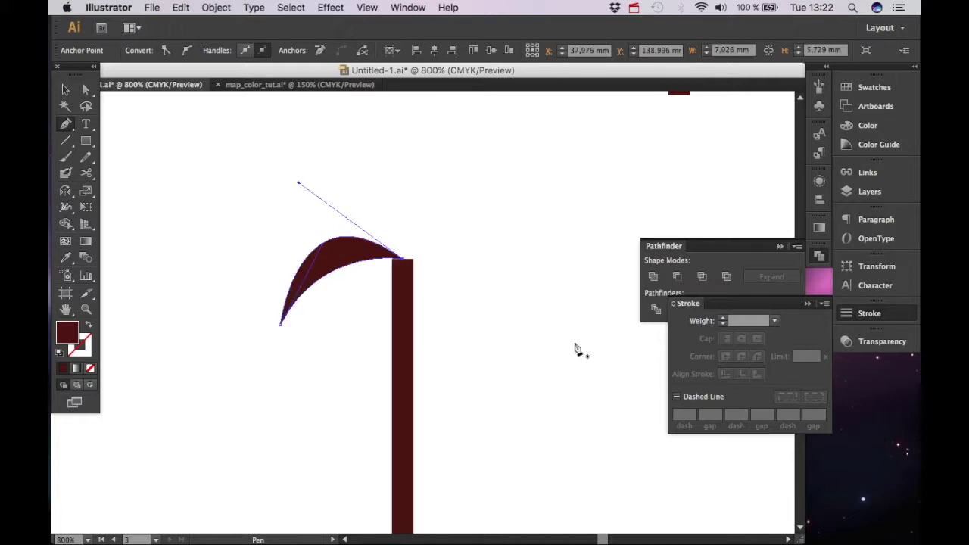
# Step: Fill the curved leaf with the lighter green sampled from a round leaf of the branched tree
pyautogui.press('super+minus')
pyautogui.press('super+minus')
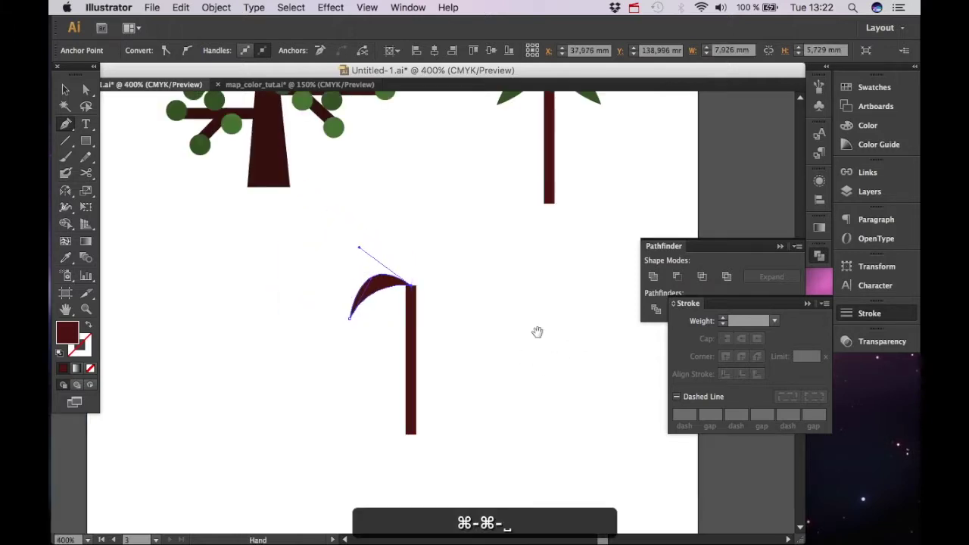
pyautogui.press('i')
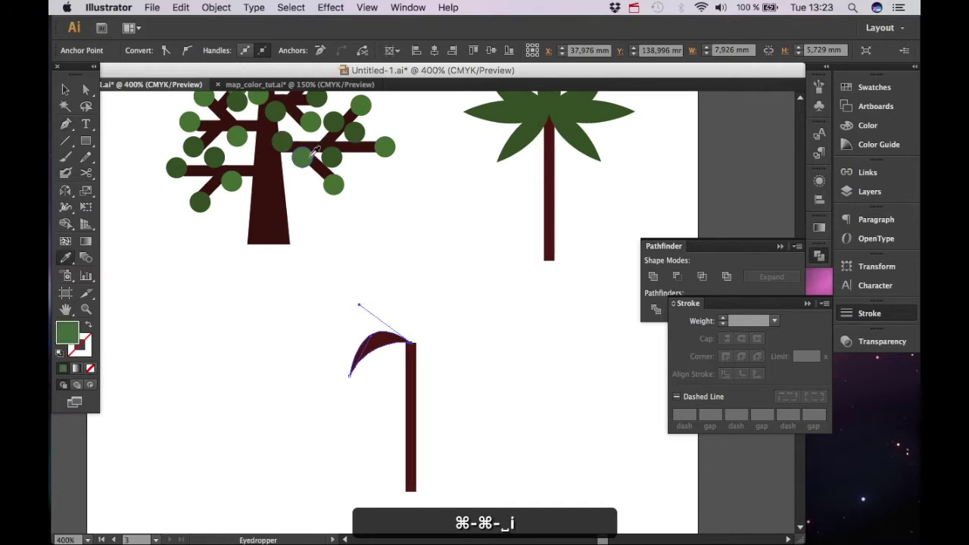
pyautogui.click(311, 154)
pyautogui.press('v')
pyautogui.click(488, 415)
# Step: Raise the curved leaf's upper edge by adjusting the direction handle of its anchor at the trunk
pyautogui.press('super+equal')
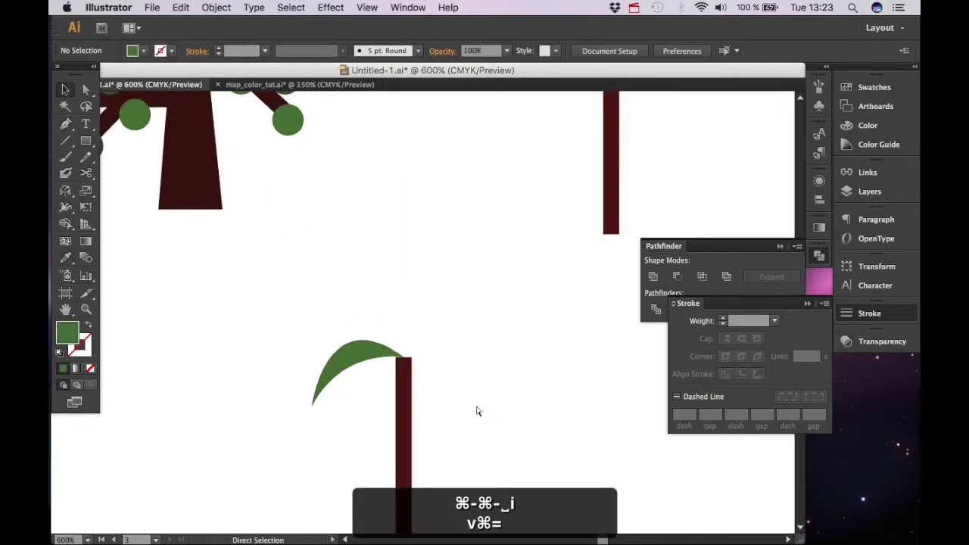
pyautogui.press('super+equal')
pyautogui.press('super+equal')
pyautogui.moveTo(437, 380); pyautogui.dragTo(503, 239)
pyautogui.press('a')
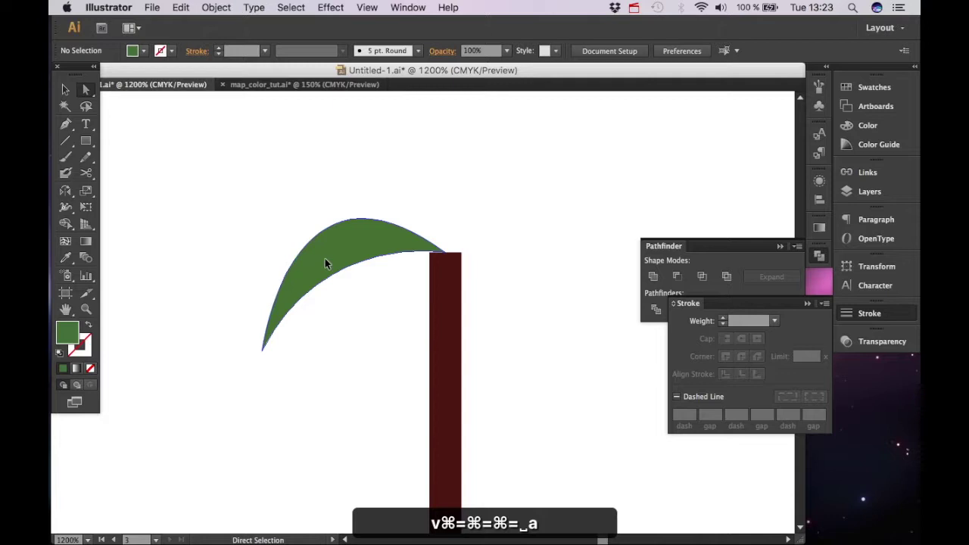
pyautogui.click(325, 259)
pyautogui.press('a')
pyautogui.click(445, 252)
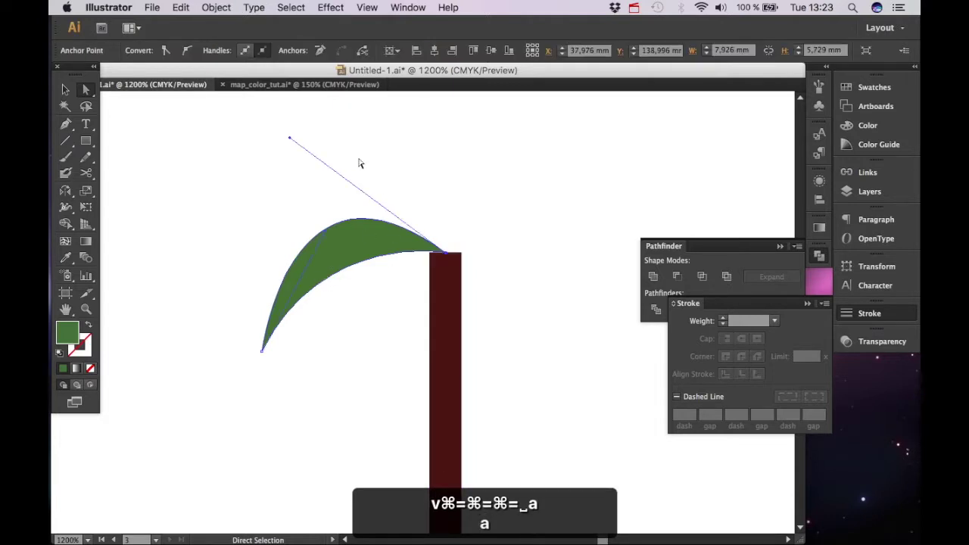
pyautogui.moveTo(296, 133); pyautogui.dragTo(298, 135)
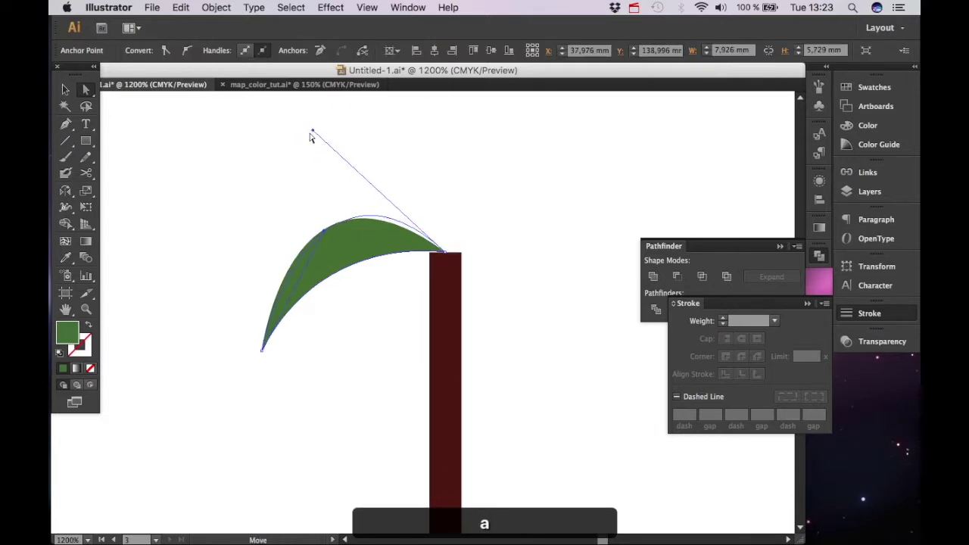
# Step: Add an anchor point on the curved leaf's upper edge and shape a rounder arch through it
pyautogui.press('p')
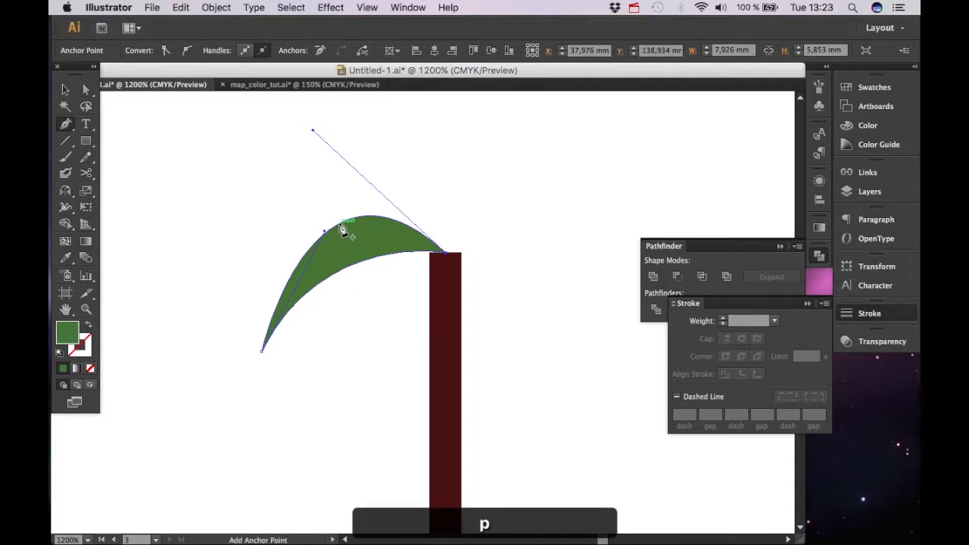
pyautogui.click(340, 225)
pyautogui.press('a')
pyautogui.moveTo(340, 224); pyautogui.dragTo(366, 209)
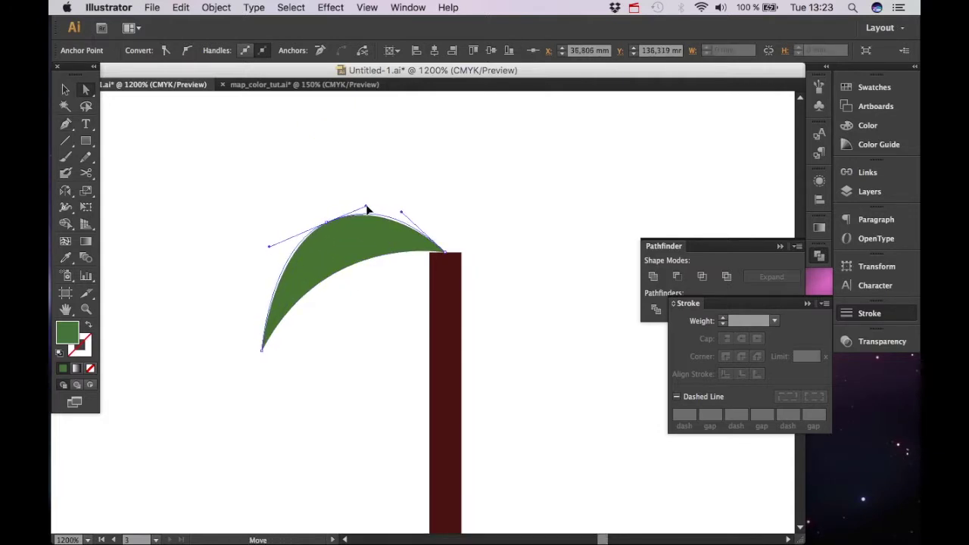
# Step: Rotate the curved leaf slightly downward and rejoin its inner tip to the trunk top
pyautogui.press('v')
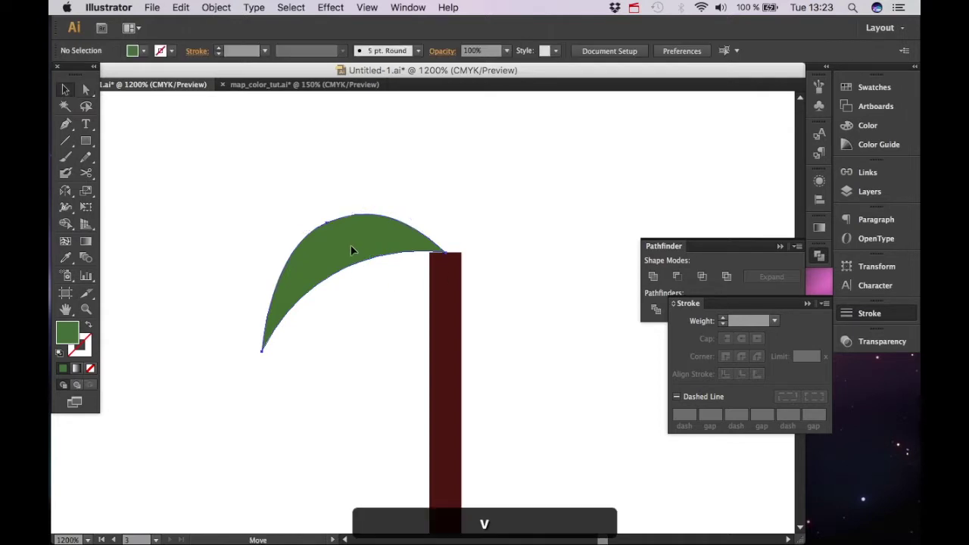
pyautogui.click(353, 242)
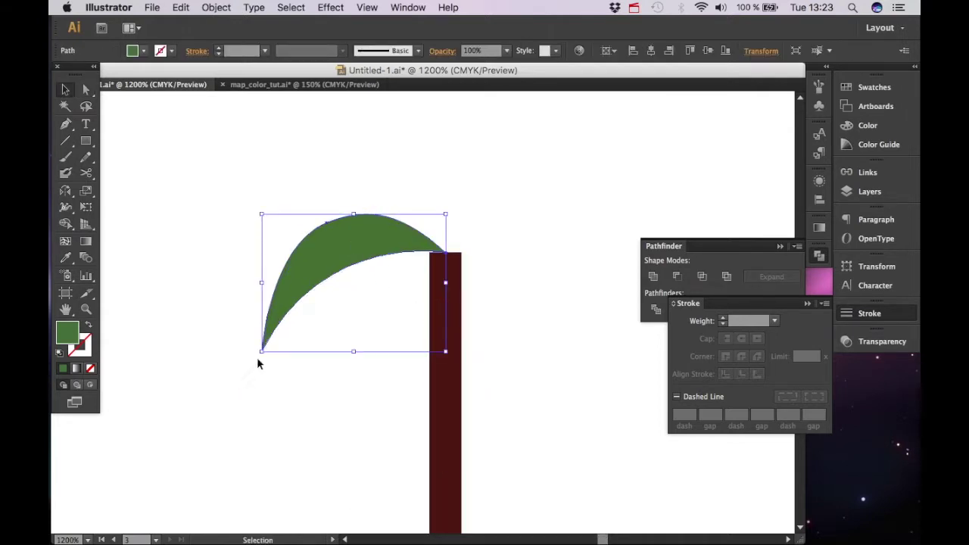
pyautogui.moveTo(254, 358); pyautogui.dragTo(261, 368)
pyautogui.moveTo(331, 248); pyautogui.dragTo(334, 254)
pyautogui.click(545, 241)
# Step: Draw a second green arched leaf with the Pen tool, drooping to the right from the trunk top
pyautogui.press('super+minus')
pyautogui.press('super+minus')
pyautogui.press('super+minus')
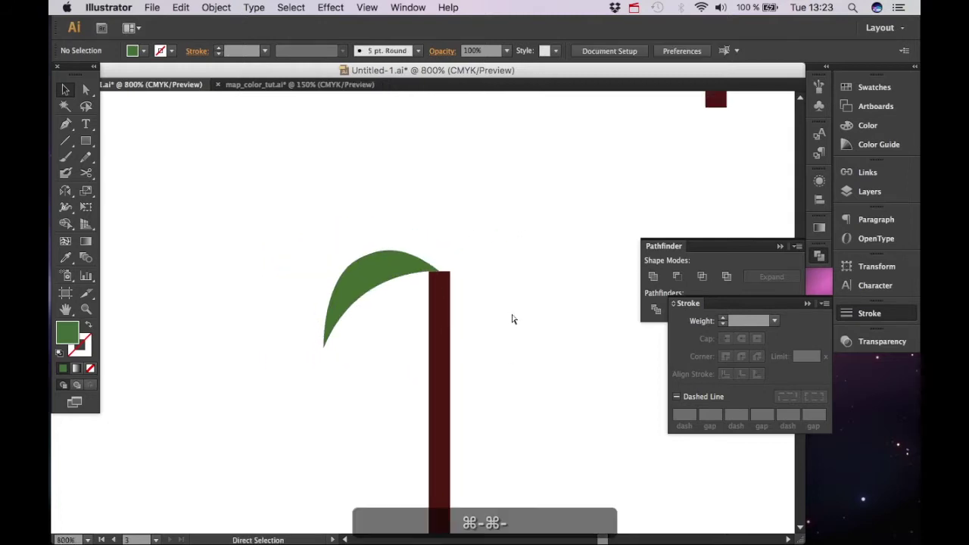
pyautogui.press('super+equal')
pyautogui.scroll(3, 529, 296)
pyautogui.press('p')
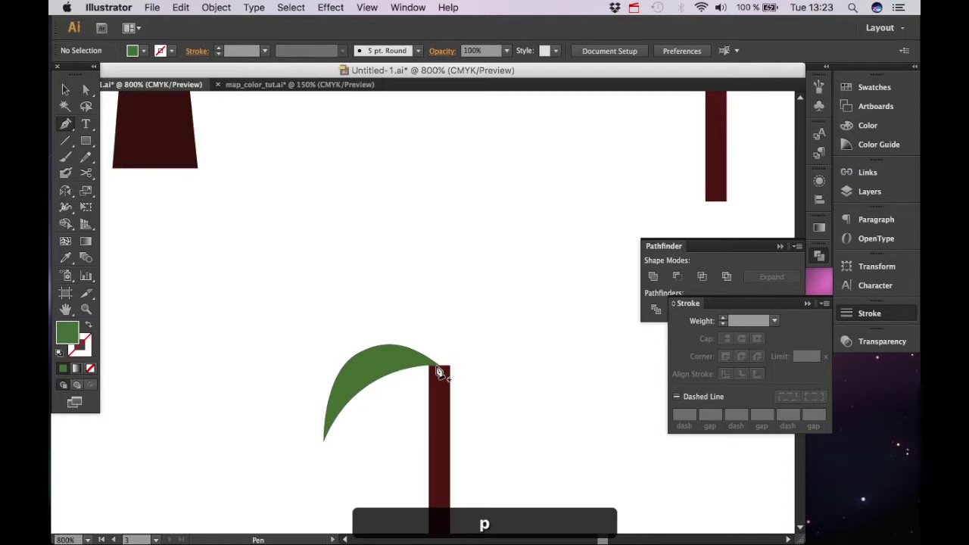
pyautogui.click(436, 367)
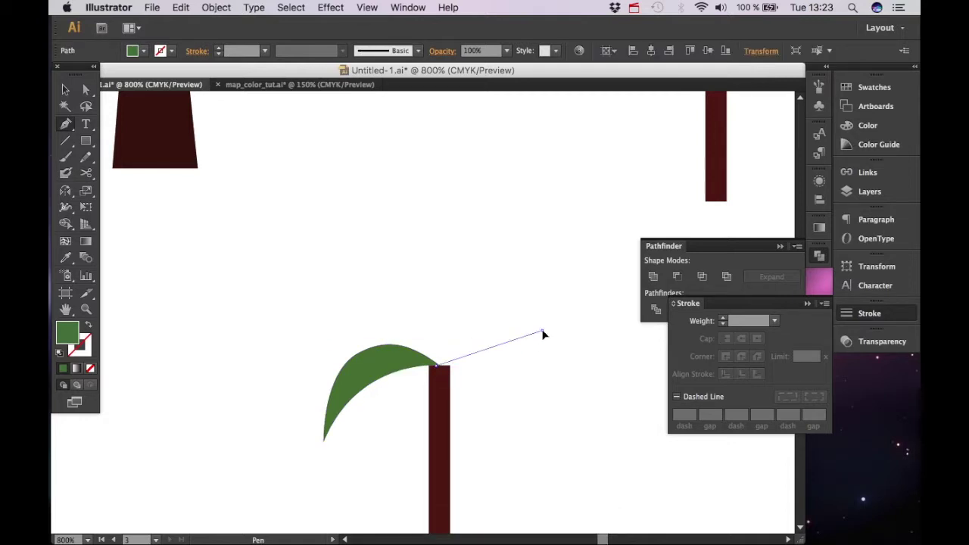
pyautogui.press('super+z')
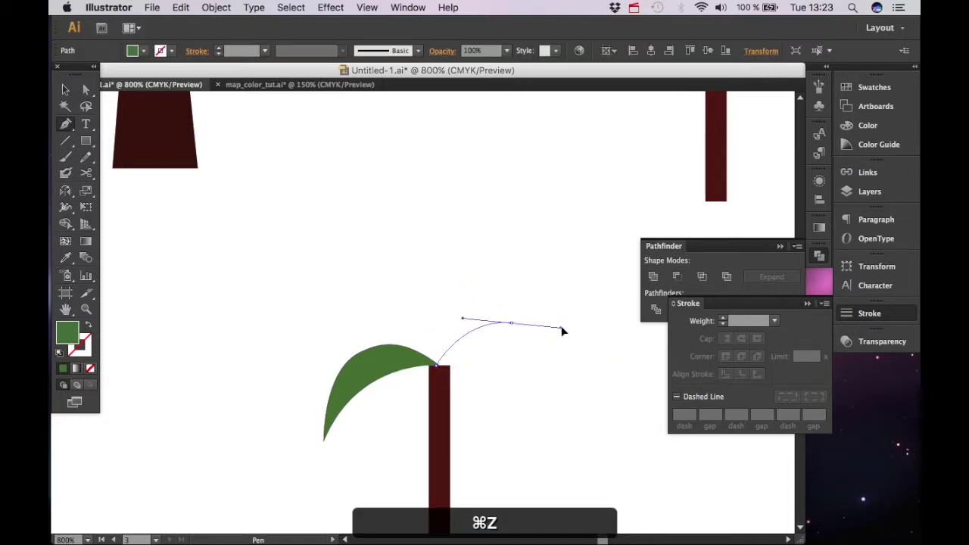
pyautogui.moveTo(562, 331); pyautogui.dragTo(563, 327)
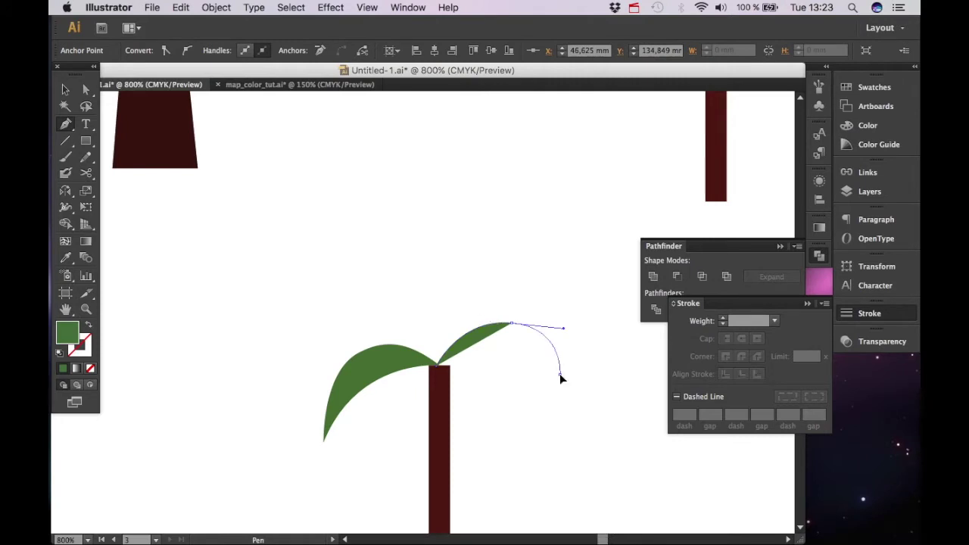
pyautogui.click(559, 373)
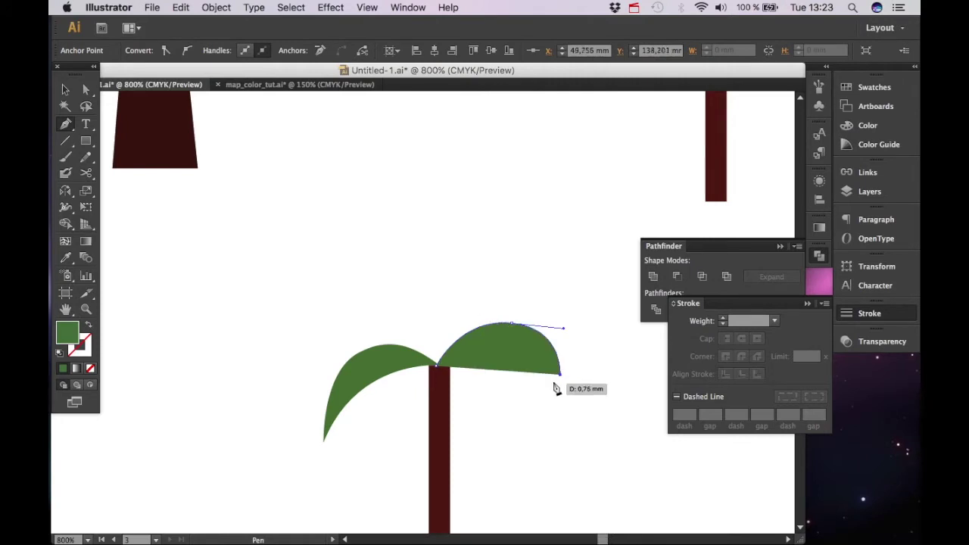
pyautogui.click(438, 367)
pyautogui.press('super+z')
pyautogui.moveTo(438, 366); pyautogui.dragTo(359, 402)
pyautogui.press('a')
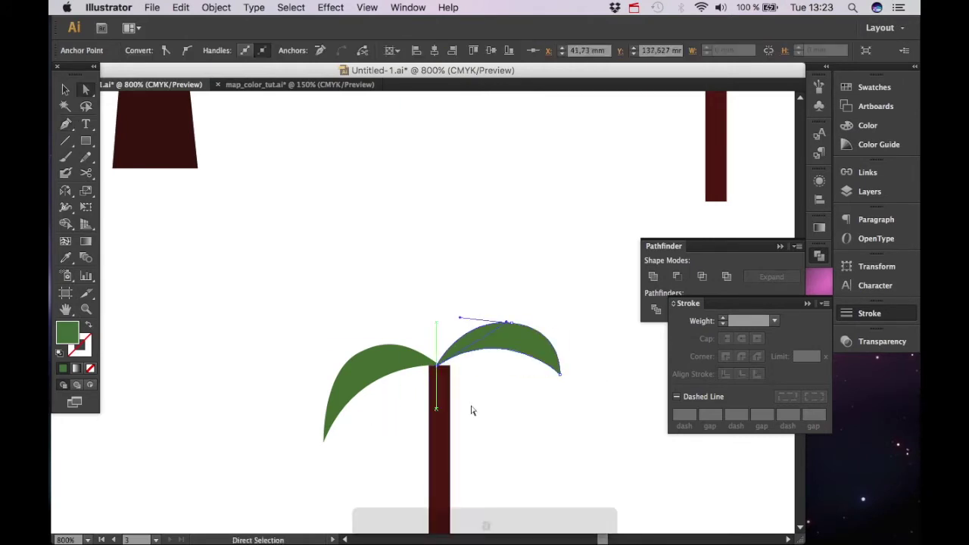
pyautogui.press('v')
pyautogui.click(471, 408)
# Step: Draw a third green leaf with the Pen tool, arching up and to the left from the trunk top
pyautogui.moveTo(444, 396); pyautogui.dragTo(427, 338)
pyautogui.press('p')
pyautogui.click(421, 306)
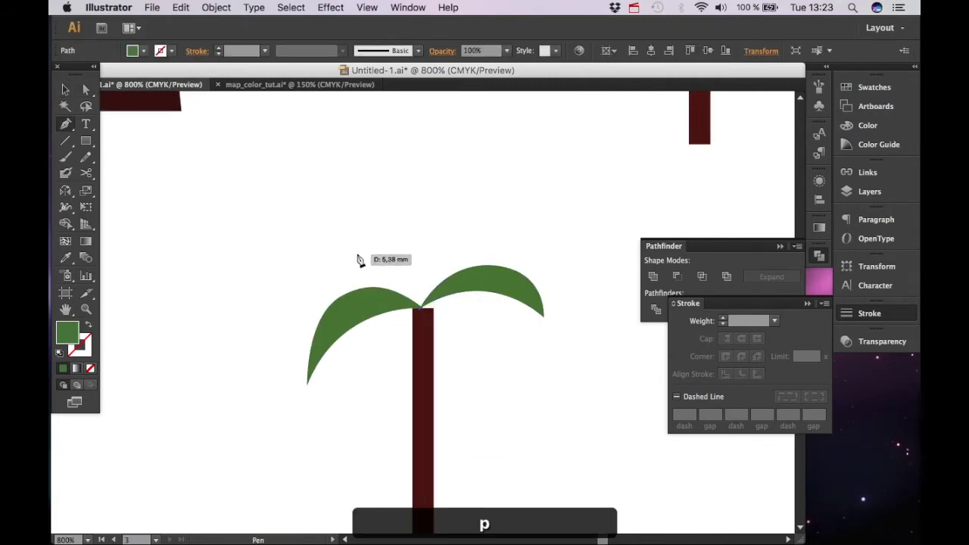
pyautogui.moveTo(370, 255); pyautogui.dragTo(324, 242)
pyautogui.click(296, 277)
pyautogui.moveTo(393, 222); pyautogui.dragTo(437, 236)
pyautogui.click(421, 307)
# Step: Refine the upper-left leaf by repositioning its outer tip, lower-edge curve handle and upper-edge anchor
pyautogui.press('a')
pyautogui.click(371, 254)
pyautogui.moveTo(324, 242); pyautogui.dragTo(330, 251)
pyautogui.moveTo(295, 277); pyautogui.dragTo(304, 262)
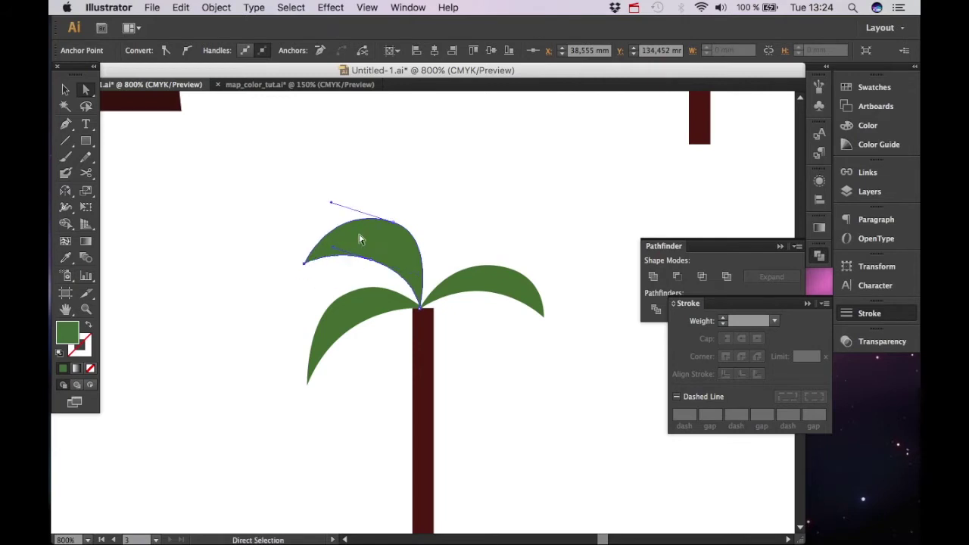
pyautogui.moveTo(393, 222); pyautogui.dragTo(393, 227)
pyautogui.click(432, 207)
# Step: Draw a fourth, smaller green leaf with the Pen tool, drooping to the lower right from the trunk top
pyautogui.moveTo(459, 322); pyautogui.dragTo(440, 307)
pyautogui.press('super+equal')
pyautogui.press('super+equal')
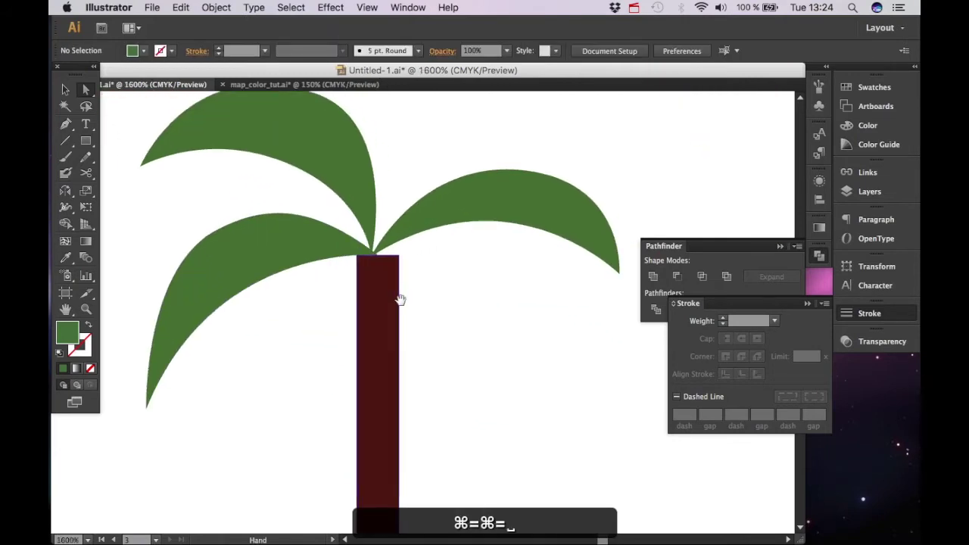
pyautogui.press('p')
pyautogui.click(374, 256)
pyautogui.click(551, 297)
pyautogui.press('super+z')
pyautogui.moveTo(494, 261); pyautogui.dragTo(547, 295)
pyautogui.click(513, 340)
pyautogui.moveTo(375, 254); pyautogui.dragTo(245, 244)
# Step: Refine the lower-right leaf by lowering its outer tip and adjusting its upper-edge curve handle
pyautogui.press('a')
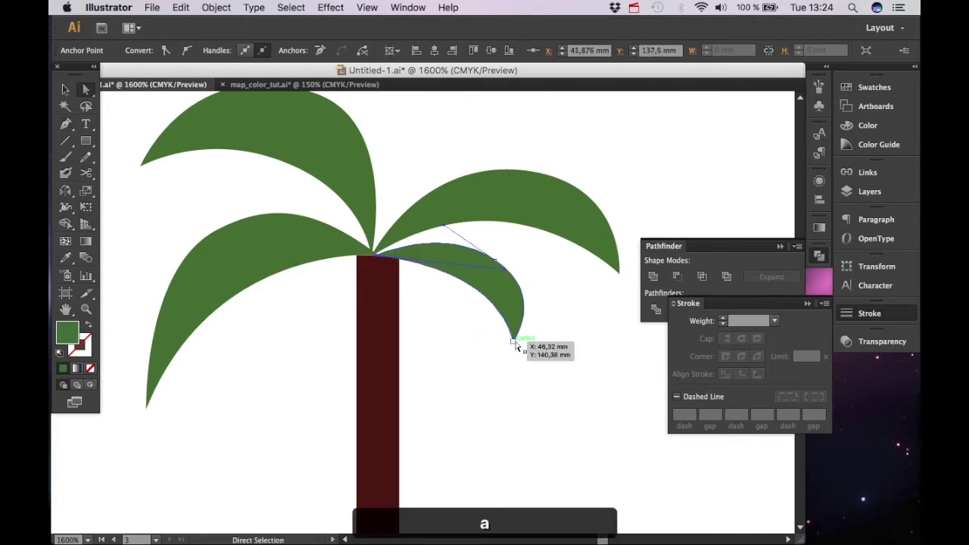
pyautogui.moveTo(513, 340); pyautogui.dragTo(518, 349)
pyautogui.moveTo(547, 296); pyautogui.dragTo(550, 294)
pyautogui.click(478, 332)
pyautogui.click(337, 252)
# Step: Draw a fifth green leaf with the Pen tool, arching up and to the right from the trunk top
pyautogui.press('super+minus')
pyautogui.press('super+minus')
pyautogui.press('super+minus')
pyautogui.press('super+minus')
pyautogui.press('super+minus')
pyautogui.press('super+minus')
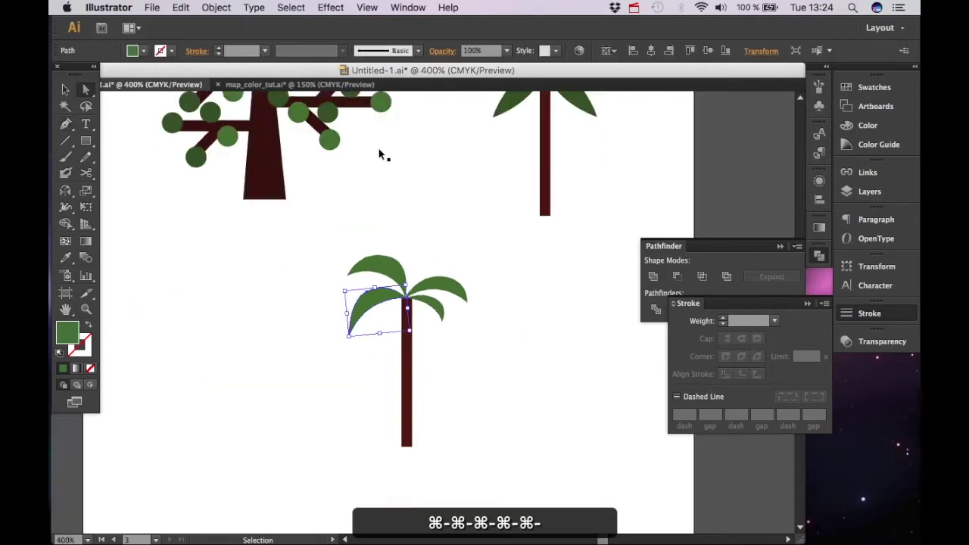
pyautogui.press('super+equal')
pyautogui.press('super+equal')
pyautogui.press('super+equal')
pyautogui.press('super+equal')
pyautogui.press('super+equal')
pyautogui.press('super+equal')
pyautogui.press('p')
pyautogui.click(404, 328)
pyautogui.moveTo(480, 157); pyautogui.dragTo(583, 156)
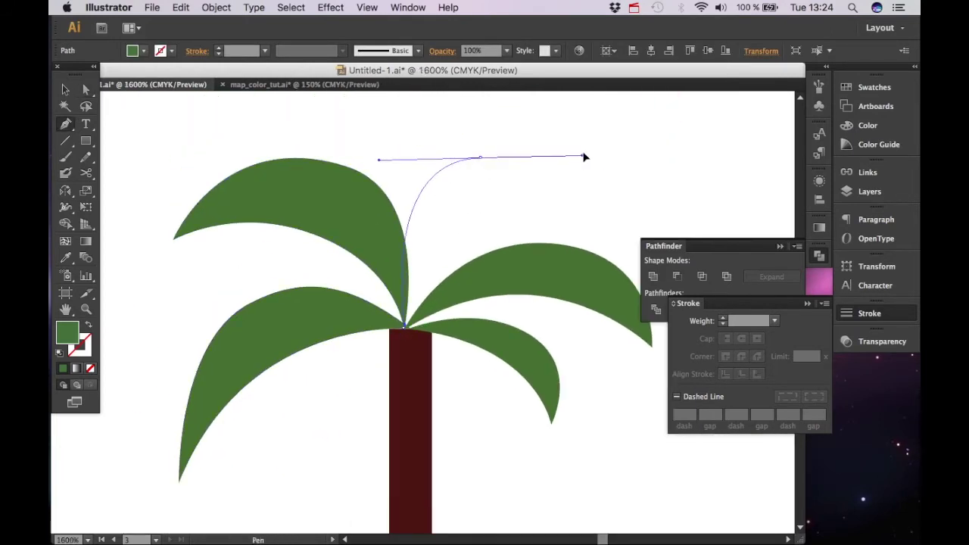
pyautogui.press('super+z')
pyautogui.moveTo(470, 177); pyautogui.dragTo(546, 135)
pyautogui.click(559, 197)
pyautogui.moveTo(475, 232); pyautogui.dragTo(446, 268)
pyautogui.click(404, 328)
pyautogui.press('super+z')
# Step: Refine the upper-right leaf by shifting its outer tip outward and down and reshaping its top curve
pyautogui.press('super+equal')
pyautogui.press('super+equal')
pyautogui.press('a')
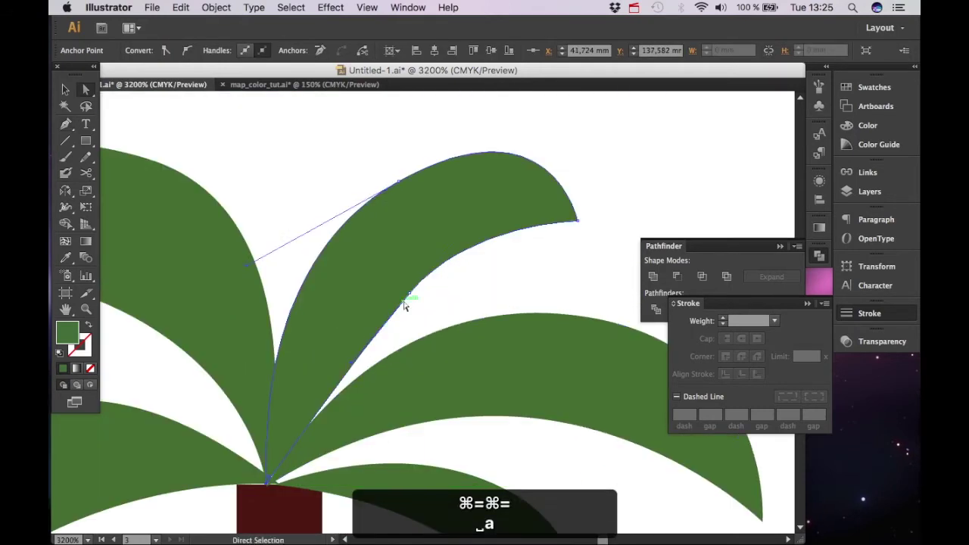
pyautogui.moveTo(577, 221); pyautogui.dragTo(586, 231)
pyautogui.moveTo(549, 102); pyautogui.dragTo(551, 119)
pyautogui.moveTo(552, 117); pyautogui.dragTo(529, 124)
pyautogui.click(527, 126)
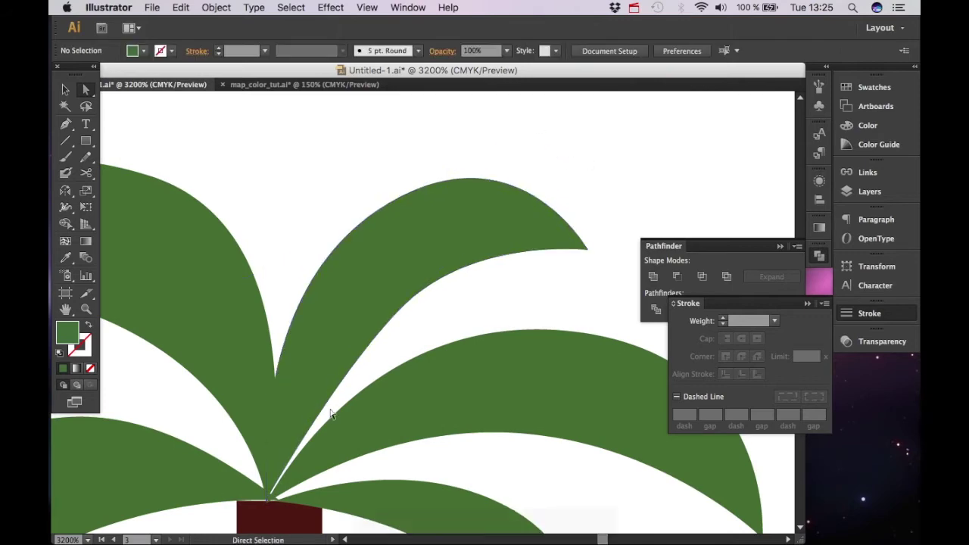
# Step: Rotate the lower-left leaf upward, keeping its inner tip at the trunk top
pyautogui.press('super+minus')
pyautogui.press('super+minus')
pyautogui.press('super+minus')
pyautogui.press('super+minus')
pyautogui.press('super+minus')
pyautogui.press('super+minus')
pyautogui.press('super+minus')
pyautogui.press('super+minus')
pyautogui.press('super+equal')
pyautogui.press('super+equal')
pyautogui.press('super+equal')
pyautogui.press('super+equal')
pyautogui.press('super+equal')
pyautogui.press('super+equal')
pyautogui.press('v')
pyautogui.click(363, 306)
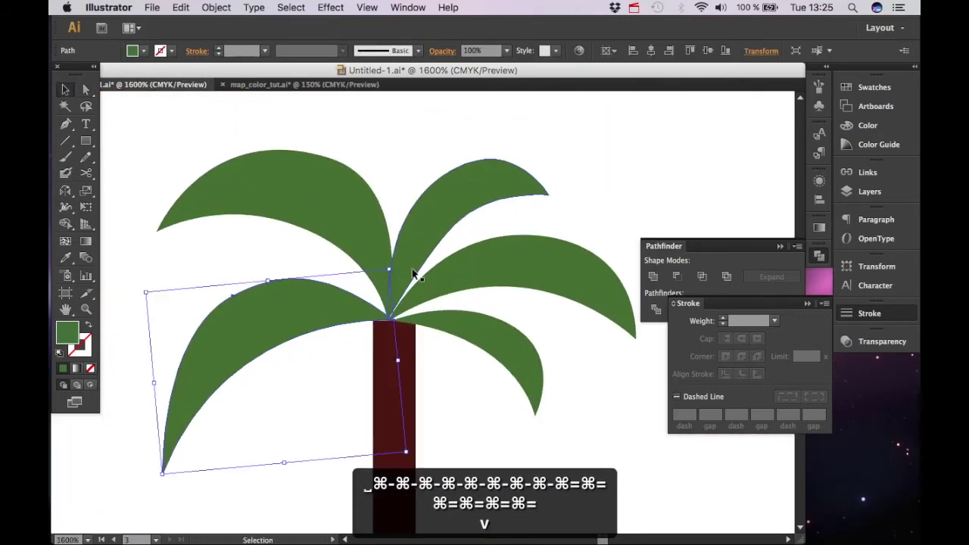
pyautogui.moveTo(408, 272); pyautogui.dragTo(428, 319)
pyautogui.press('super+z')
pyautogui.moveTo(344, 344); pyautogui.dragTo(331, 297)
pyautogui.click(339, 370)
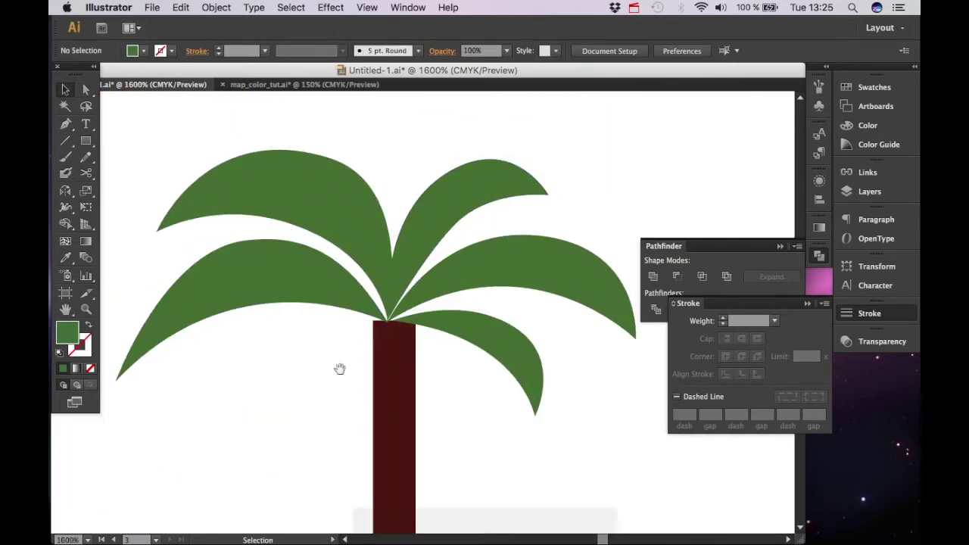
# Step: Draw a sixth, smaller green leaf with the Pen tool, drooping to the lower left from the trunk top
pyautogui.moveTo(340, 370); pyautogui.dragTo(422, 346)
pyautogui.press('p')
pyautogui.click(472, 292)
pyautogui.moveTo(356, 328); pyautogui.dragTo(325, 378)
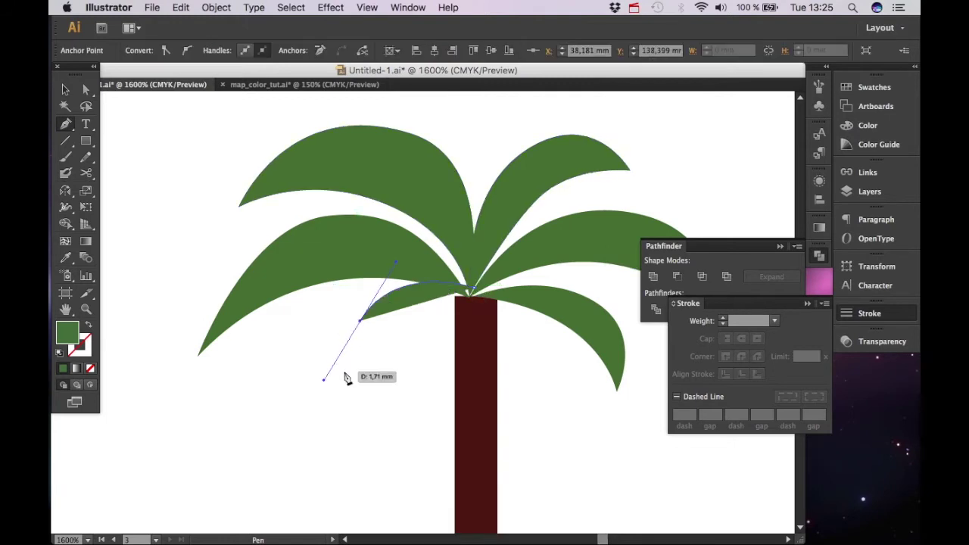
pyautogui.moveTo(431, 317); pyautogui.dragTo(408, 320)
pyautogui.click(471, 292)
# Step: Refine the small lower-left leaf by adjusting its anchors and curve handle into a pointed arch joined to the trunk top
pyautogui.press('a')
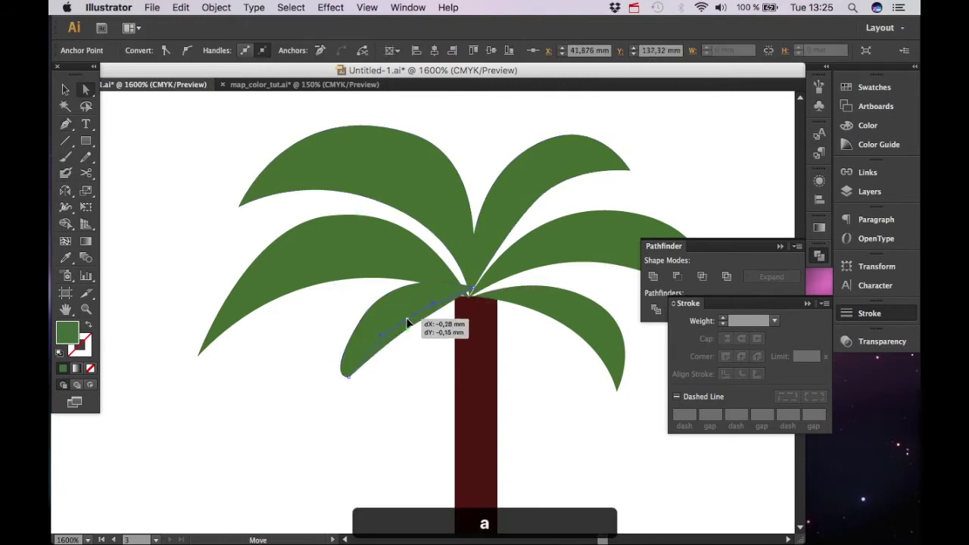
pyautogui.click(348, 376)
pyautogui.moveTo(325, 379); pyautogui.dragTo(340, 350)
pyautogui.click(370, 364)
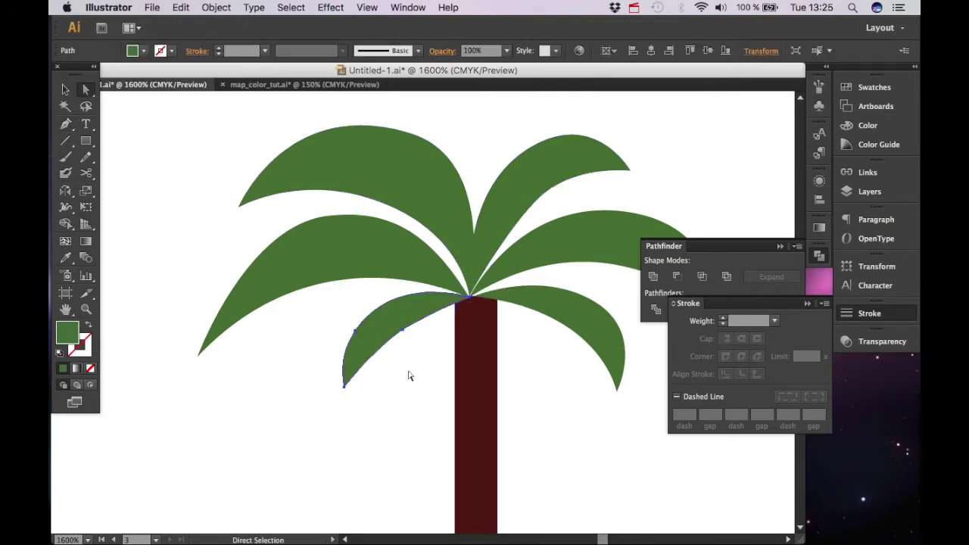
# Step: Shift the trunk slightly left to center it under the leaves and align the leaves' inner tips at the junction
pyautogui.press('super+equal')
pyautogui.press('super+equal')
pyautogui.press('super+equal')
pyautogui.press('space')
pyautogui.moveTo(431, 354); pyautogui.dragTo(344, 354)
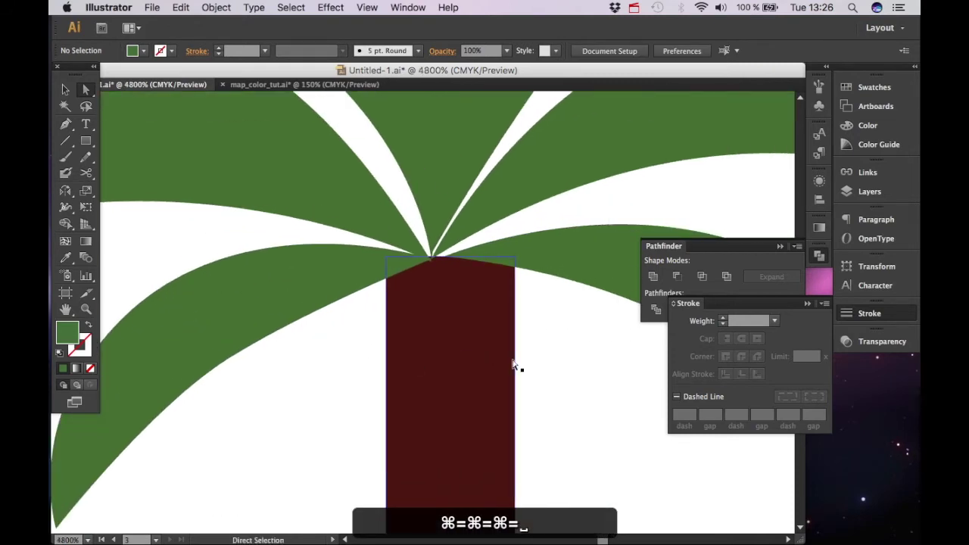
pyautogui.moveTo(488, 367); pyautogui.dragTo(468, 368)
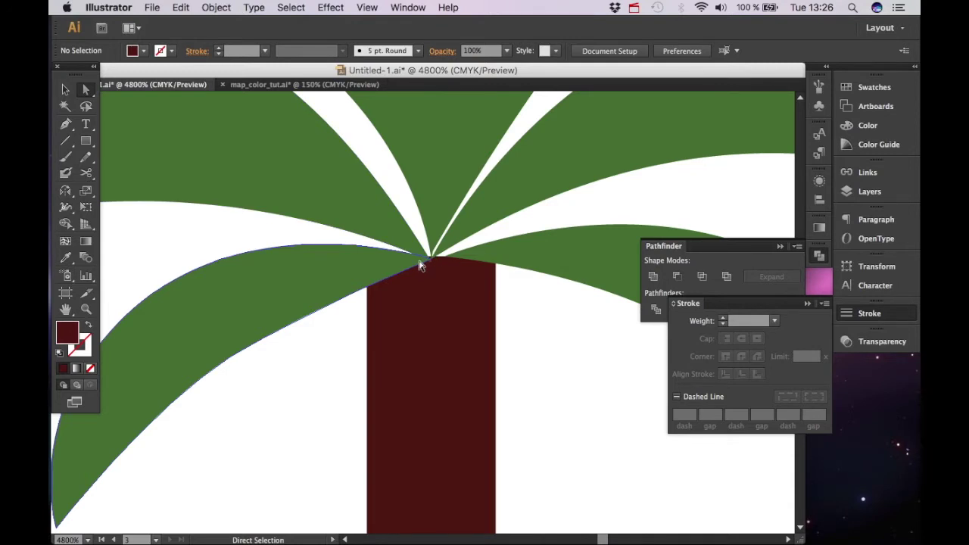
pyautogui.click(420, 261)
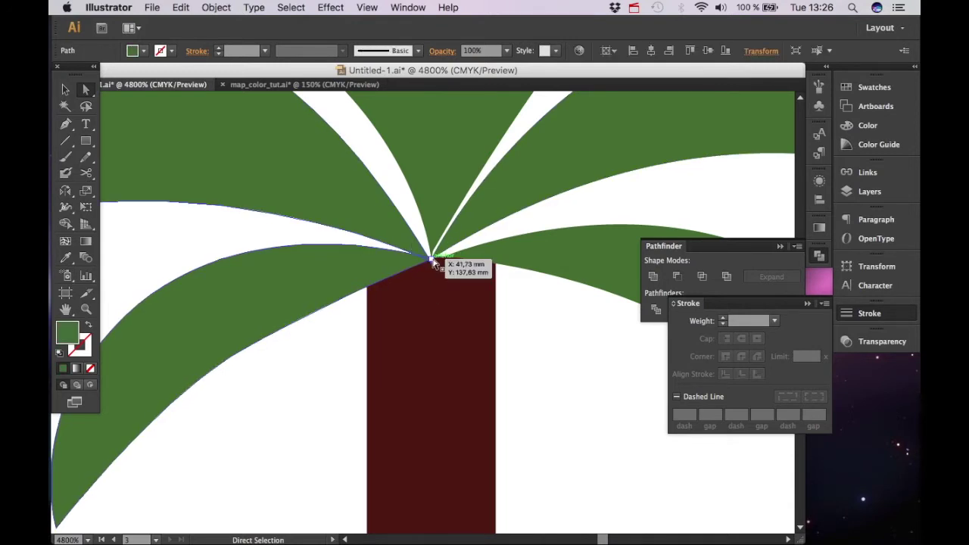
pyautogui.moveTo(431, 261); pyautogui.dragTo(430, 259)
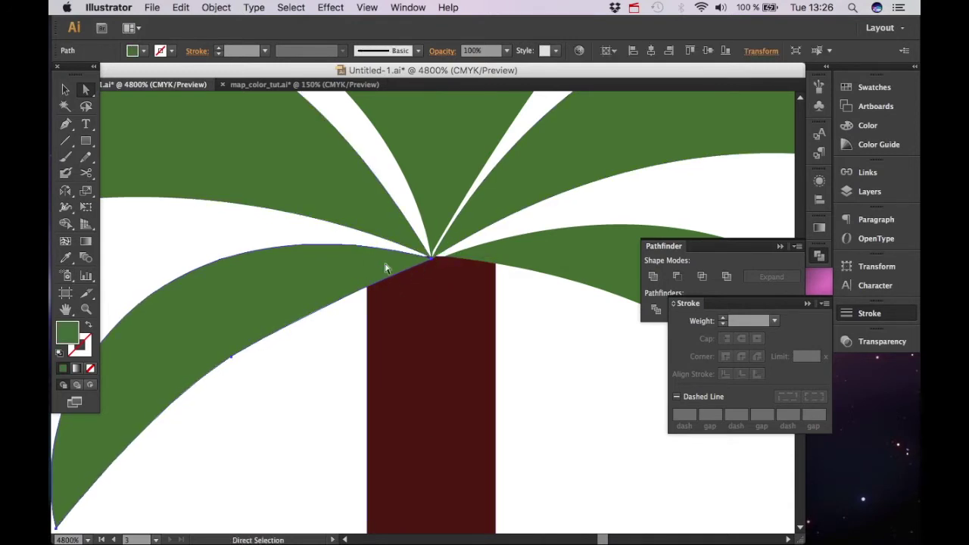
# Step: Raise the upper-edge anchor of the small lower-left leaf to give it a fuller arch
pyautogui.scroll(-2, 341, 269)
pyautogui.hscroll(-4, 340, 269)
pyautogui.click(175, 323)
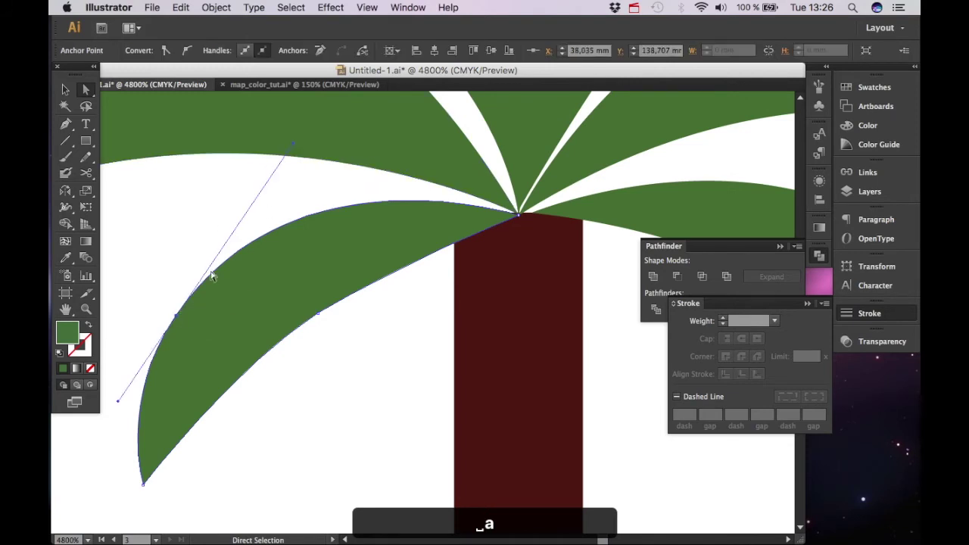
pyautogui.moveTo(178, 317); pyautogui.dragTo(180, 305)
# Step: Adjust the leaves' inner ends around the trunk top so their bases overlap more
pyautogui.moveTo(577, 217); pyautogui.dragTo(569, 218)
pyautogui.click(597, 258)
pyautogui.moveTo(474, 215); pyautogui.dragTo(476, 210)
pyautogui.click(598, 258)
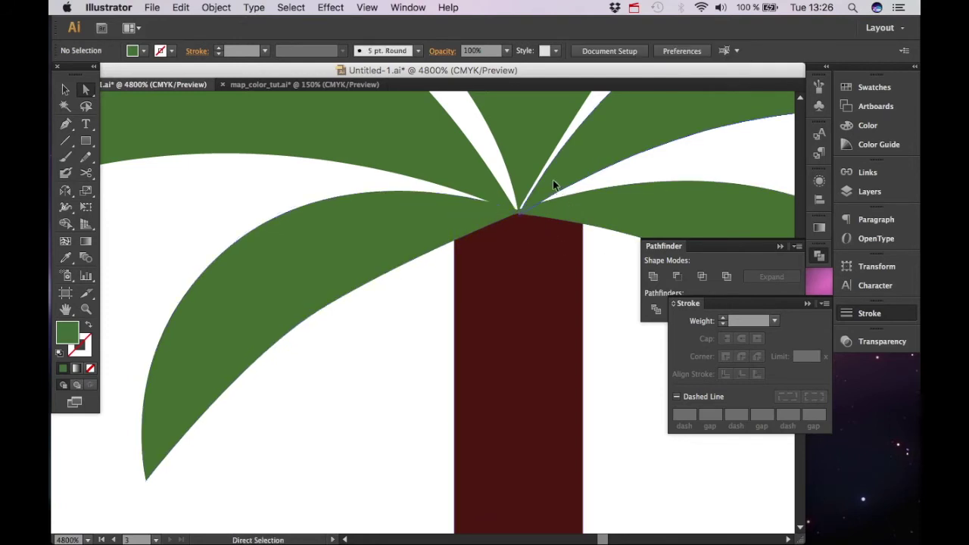
pyautogui.moveTo(552, 180)
pyautogui.mouseDown()
pyautogui.moveTo(542, 180)
pyautogui.moveTo(551, 186)
pyautogui.mouseUp()
pyautogui.moveTo(509, 156); pyautogui.dragTo(498, 155)
# Step: Thicken the small lower-right leaf by moving its upper-edge anchor up and toward the trunk
pyautogui.press('space')
pyautogui.moveTo(596, 221); pyautogui.dragTo(445, 220)
pyautogui.press('a')
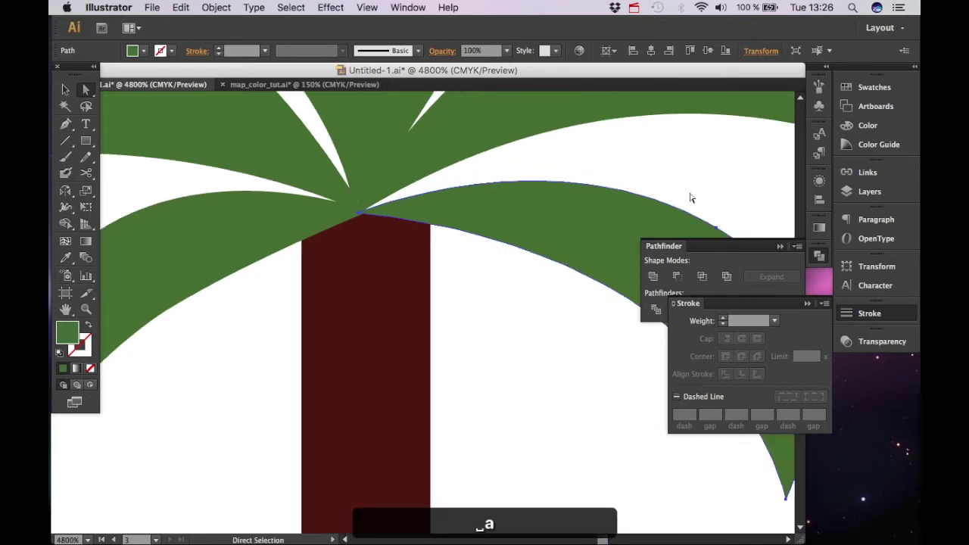
pyautogui.press('space')
pyautogui.press('a')
pyautogui.moveTo(724, 229); pyautogui.dragTo(564, 125)
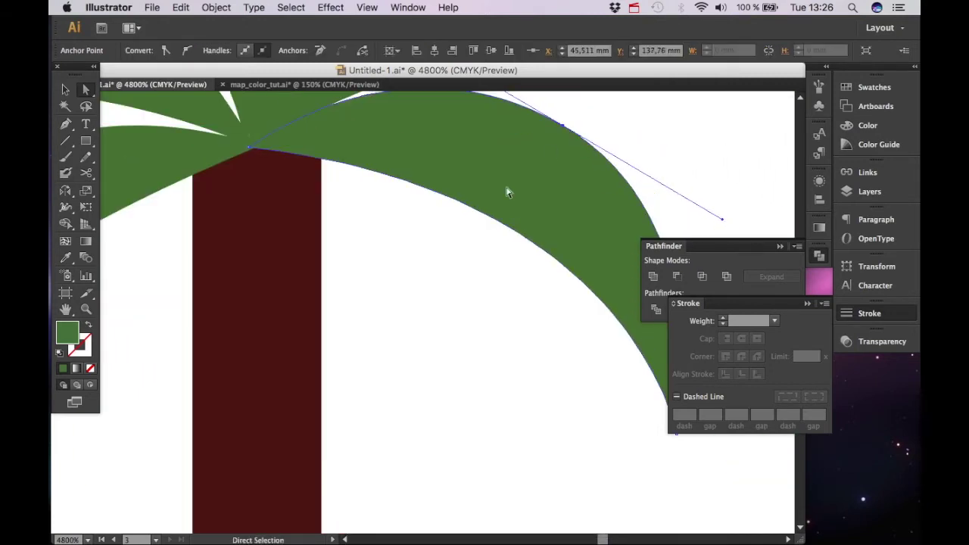
pyautogui.click(444, 295)
pyautogui.press('space')
pyautogui.moveTo(444, 295); pyautogui.dragTo(575, 426)
pyautogui.press('a')
pyautogui.click(380, 242)
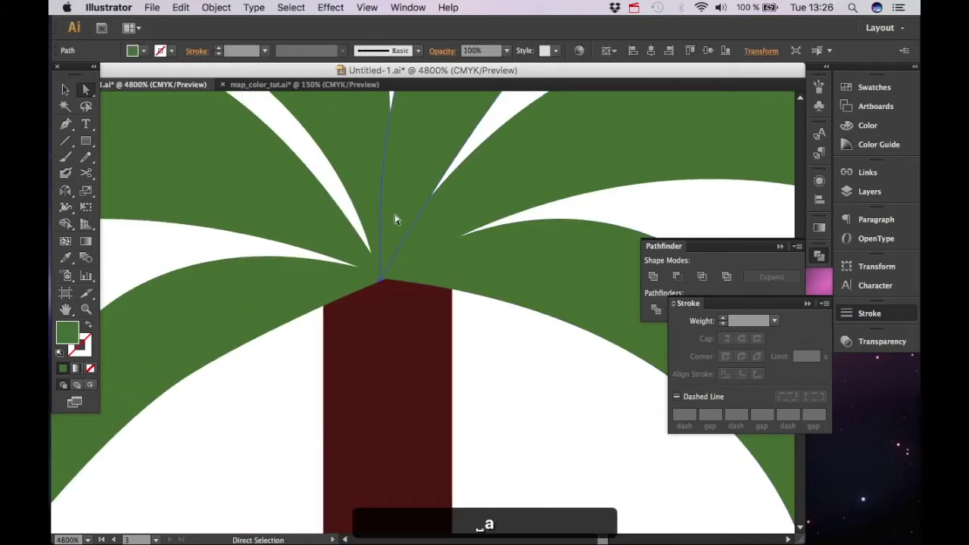
# Step: Thicken the small lower-left leaf near the trunk by readjusting its upper-edge curve
pyautogui.hscroll(-3, 394, 220)
pyautogui.click(276, 318)
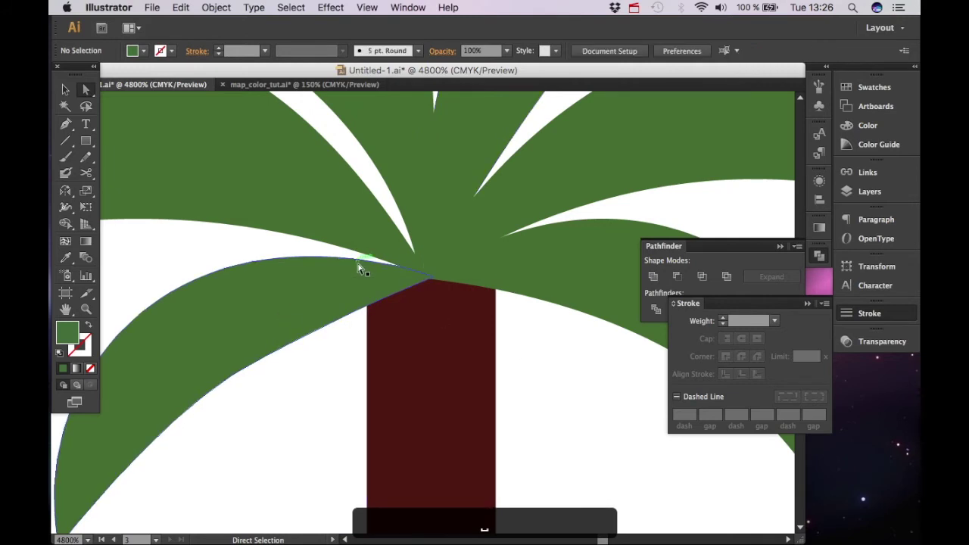
pyautogui.hscroll(-4, 260, 283)
pyautogui.scroll(-1, 260, 283)
pyautogui.moveTo(183, 346)
pyautogui.mouseDown()
pyautogui.moveTo(194, 335)
pyautogui.moveTo(189, 329)
pyautogui.mouseUp()
pyautogui.press('super+z')
pyautogui.press('a')
pyautogui.click(182, 345)
pyautogui.click(361, 374)
pyautogui.press('a')
pyautogui.scroll(1, 403, 336)
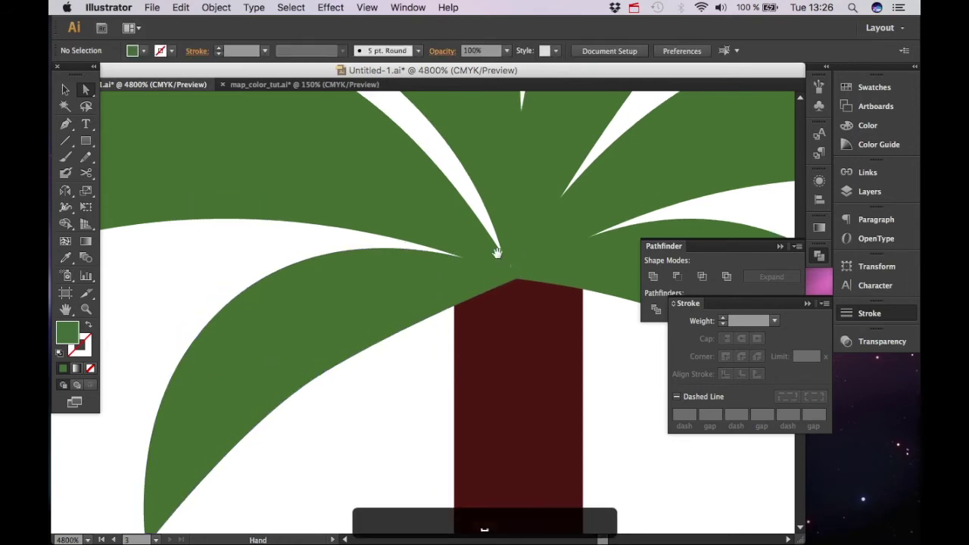
# Step: Widen the upper-left leaf's base by adjusting the curve handle on its lower edge
pyautogui.click(518, 254)
pyautogui.press('super+minus')
pyautogui.press('super+minus')
pyautogui.click(450, 218)
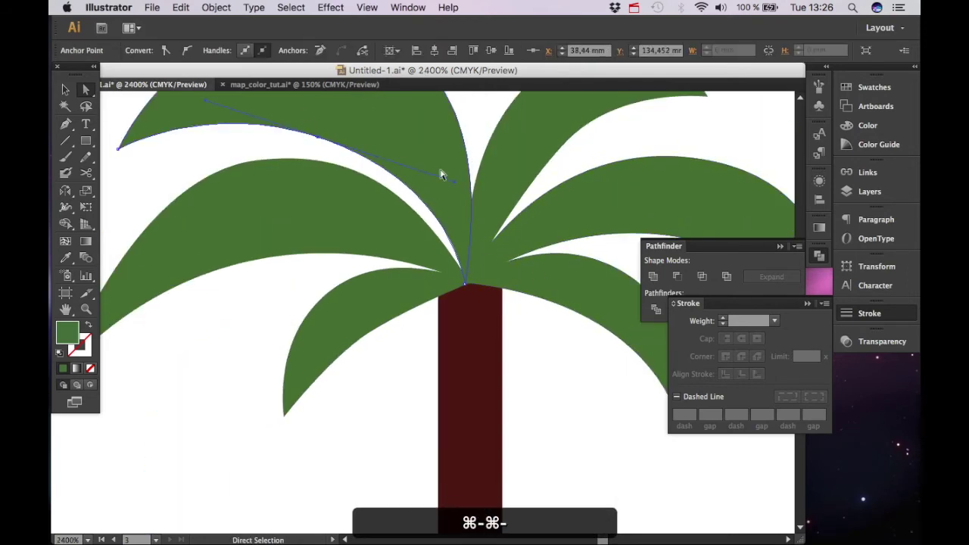
pyautogui.moveTo(443, 174); pyautogui.dragTo(442, 208)
pyautogui.click(558, 178)
pyautogui.moveTo(560, 221); pyautogui.dragTo(504, 278)
pyautogui.press('super+z')
pyautogui.press('a')
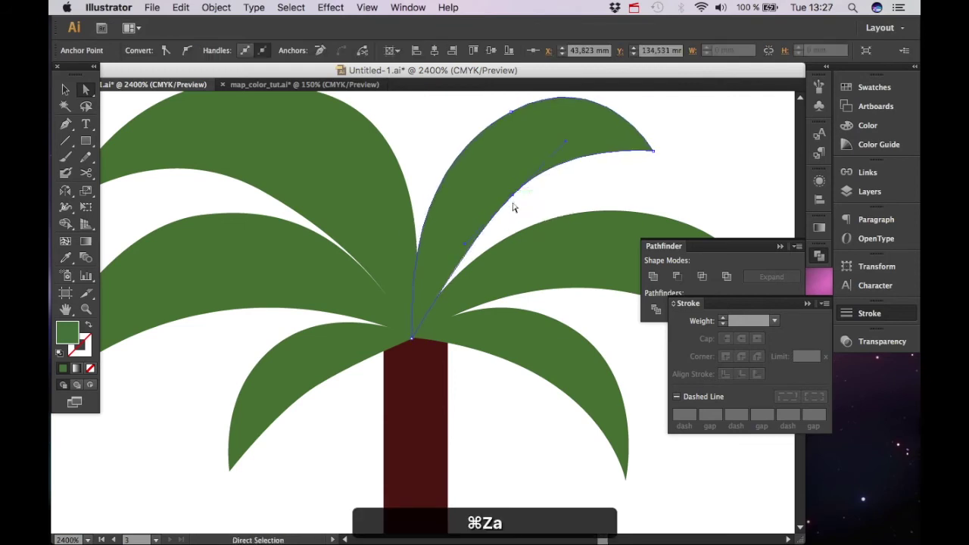
# Step: Reshape the upper-left leaf by moving its lower-edge anchor, pulling its outer tip inward and lowering its upper-edge anchor
pyautogui.click(558, 206)
pyautogui.press('super+minus')
pyautogui.press('super+minus')
pyautogui.press('super+minus')
pyautogui.press('super+minus')
pyautogui.press('super+equal')
pyautogui.press('super+equal')
pyautogui.press('super+equal')
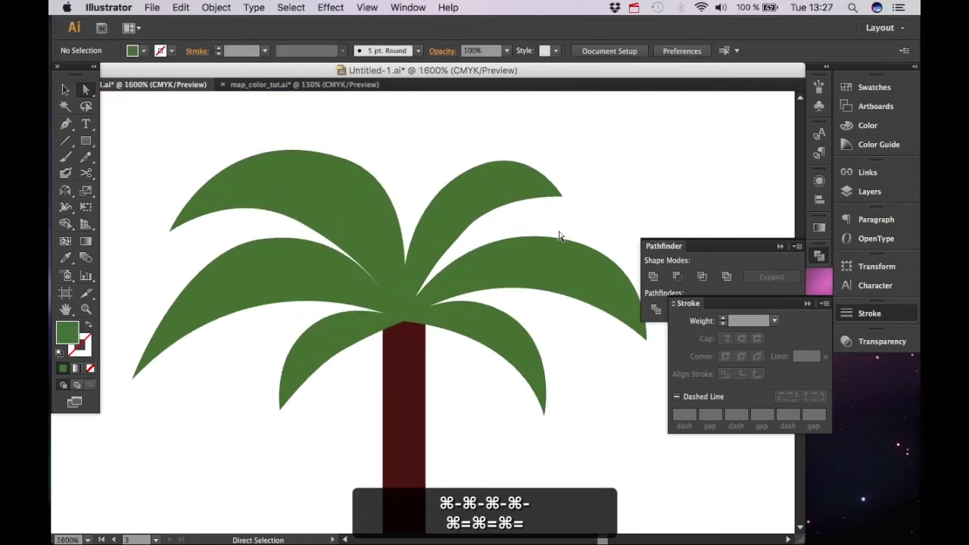
pyautogui.press('a')
pyautogui.click(313, 221)
pyautogui.moveTo(362, 243); pyautogui.dragTo(389, 265)
pyautogui.moveTo(311, 219); pyautogui.dragTo(322, 221)
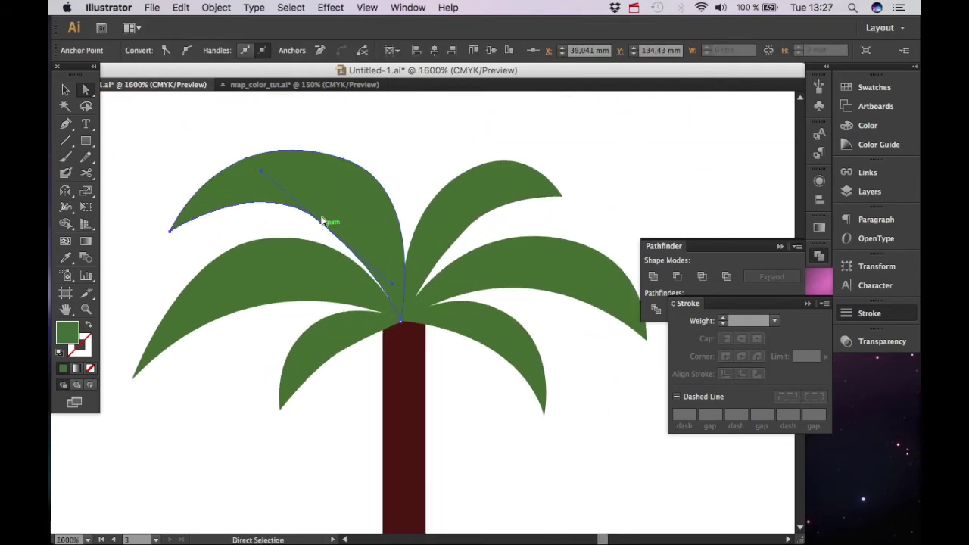
pyautogui.click(203, 226)
pyautogui.moveTo(170, 230); pyautogui.dragTo(189, 226)
pyautogui.moveTo(342, 158); pyautogui.dragTo(342, 164)
# Step: Add an anchor point on the upper-left leaf's lower edge near the trunk and adjust the leaf's upper-edge curve handle
pyautogui.click(321, 222)
pyautogui.press('p')
pyautogui.click(389, 310)
pyautogui.press('a')
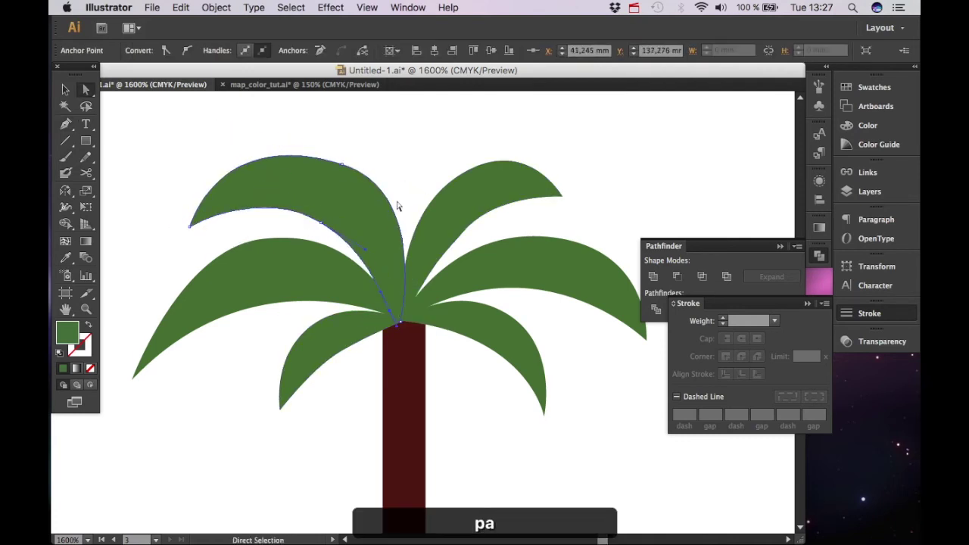
pyautogui.click(388, 104)
pyautogui.click(342, 163)
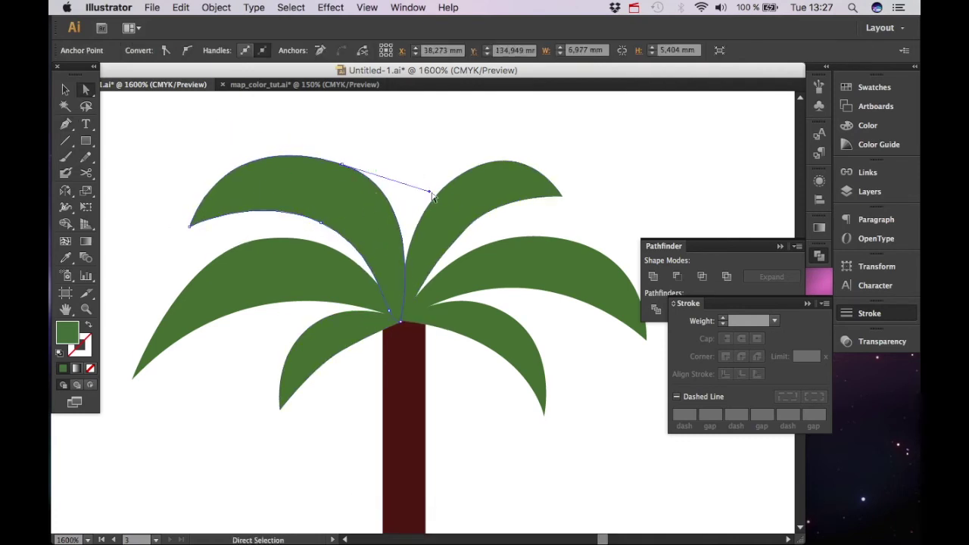
pyautogui.moveTo(287, 156); pyautogui.dragTo(222, 123)
pyautogui.click(542, 460)
# Step: Examine the curved-leaf palm alongside the other trees and plants on the artboard
pyautogui.press('super+minus')
pyautogui.press('super+minus')
pyautogui.press('super+minus')
pyautogui.press('super+minus')
pyautogui.press('super+minus')
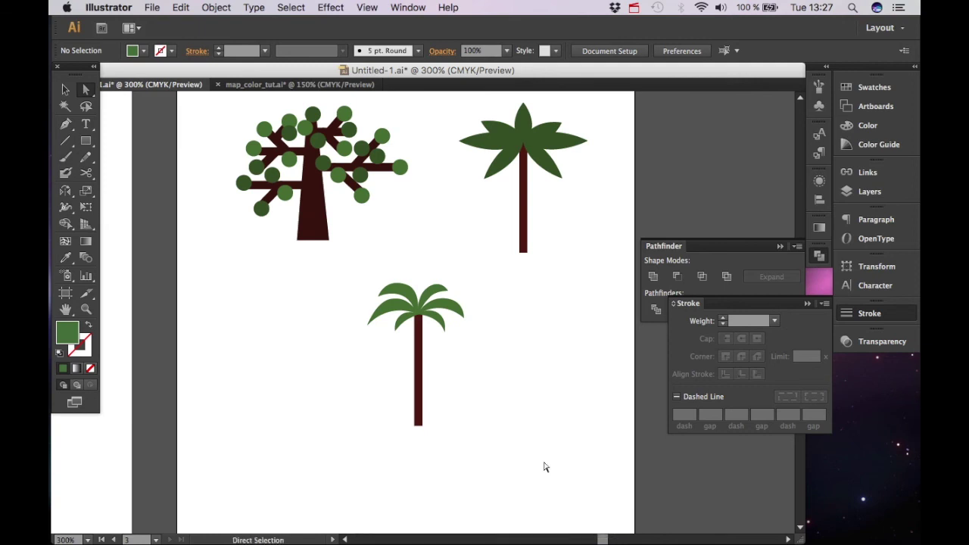
pyautogui.press('space')
pyautogui.moveTo(434, 340); pyautogui.dragTo(405, 455)
pyautogui.press('super+minus')
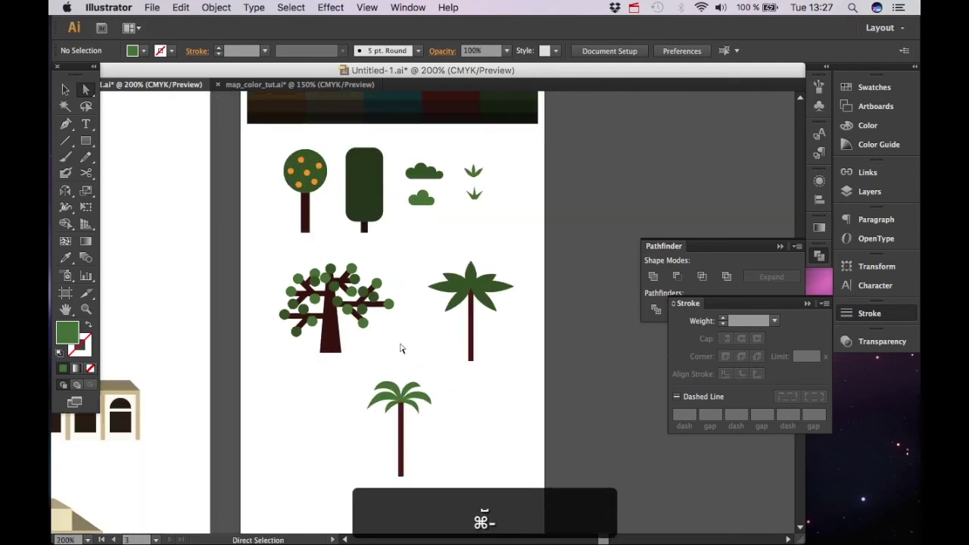